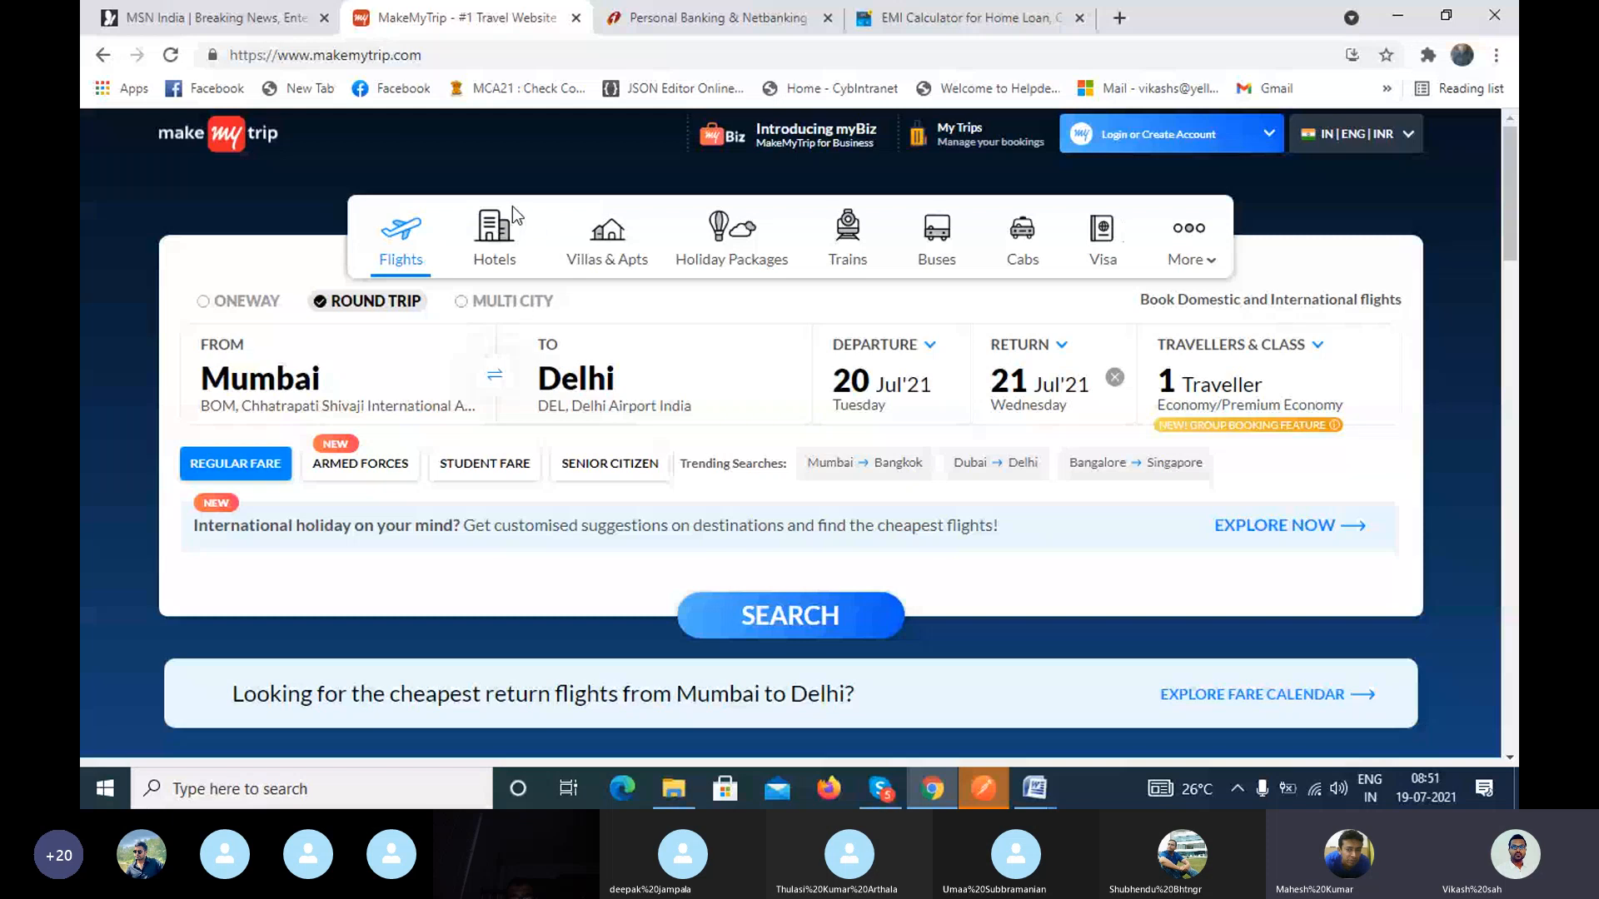
# Step: Try the one-way option, return the flight search to round trip, and swap the cities to fly from Delhi to Mumbai
pyautogui.click(203, 306)
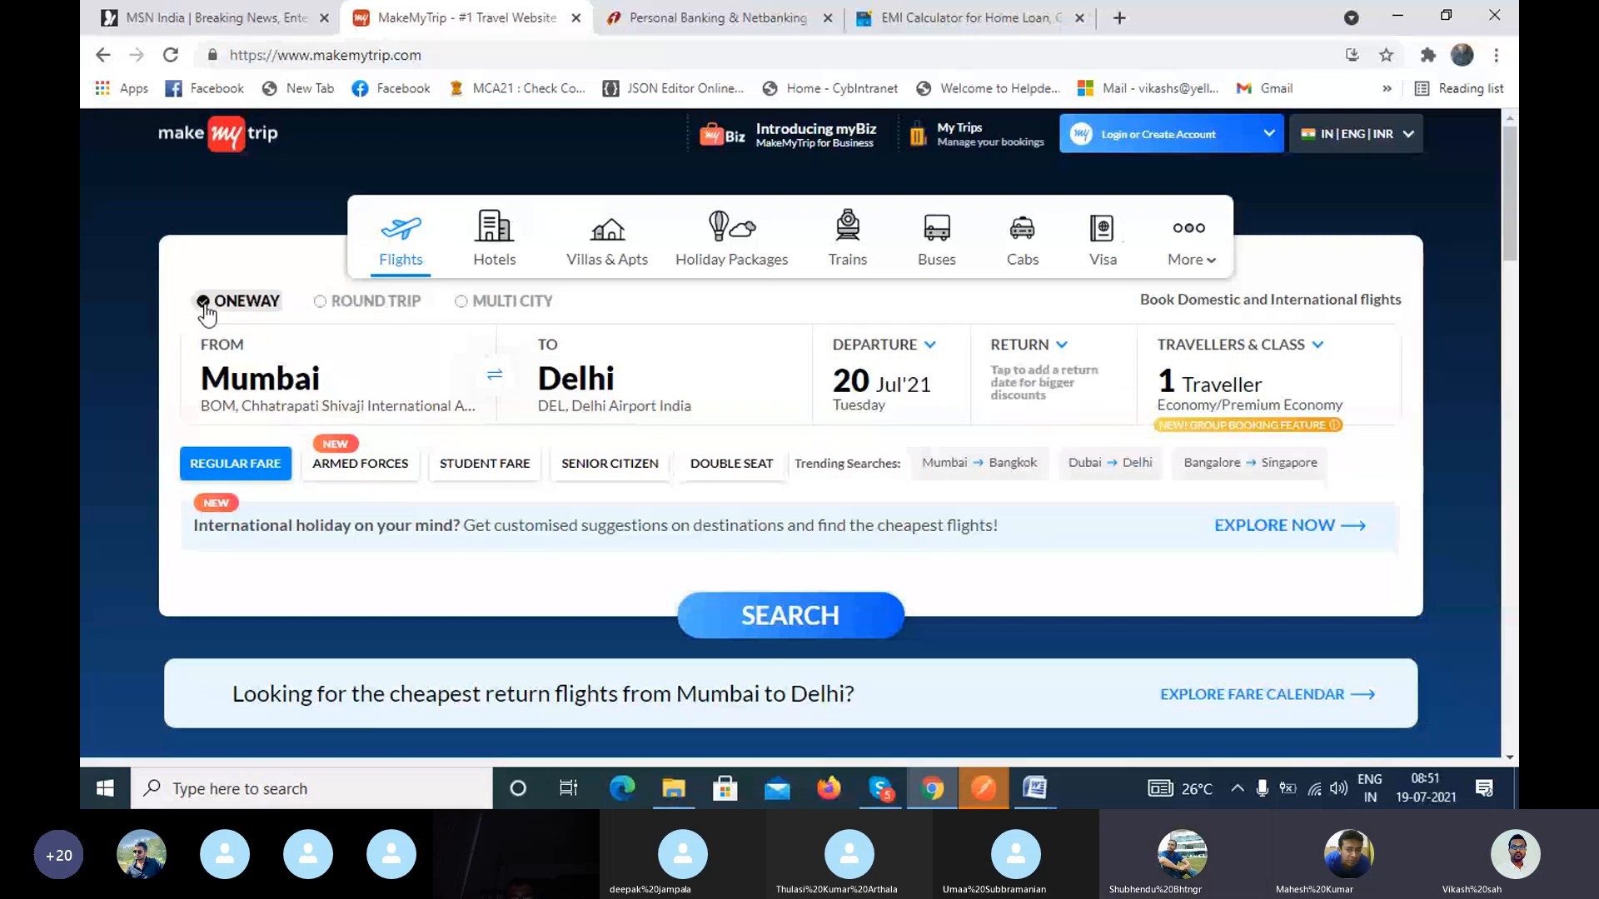
pyautogui.click(321, 315)
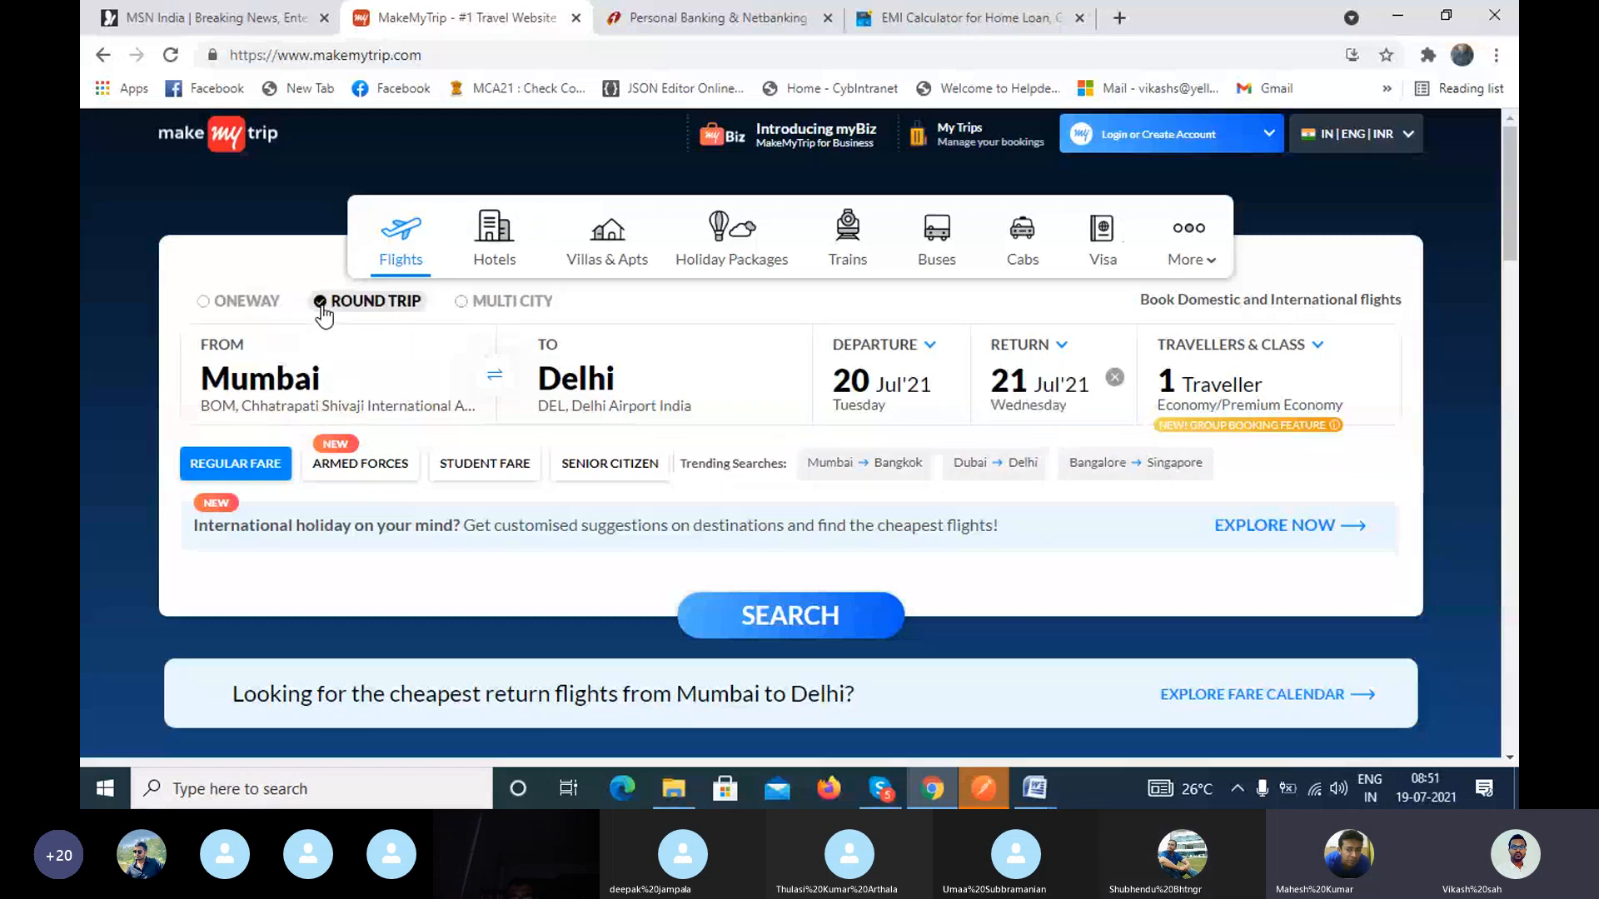
pyautogui.click(491, 383)
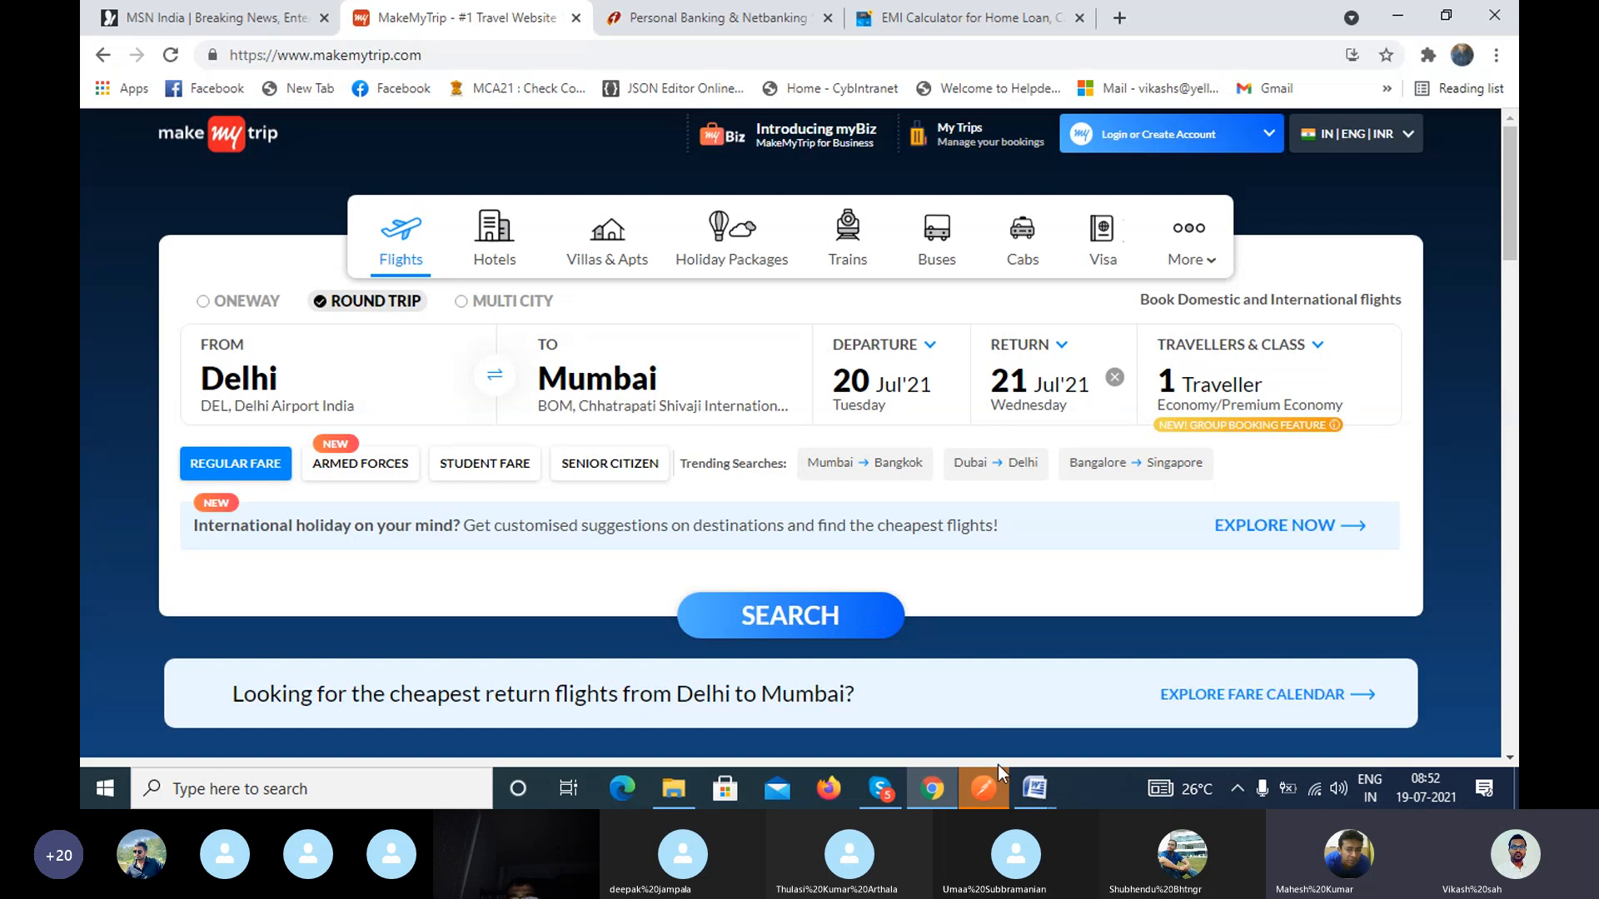
# Step: Switch to the API Testing Using Postman document in Word and highlight the backend database cell and the frontend testing types in the comparison table
pyautogui.moveTo(1039, 791)
pyautogui.click(1007, 735)
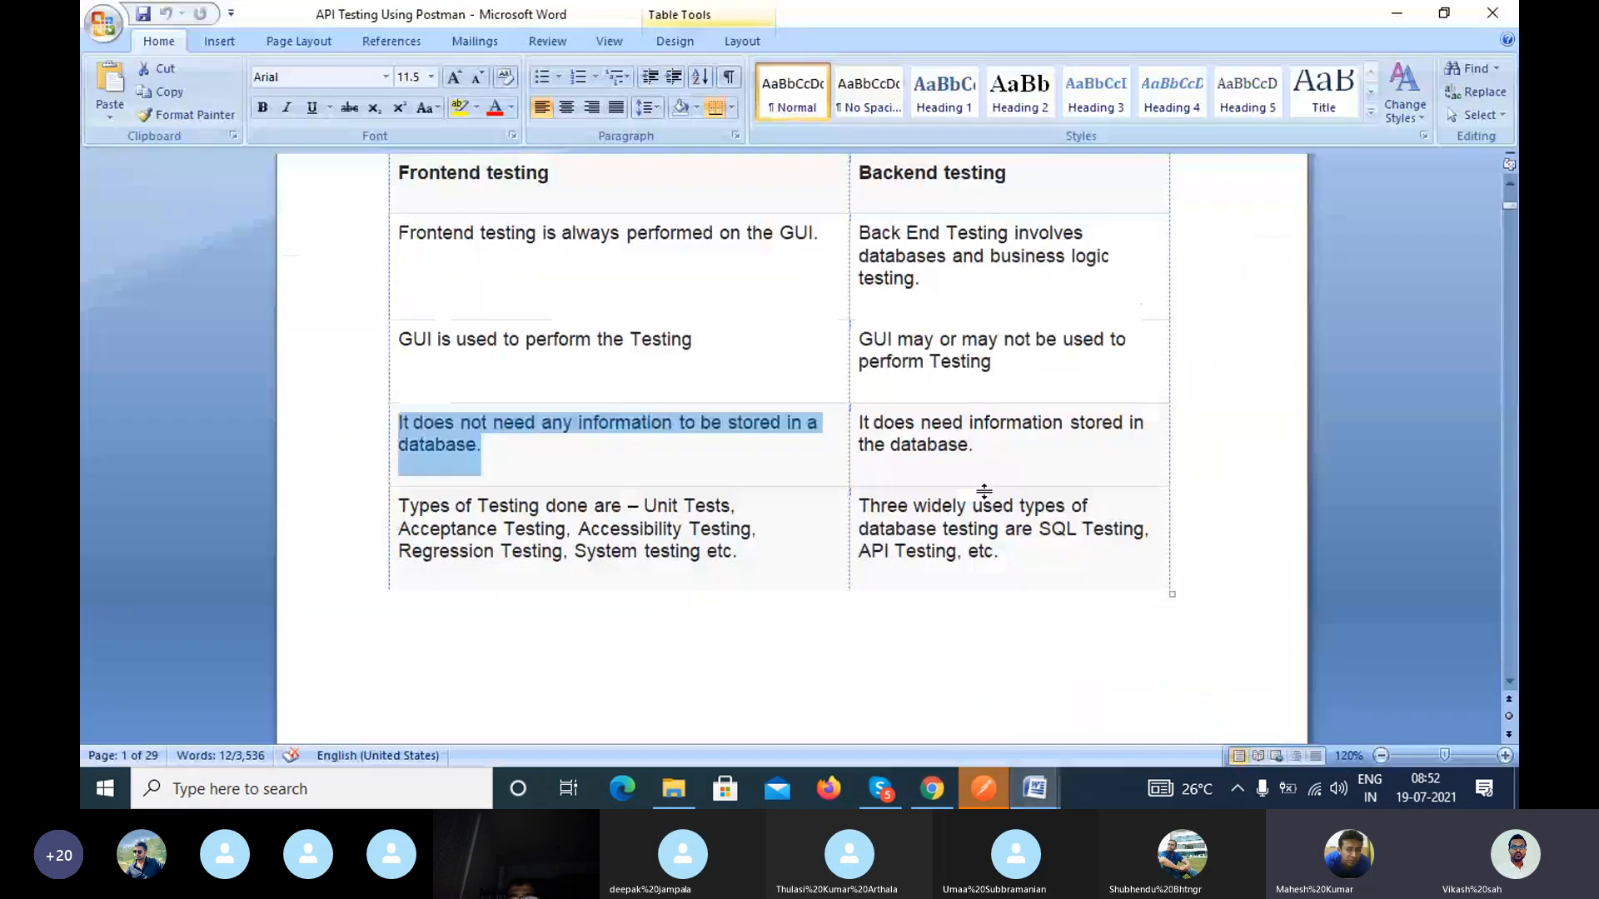
pyautogui.moveTo(976, 449); pyautogui.dragTo(869, 429)
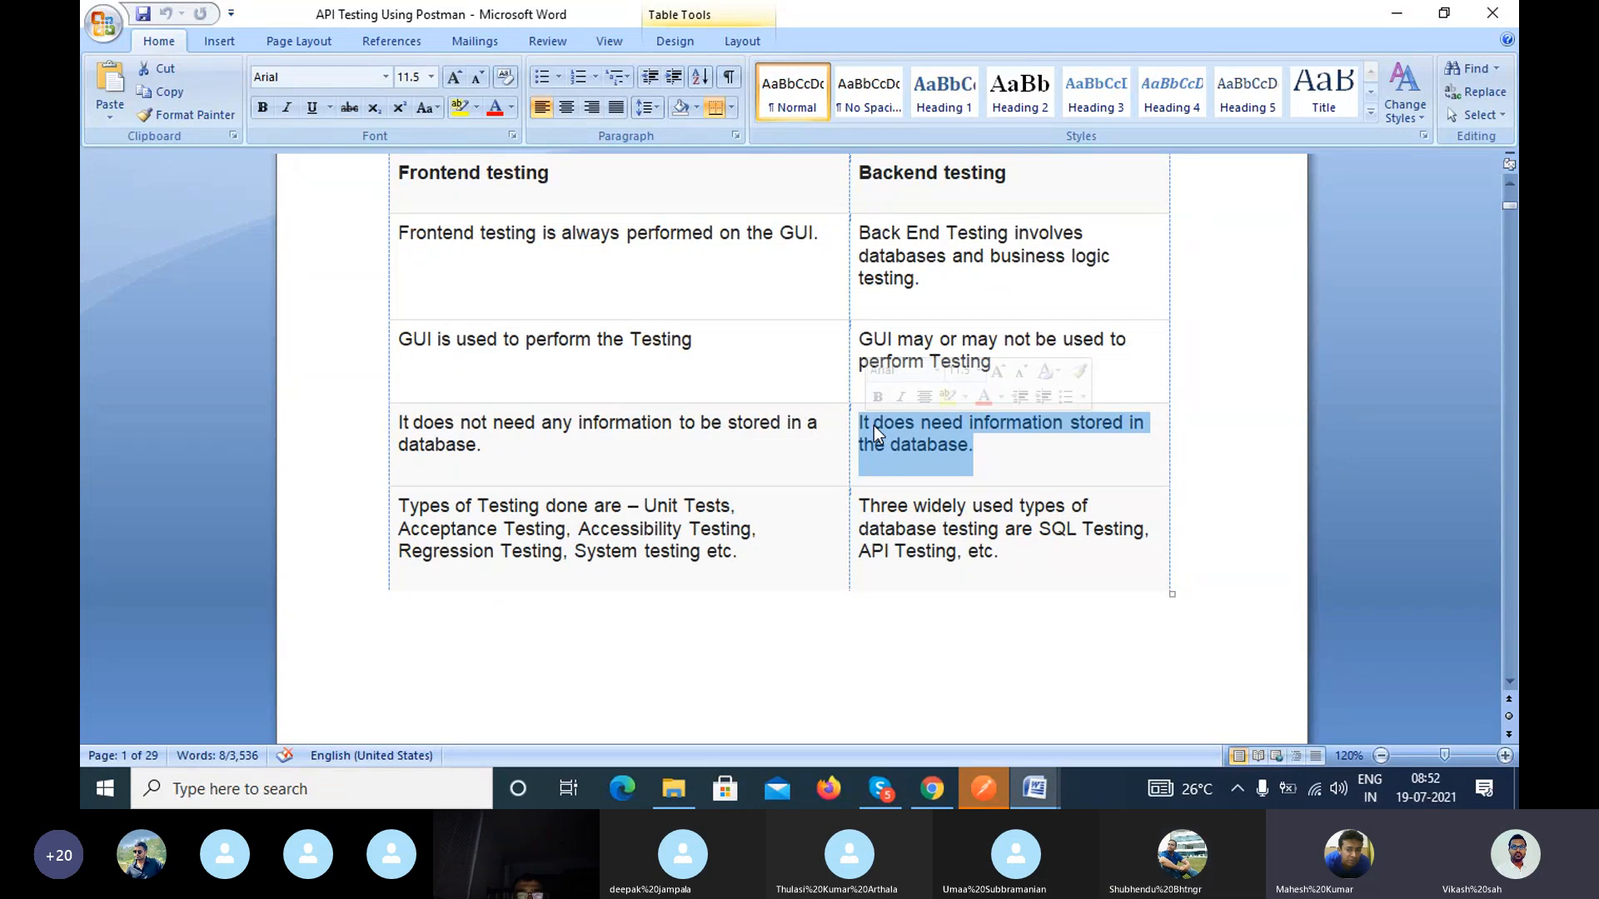
pyautogui.scroll(-2, 753, 525)
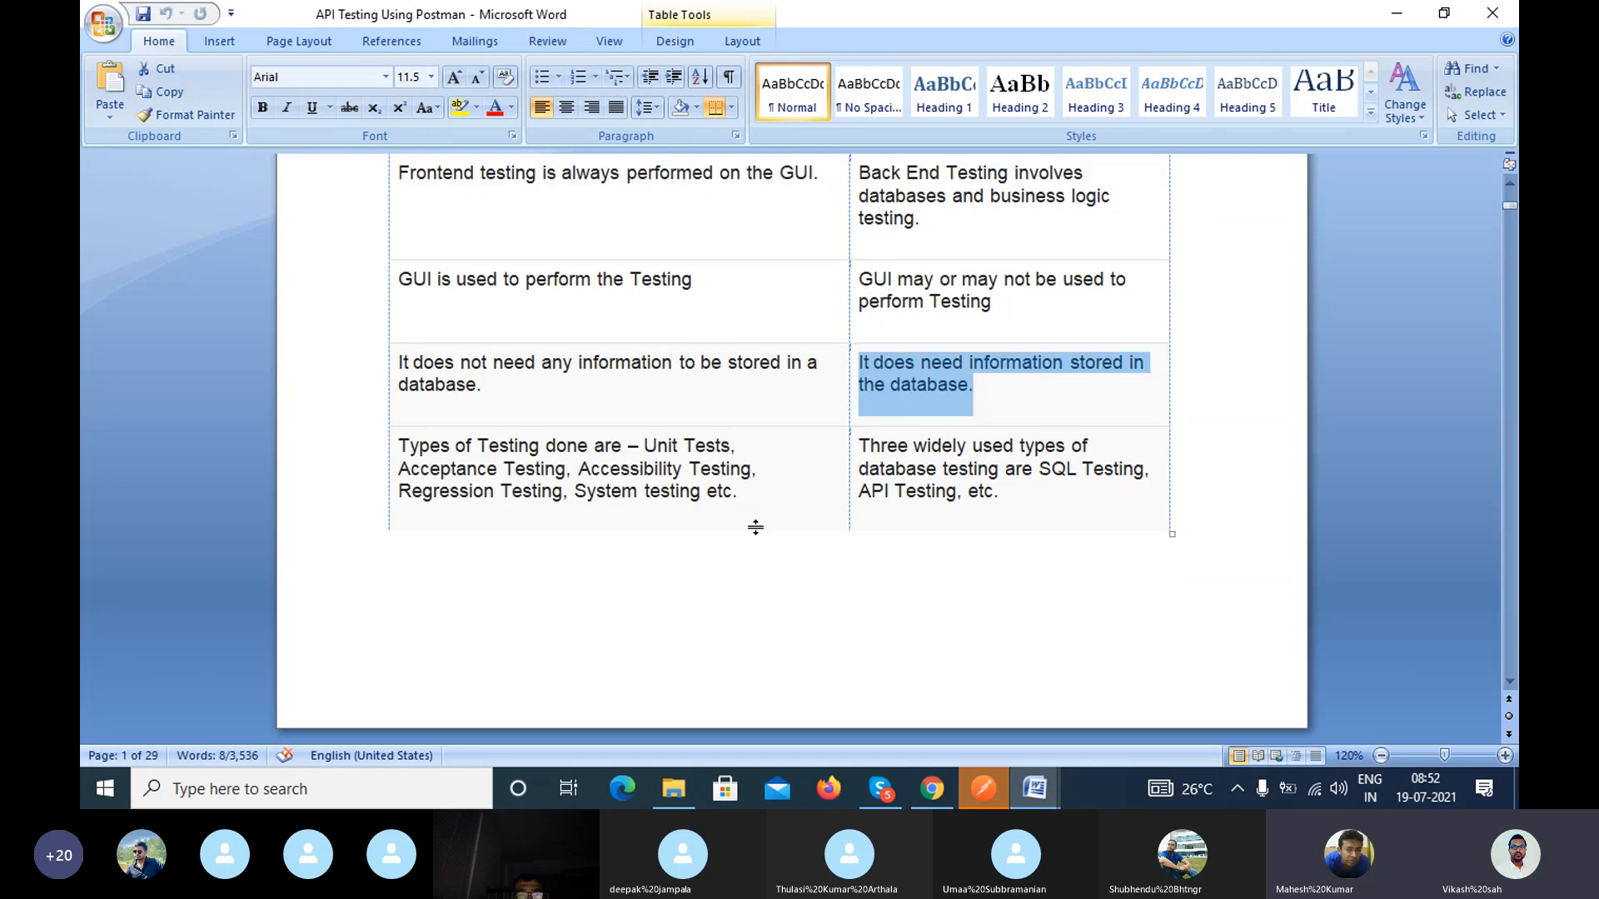
pyautogui.moveTo(399, 385); pyautogui.dragTo(692, 424)
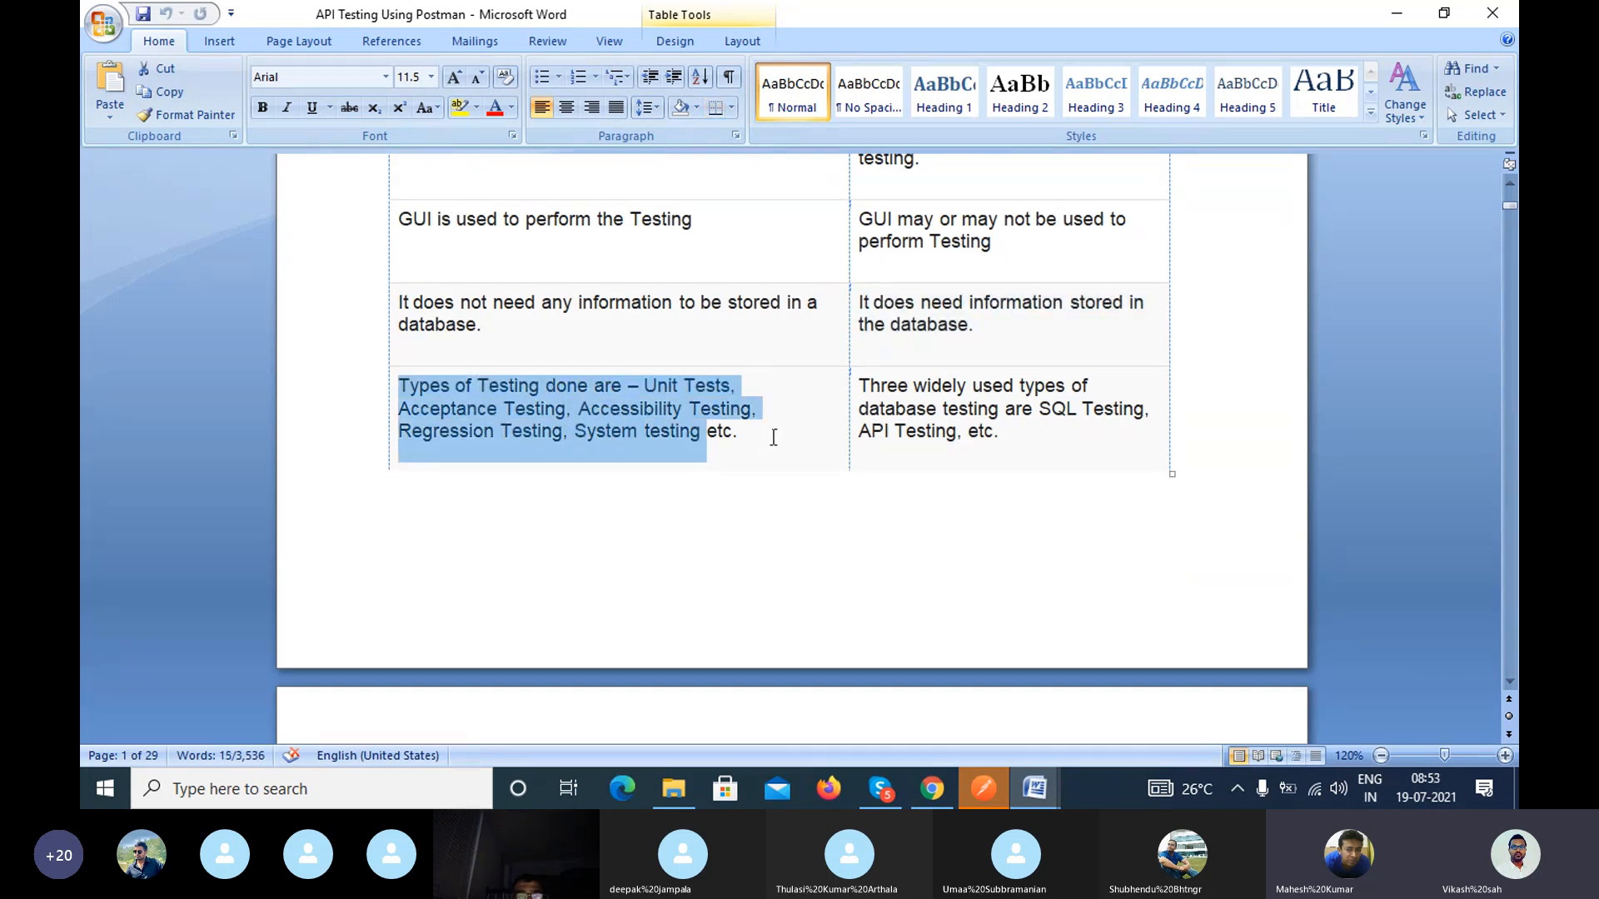
# Step: Review the frontend versus backend testing table and layer diagram, ending at the numbered list of web services topics
pyautogui.scroll(1, 771, 435)
pyautogui.scroll(8, 777, 445)
pyautogui.scroll(-7, 776, 445)
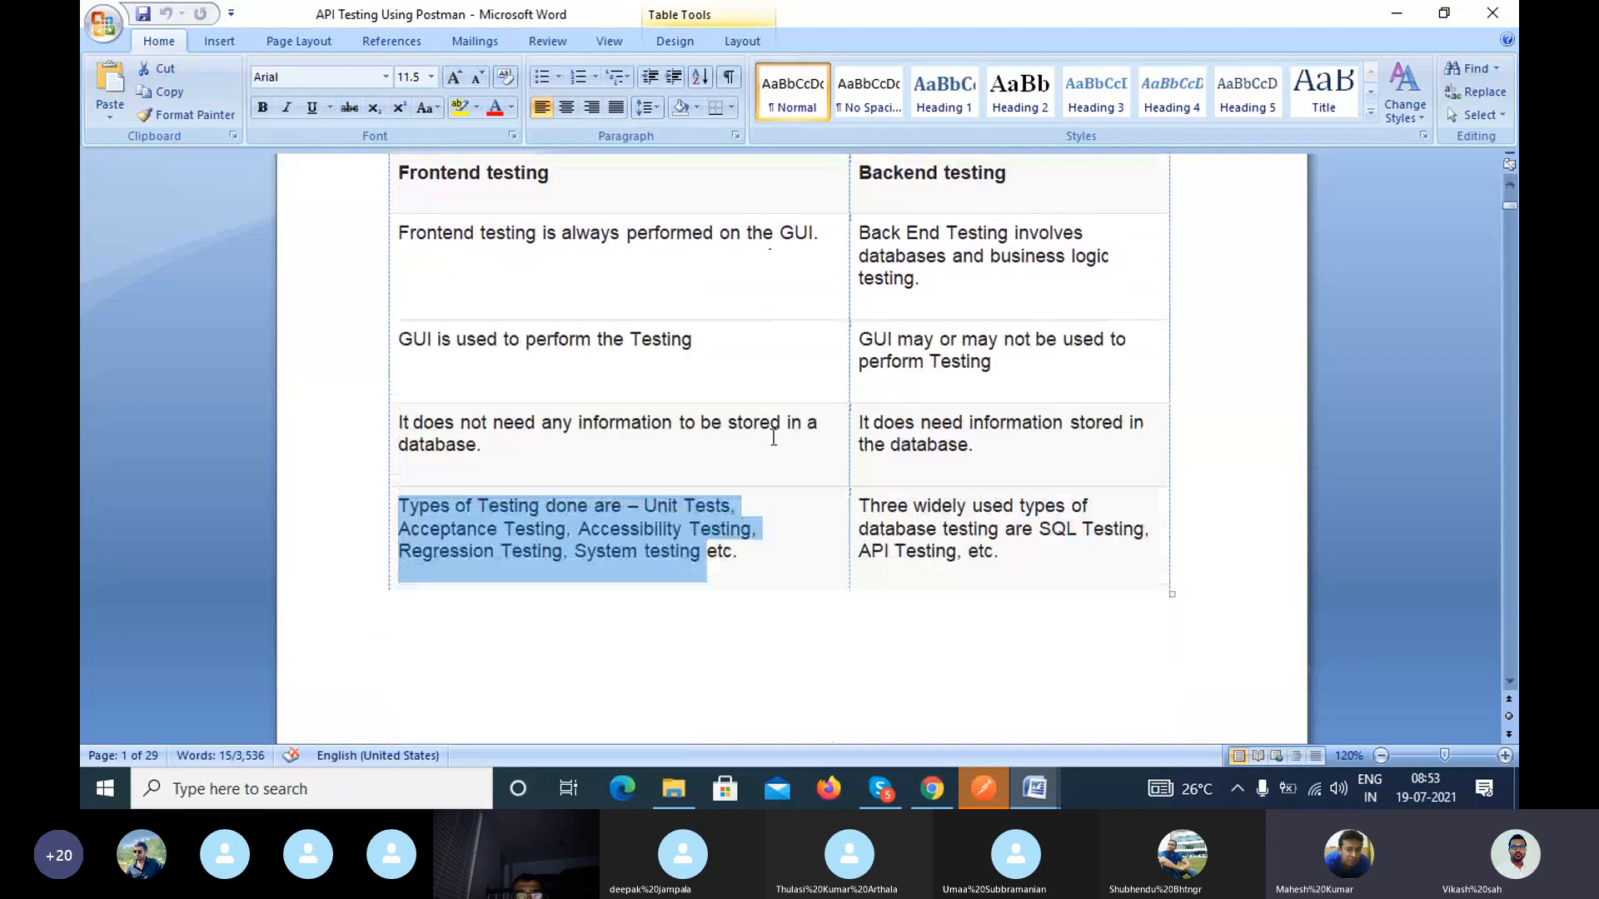
pyautogui.scroll(3, 625, 542)
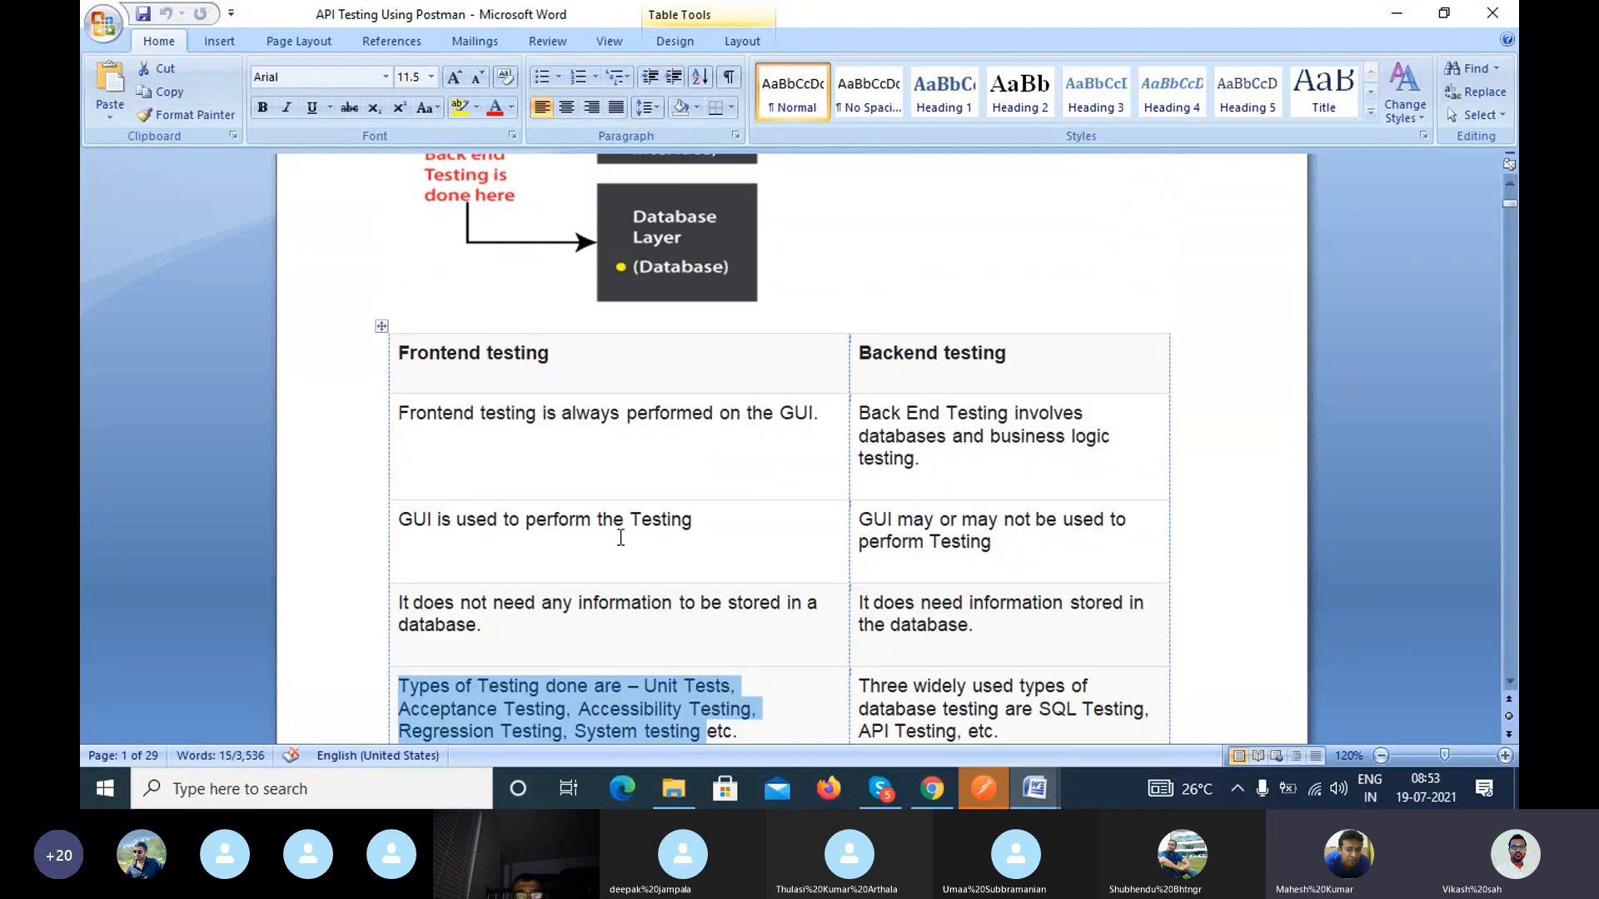
pyautogui.scroll(-3, 548, 393)
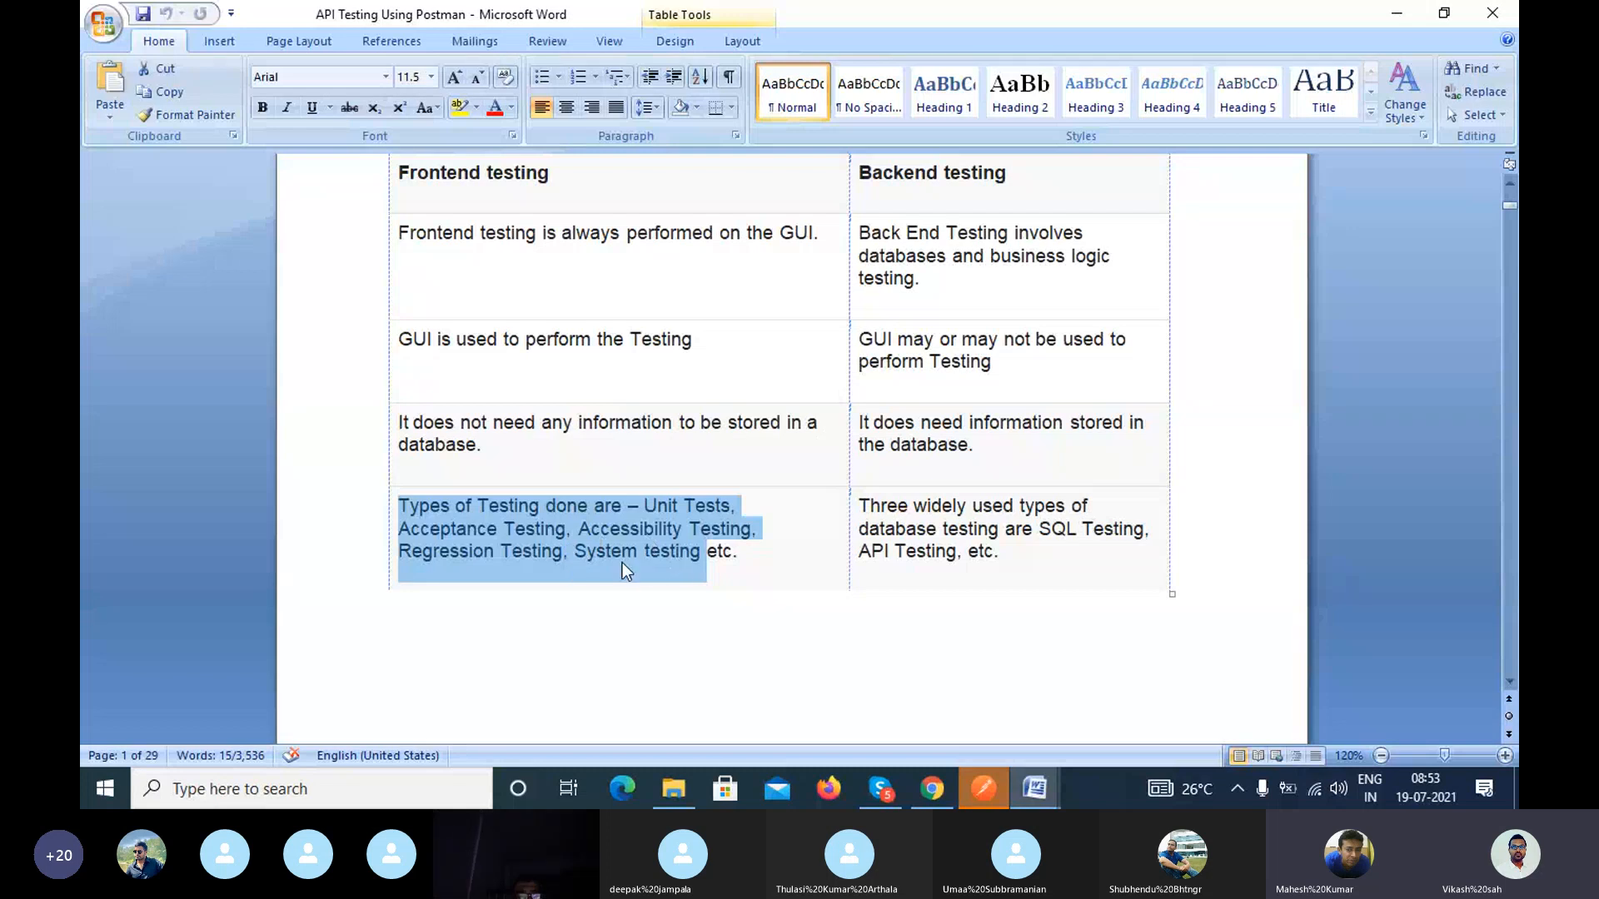
pyautogui.click(734, 563)
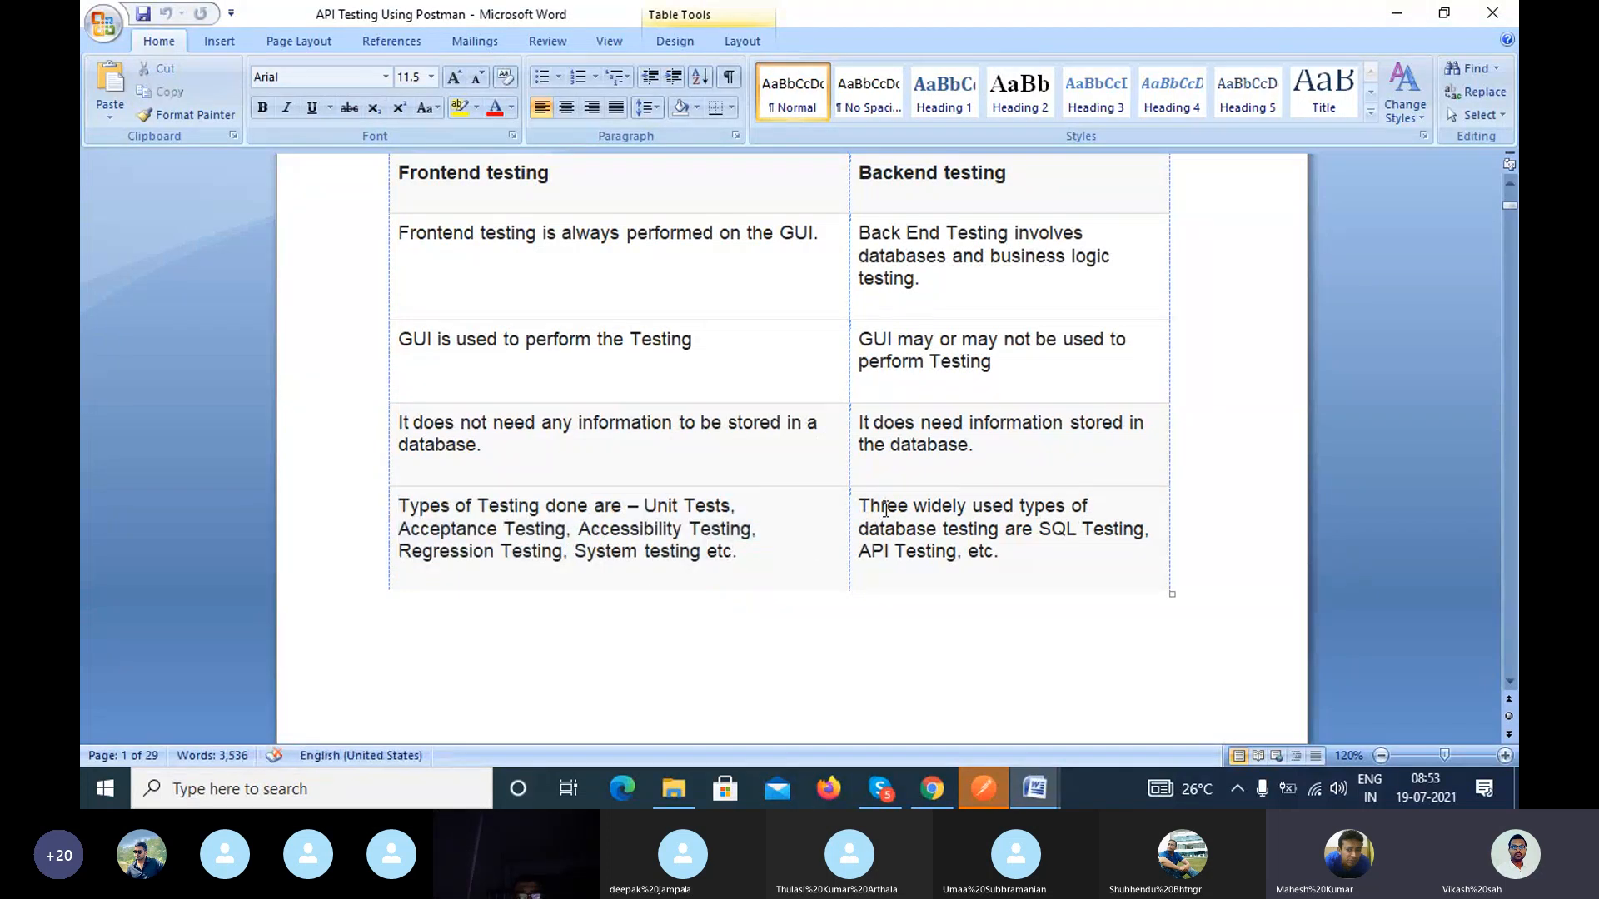
pyautogui.scroll(-2, 886, 508)
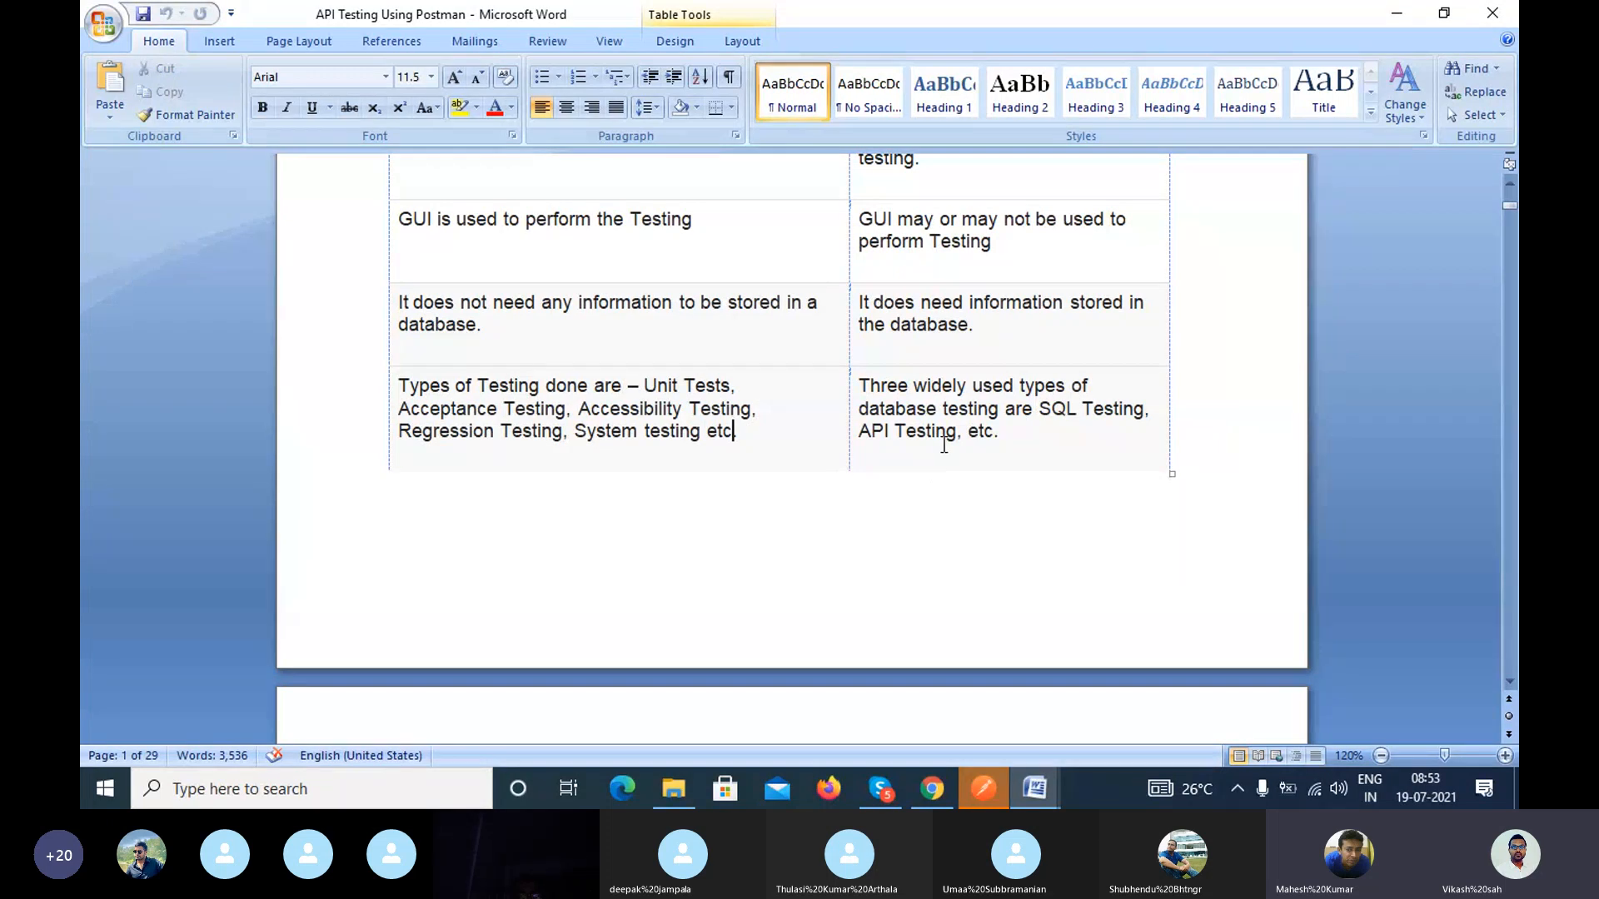
pyautogui.scroll(13, 944, 445)
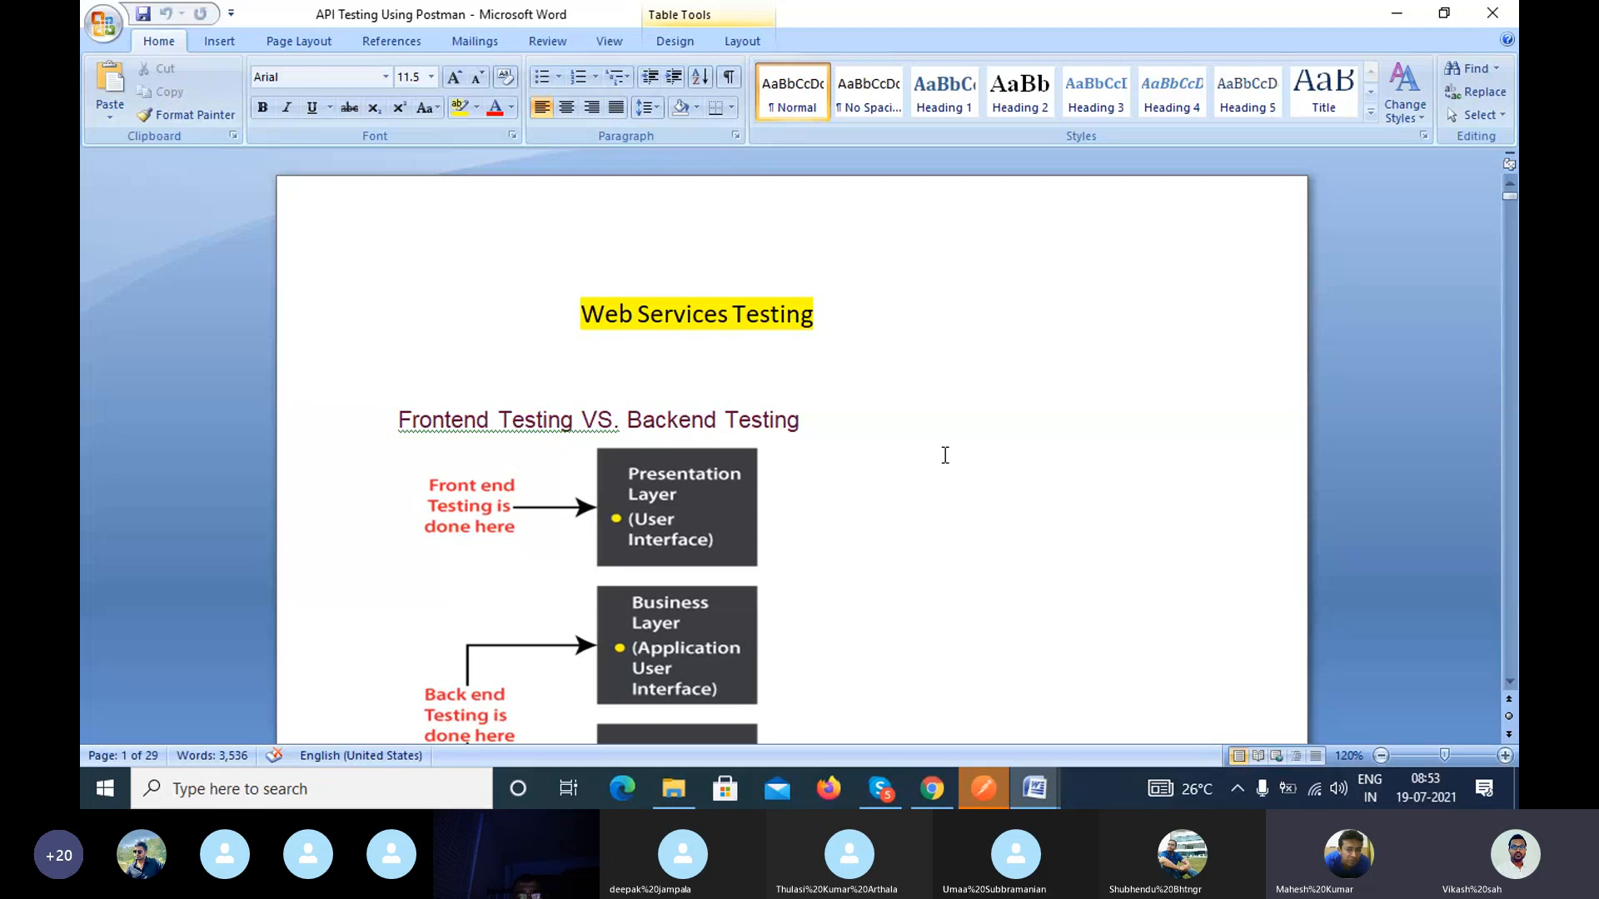
pyautogui.scroll(-15, 945, 455)
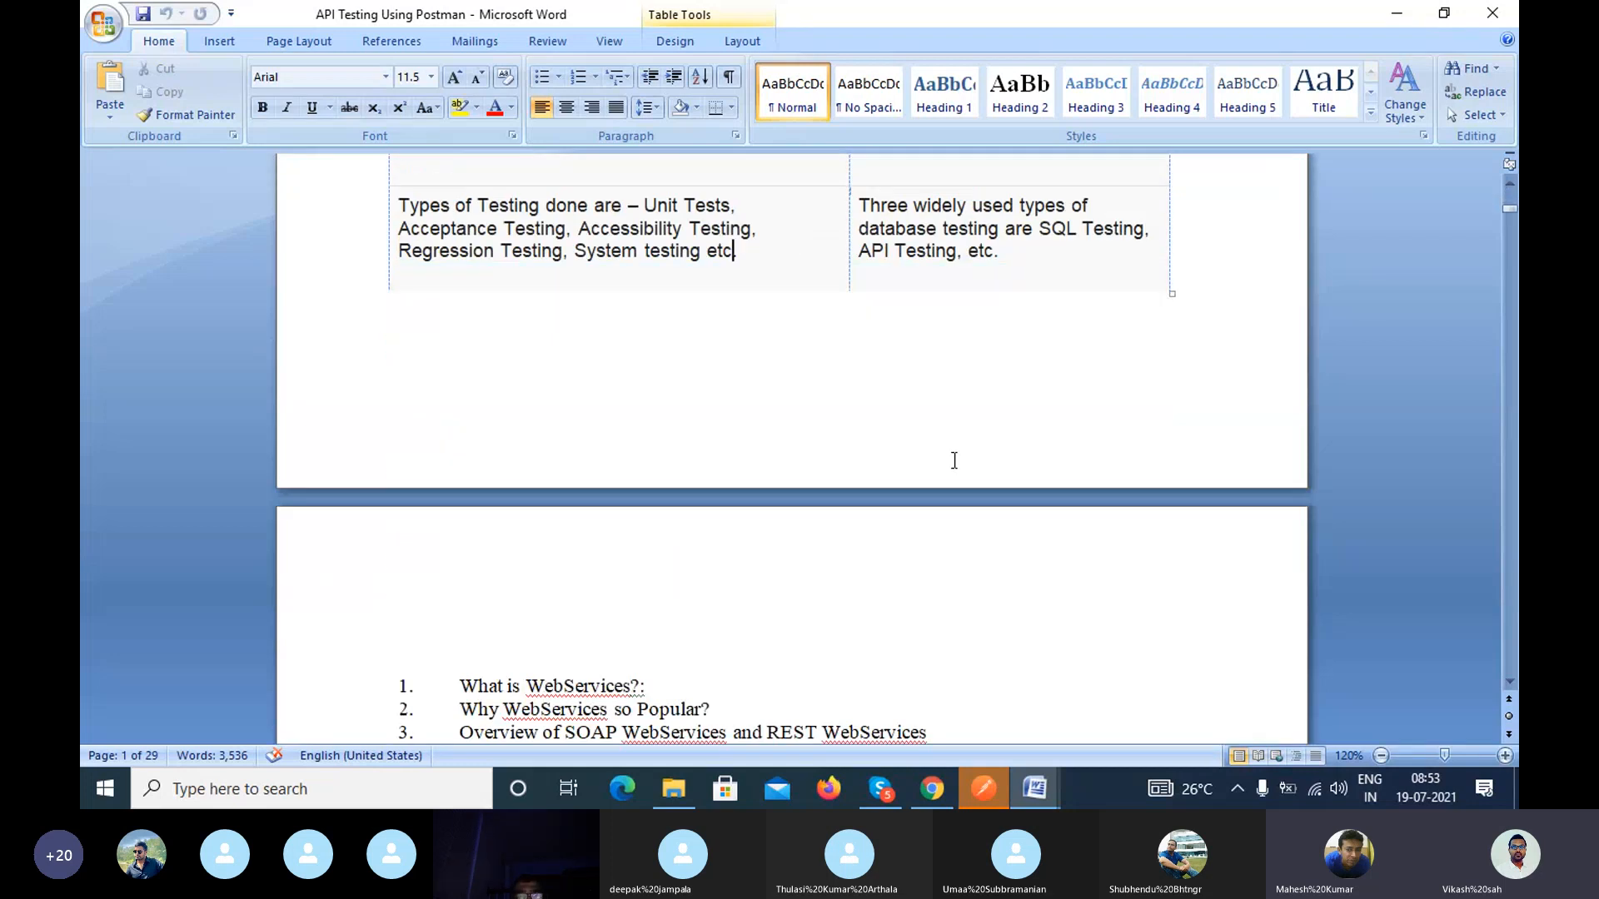
pyautogui.scroll(-3, 955, 461)
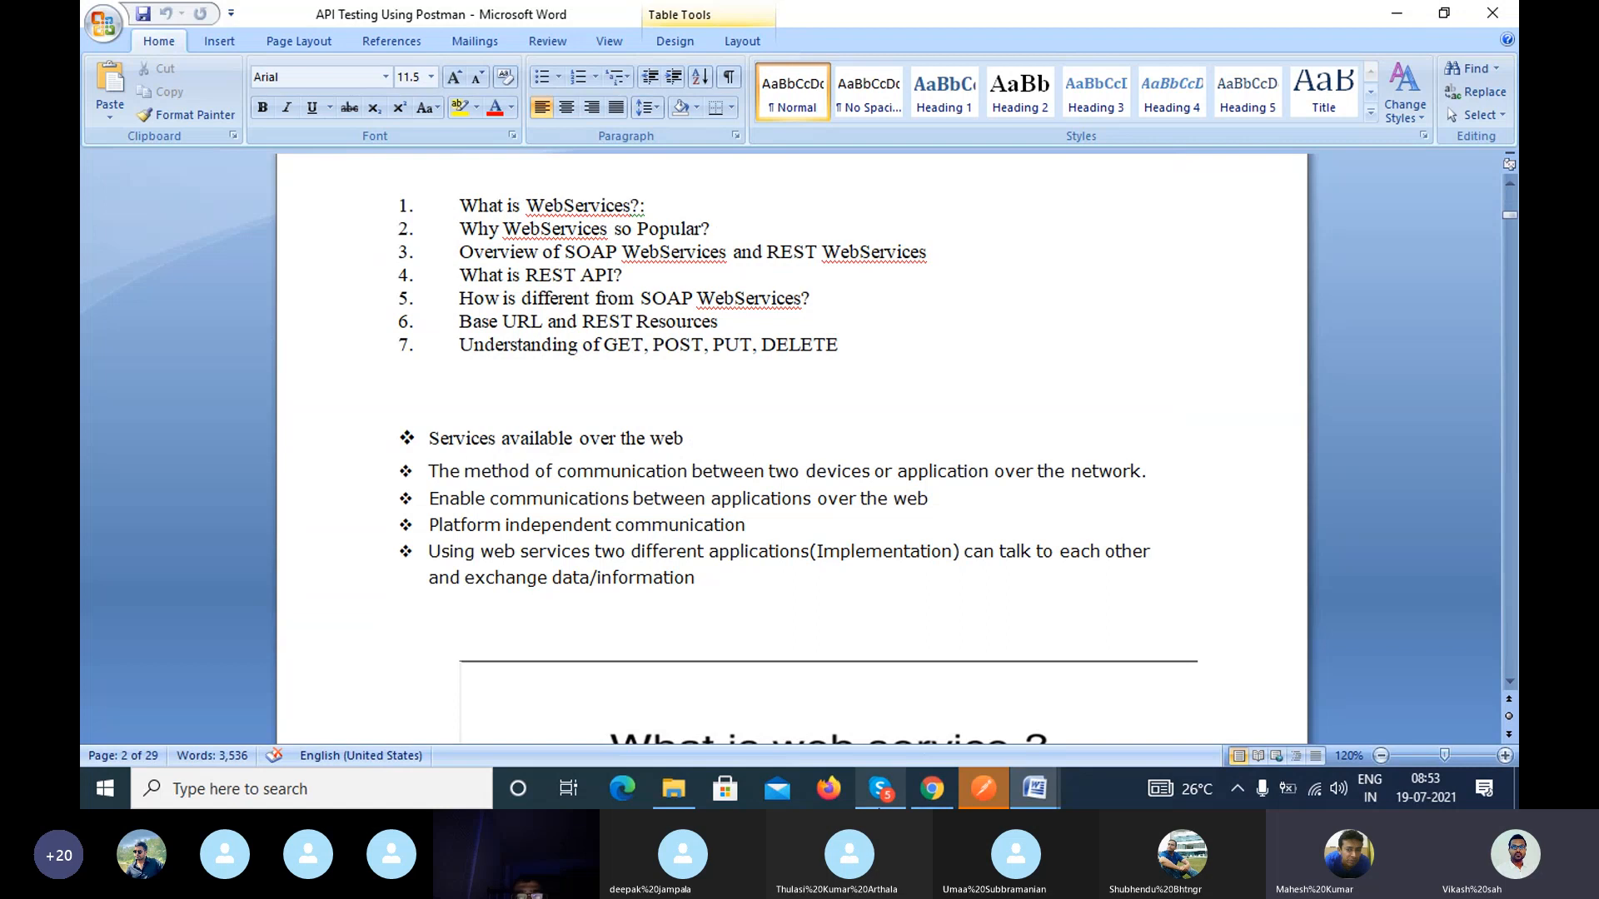
# Step: Dismiss the floating Skype call window and view the bullet points describing web services
pyautogui.click(881, 789)
pyautogui.click(1399, 15)
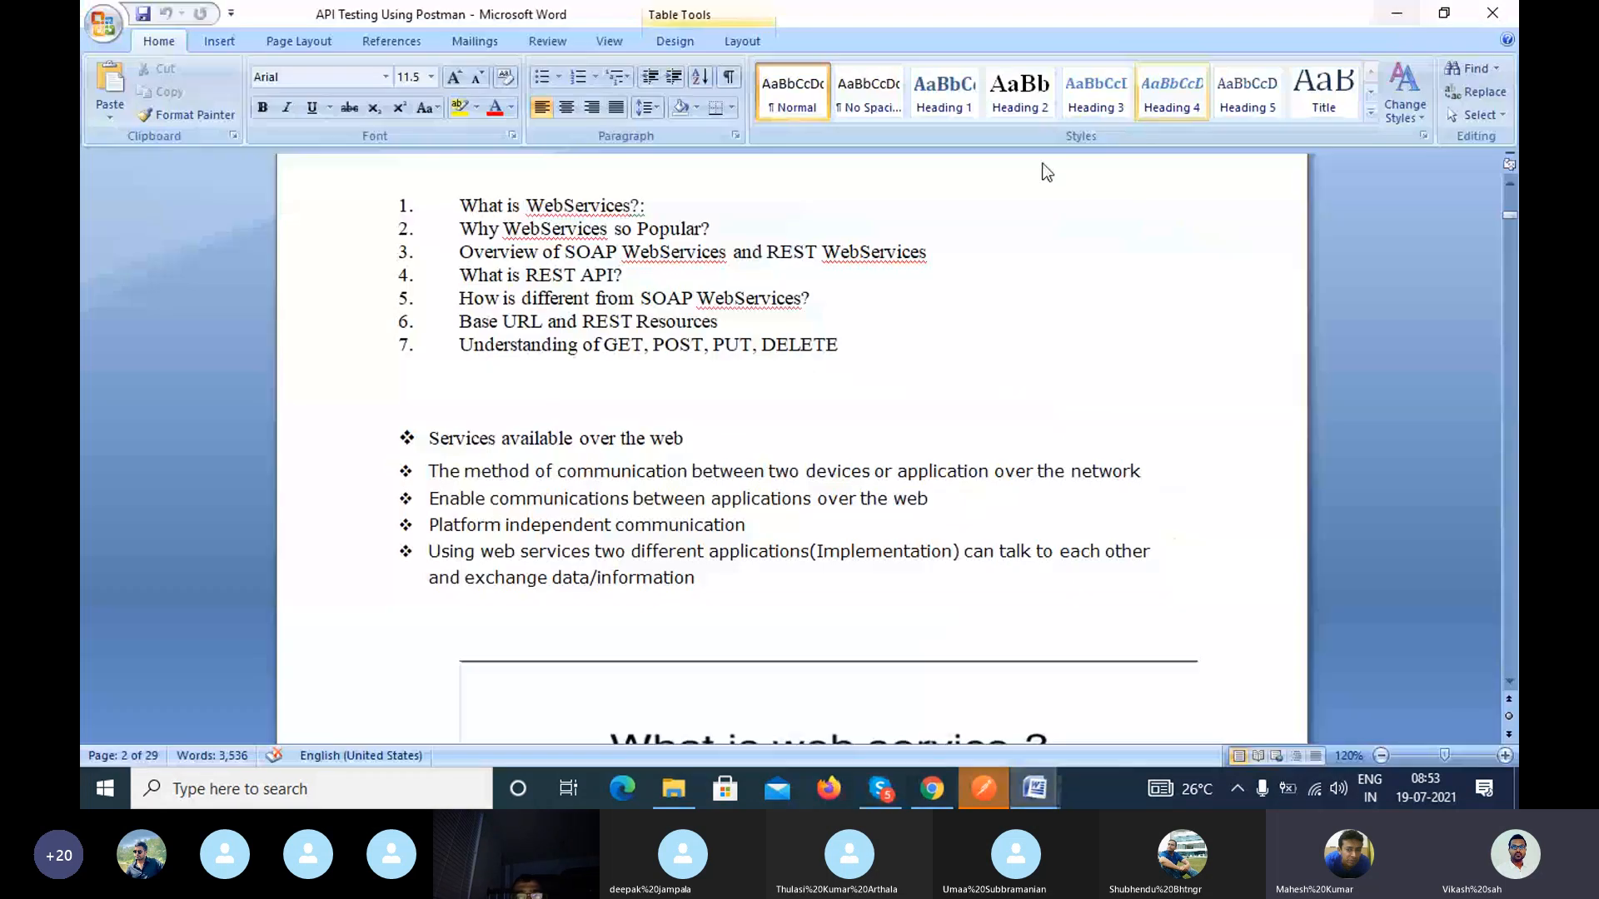
pyautogui.scroll(2, 472, 338)
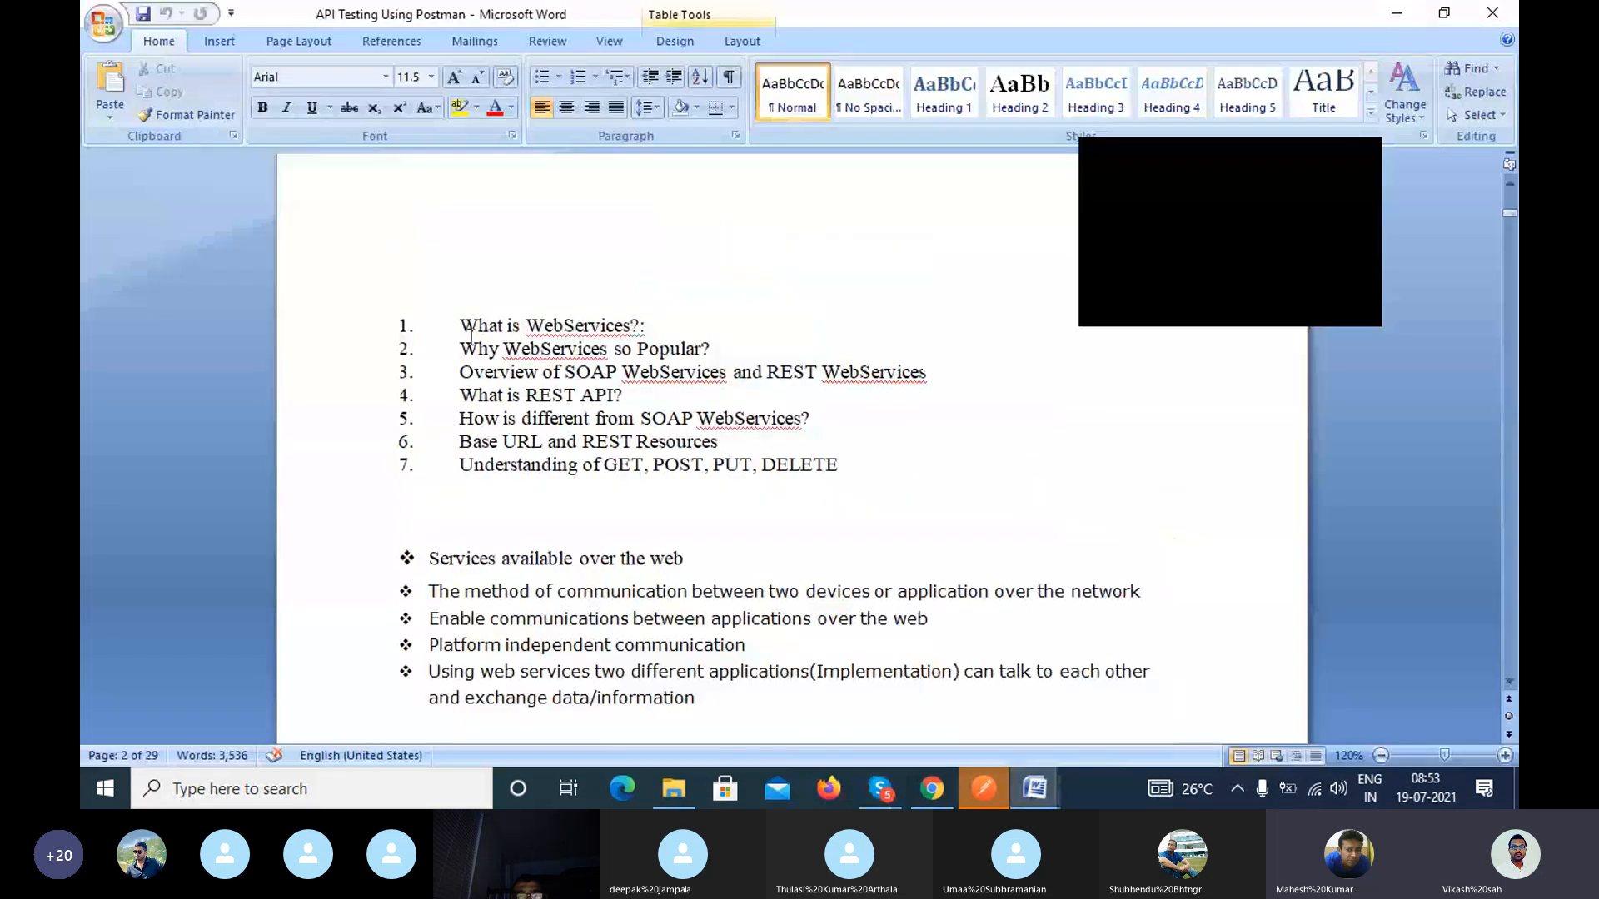
pyautogui.write('.')
pyautogui.click(1370, 164)
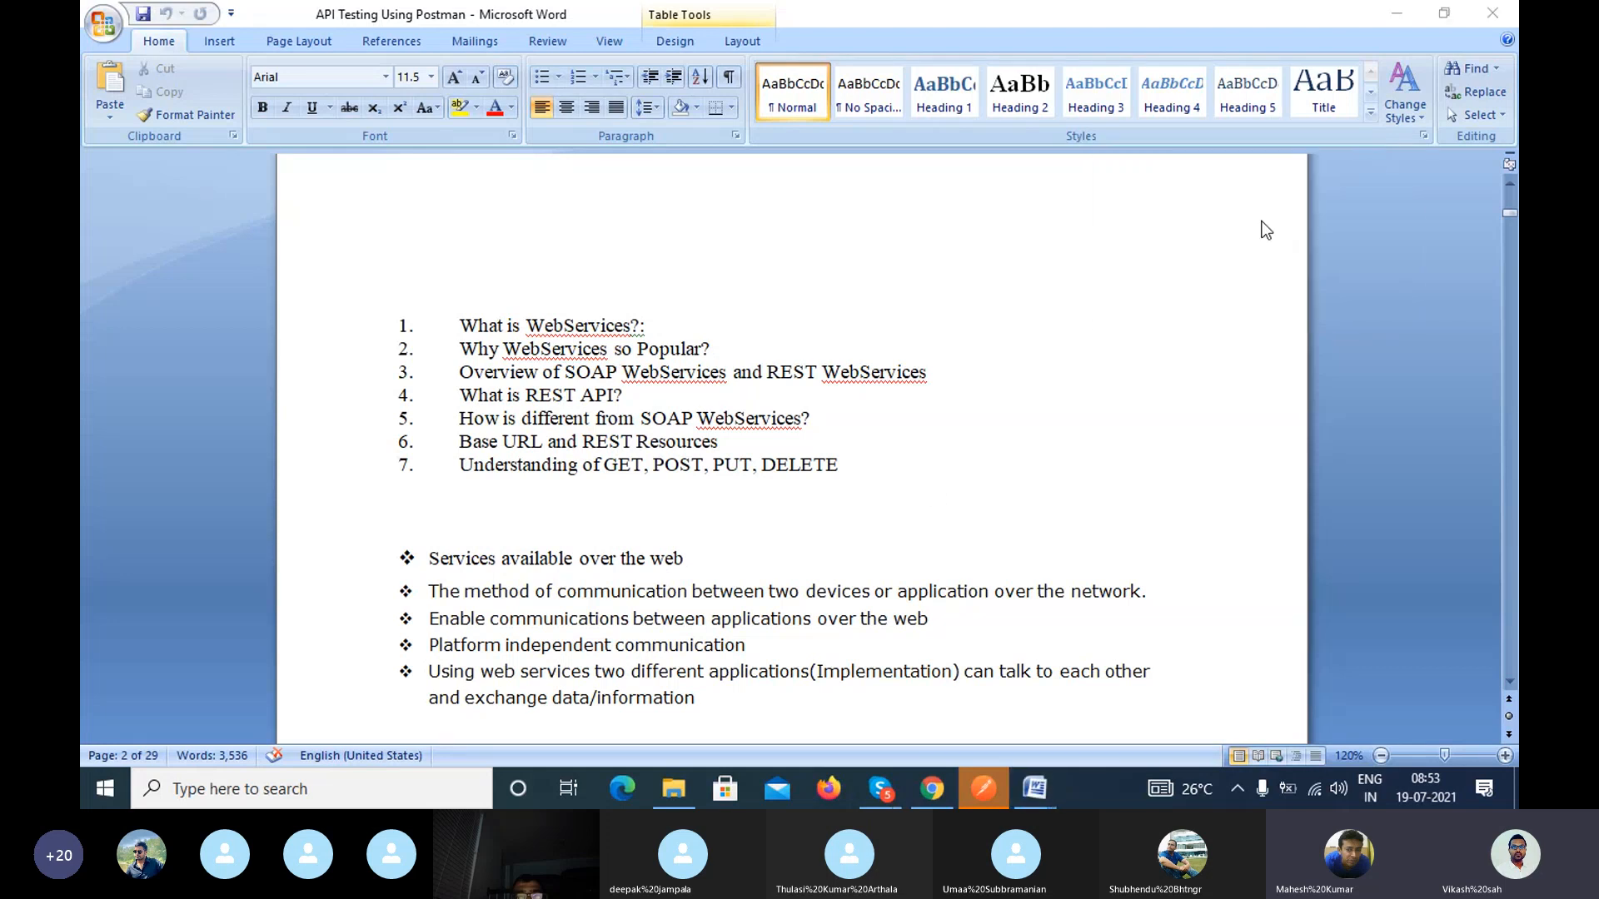
pyautogui.scroll(-2, 797, 667)
pyautogui.click(778, 588)
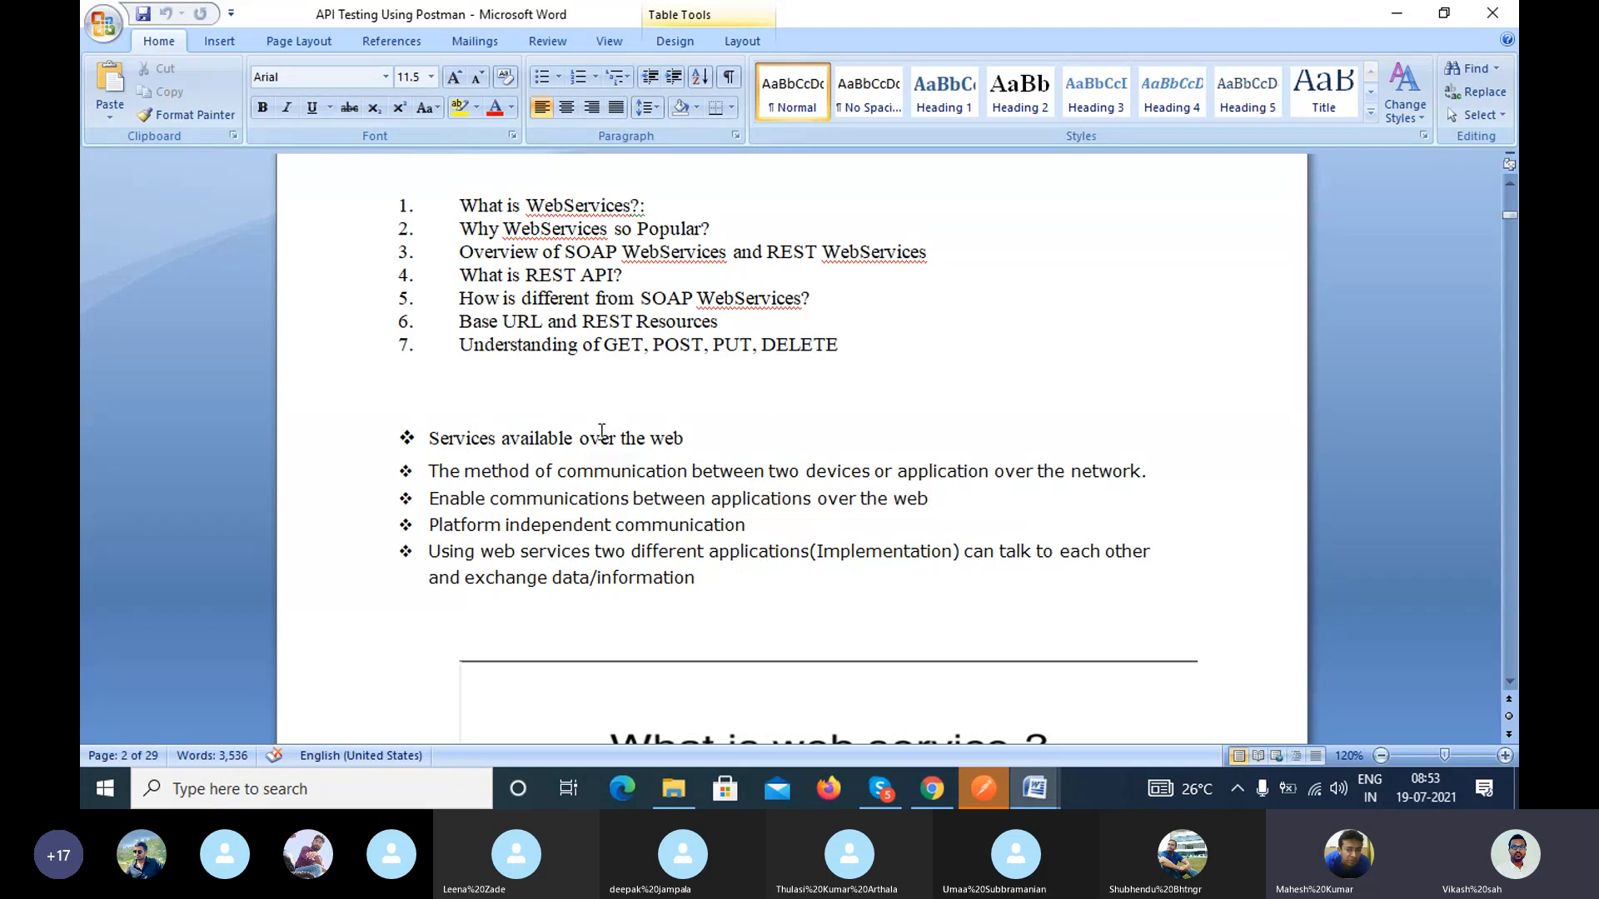
# Step: Switch to Chrome, search for draw.io in a new tab, and open the Draw.io - Diagrams.net result
pyautogui.click(932, 789)
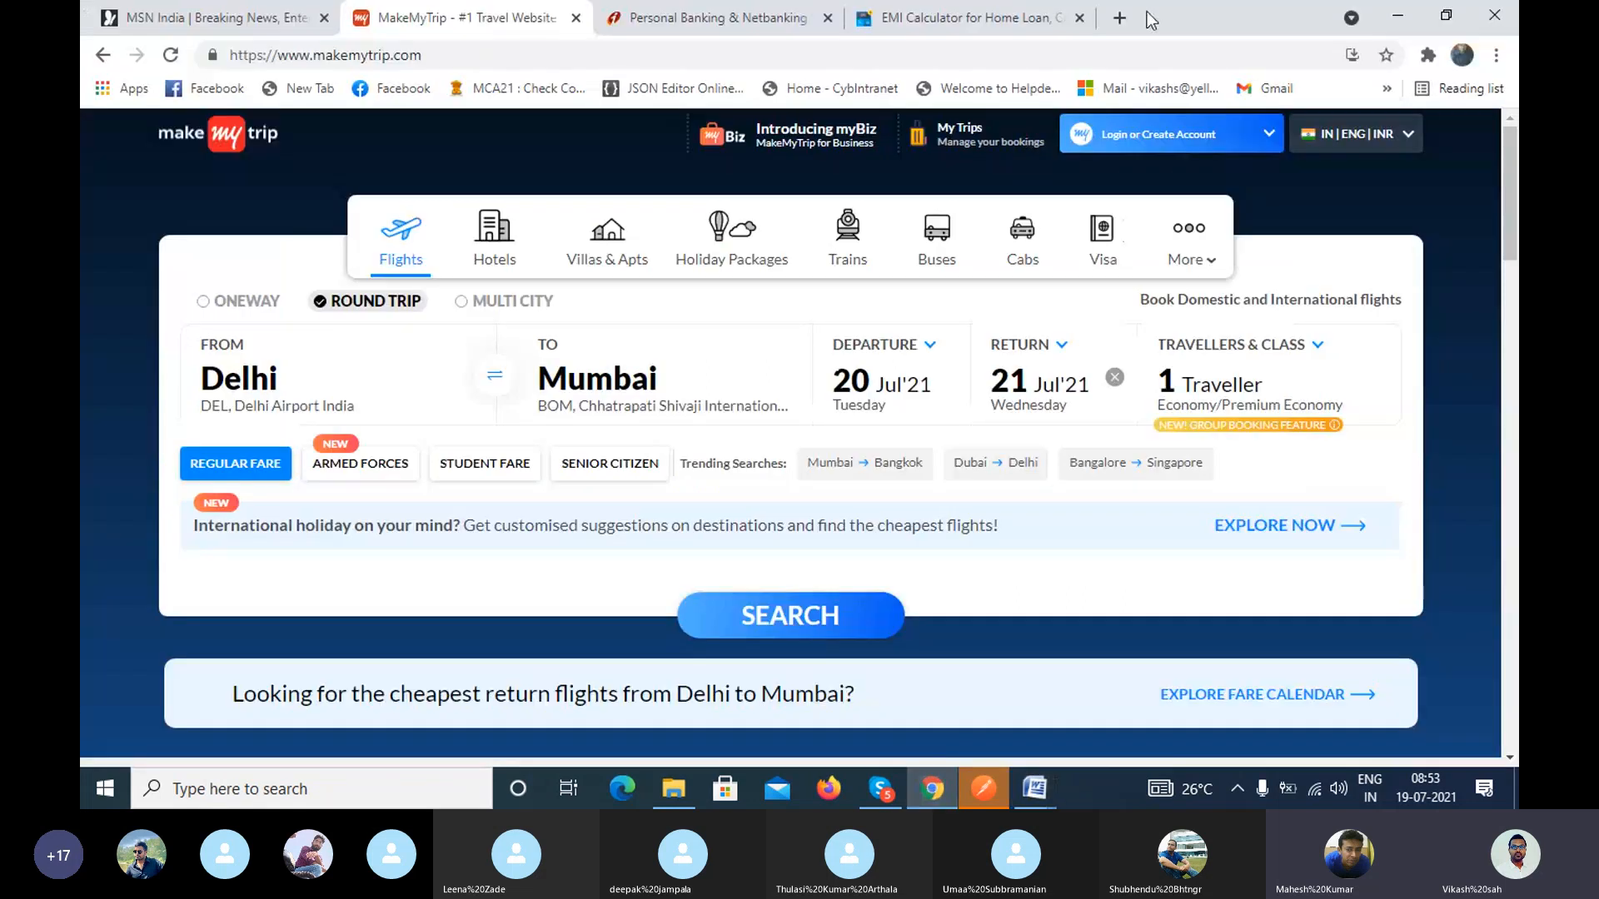
pyautogui.click(1119, 18)
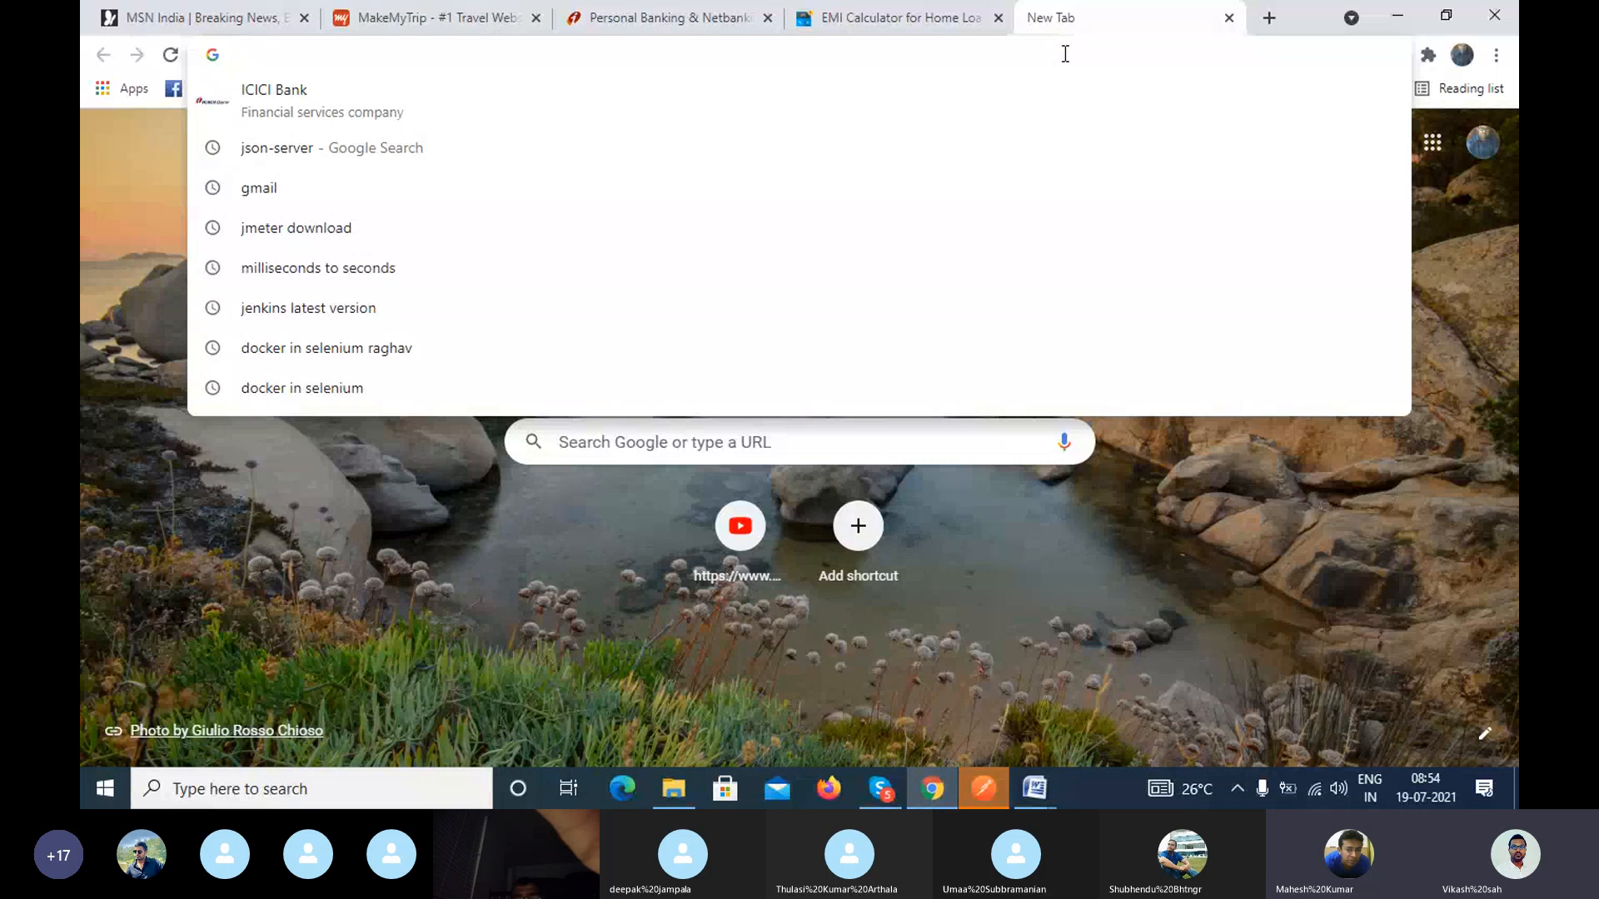
pyautogui.write('Dra')
pyautogui.press('Down')
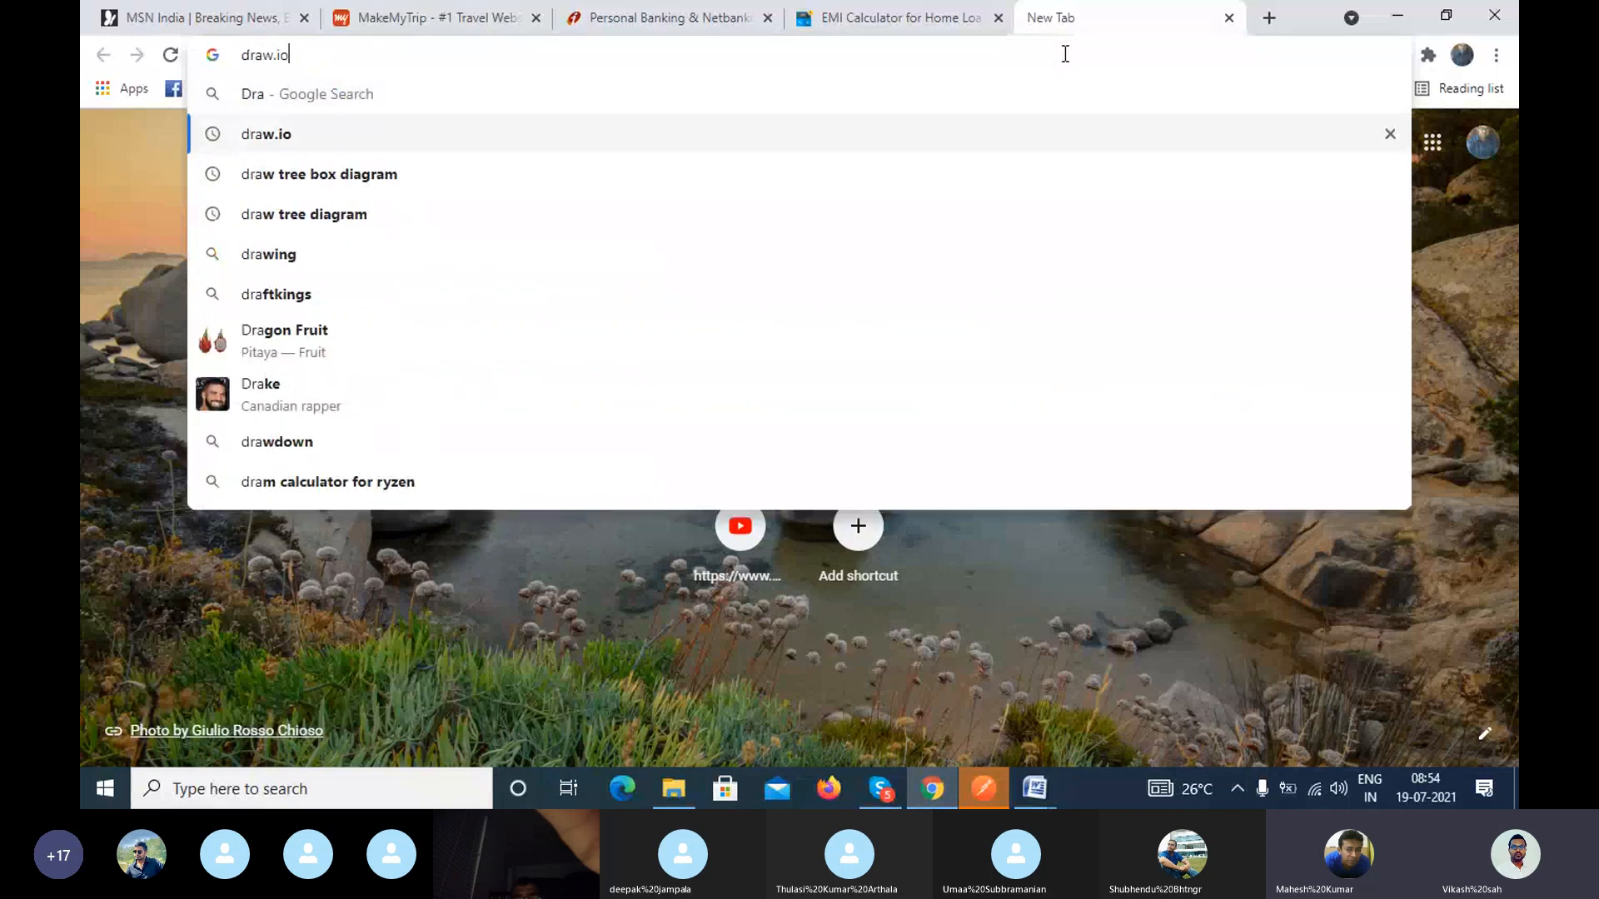
pyautogui.press('Return')
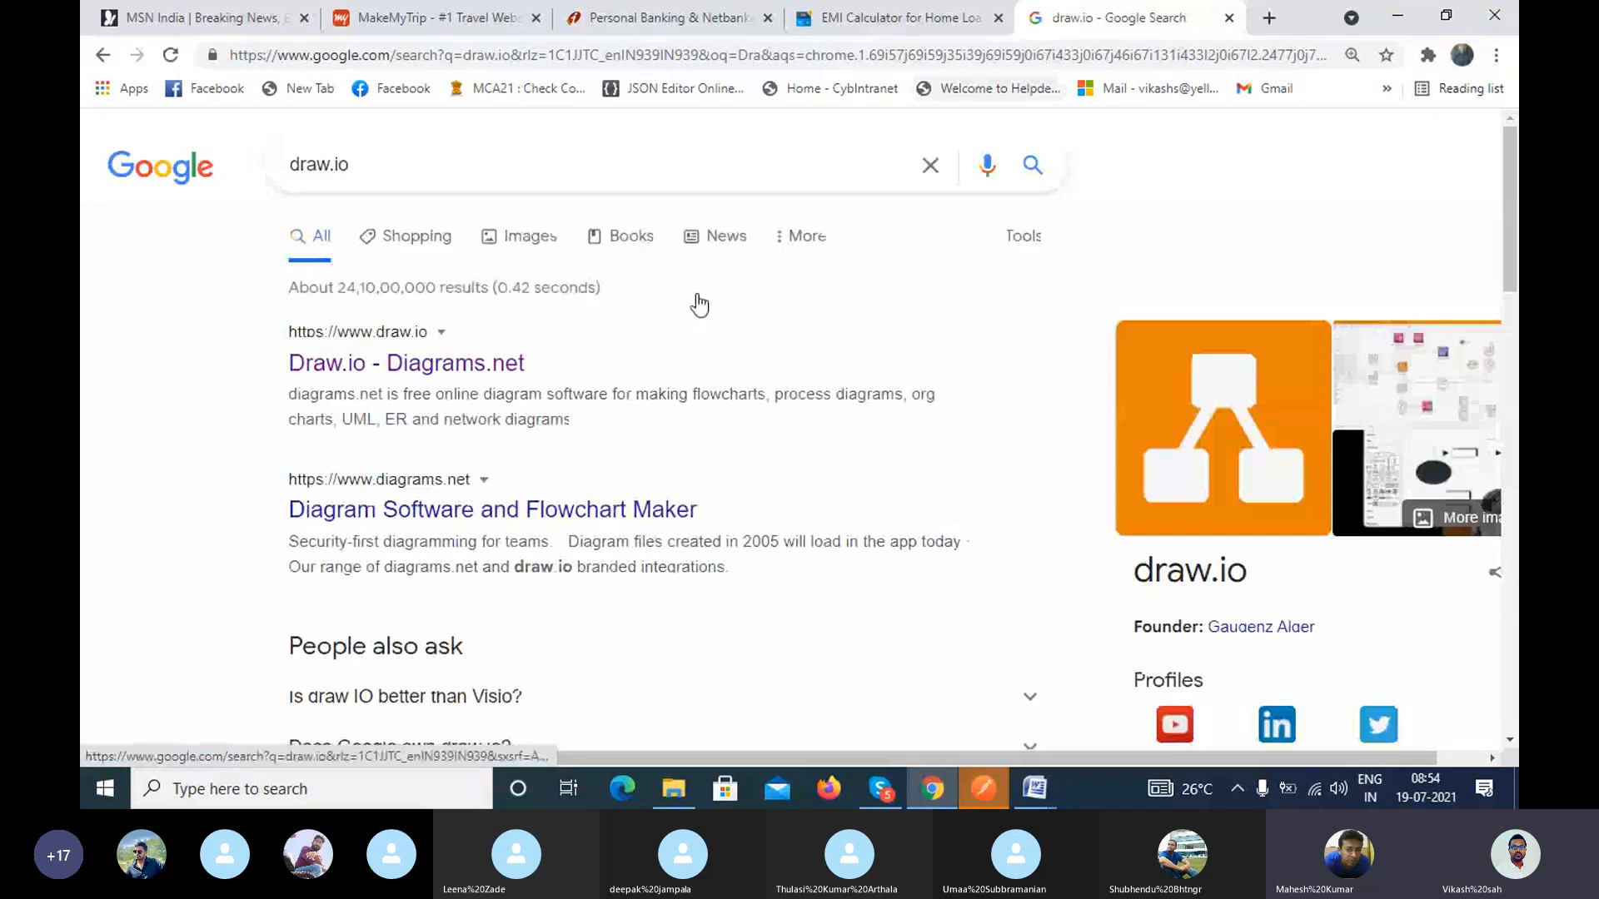
pyautogui.click(491, 366)
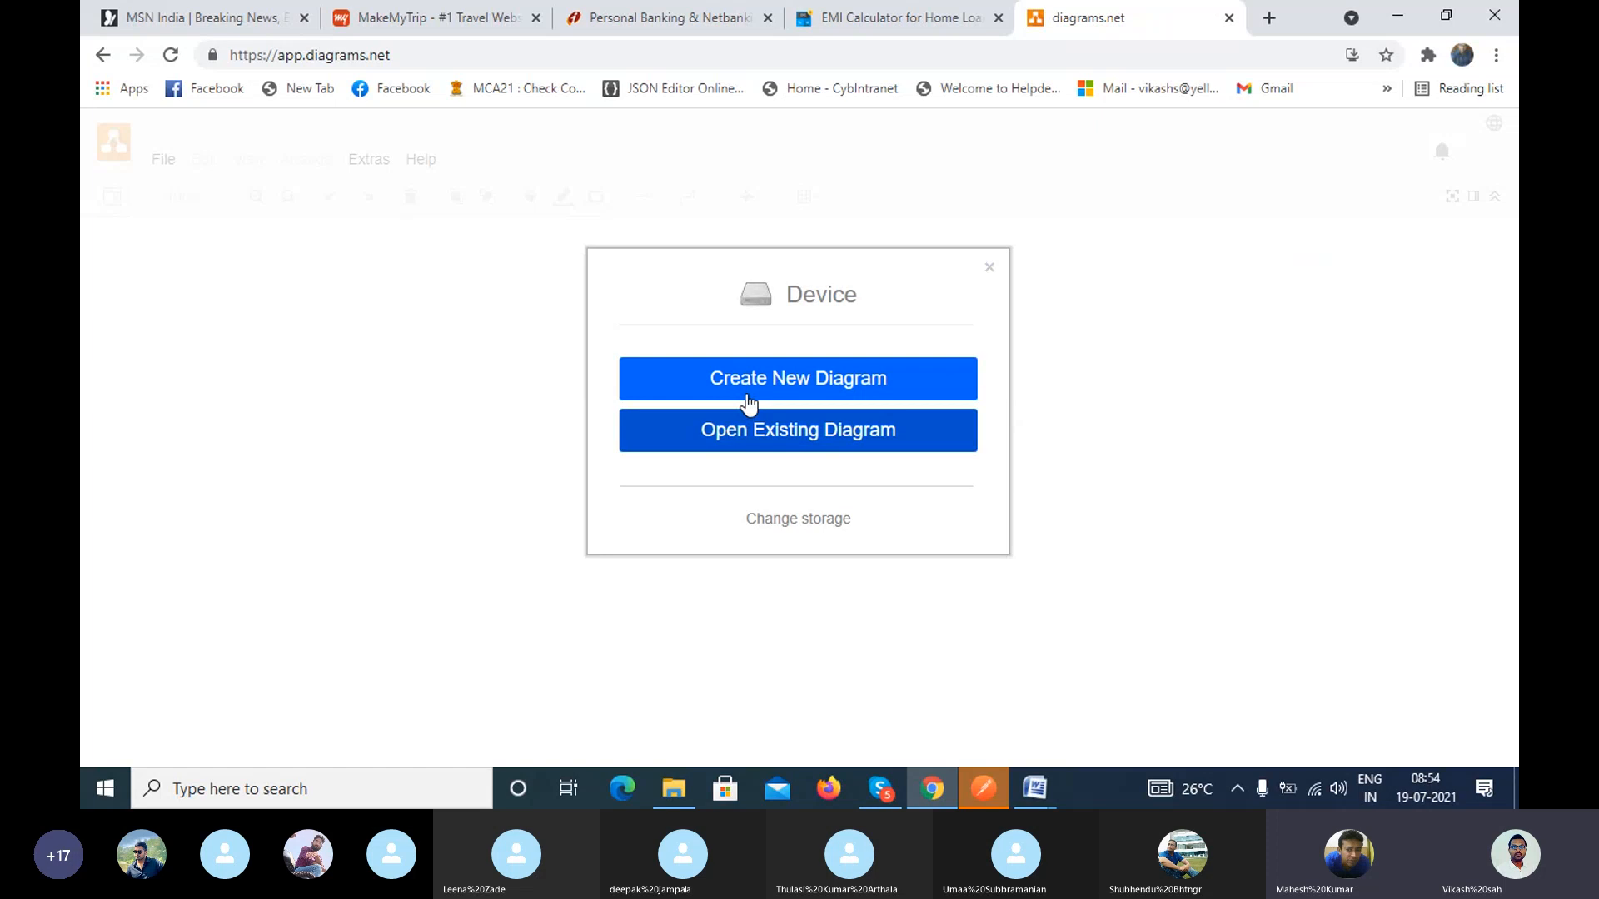
# Step: Create a new blank diagram saved as t1.drawio on Local Disk (D:), replacing the existing file, and dismiss the Get Desktop notice
pyautogui.click(747, 403)
pyautogui.click(700, 379)
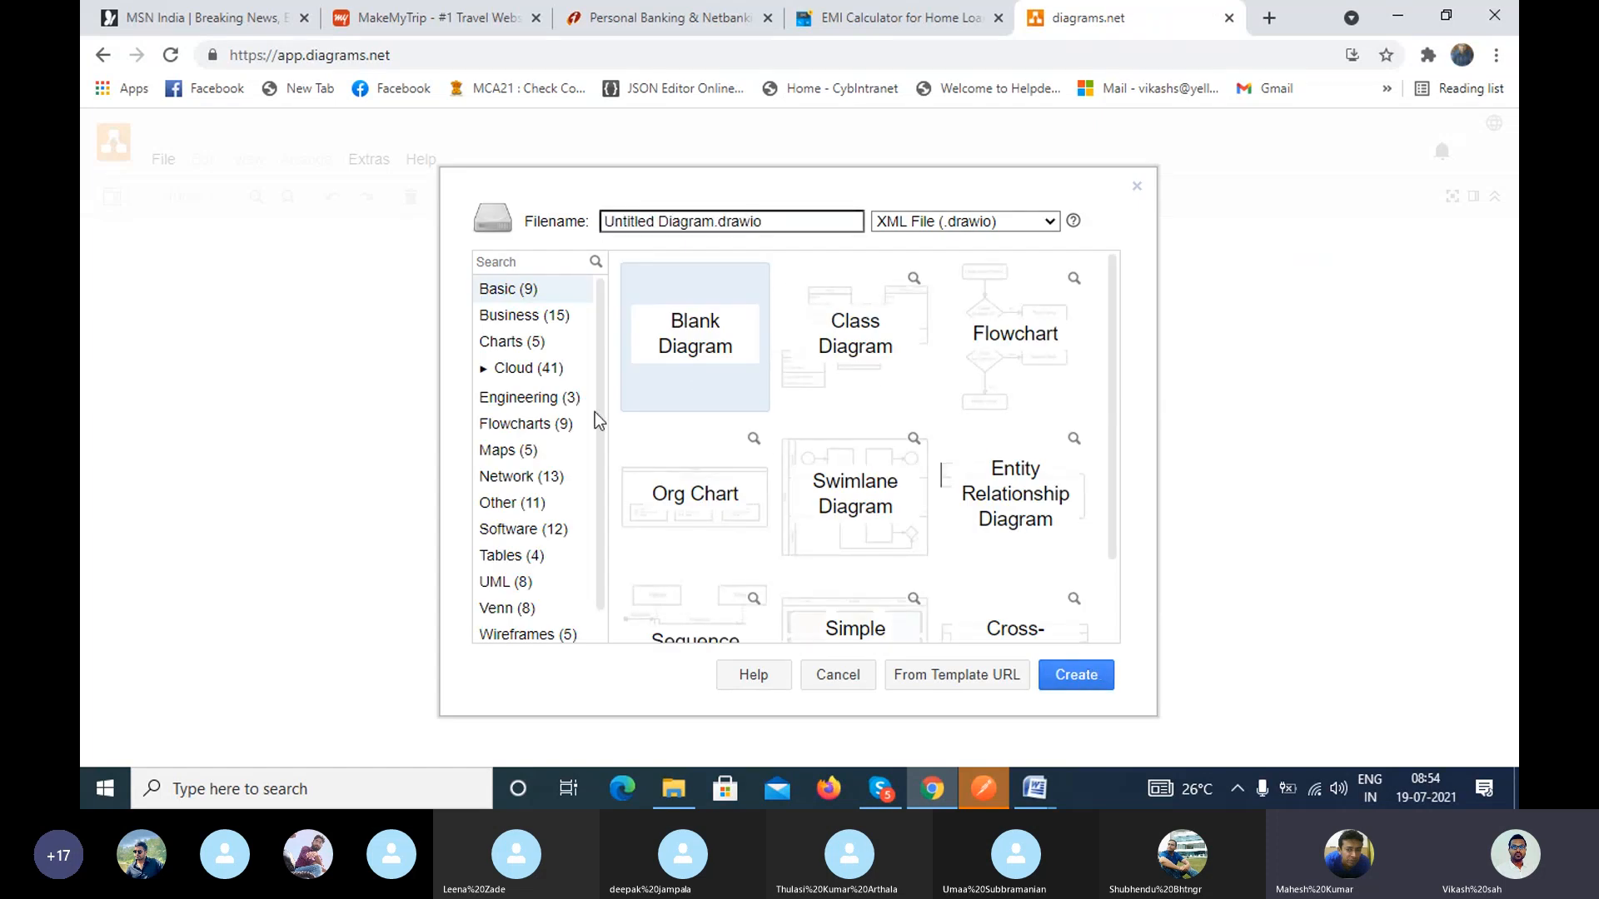
pyautogui.click(1072, 674)
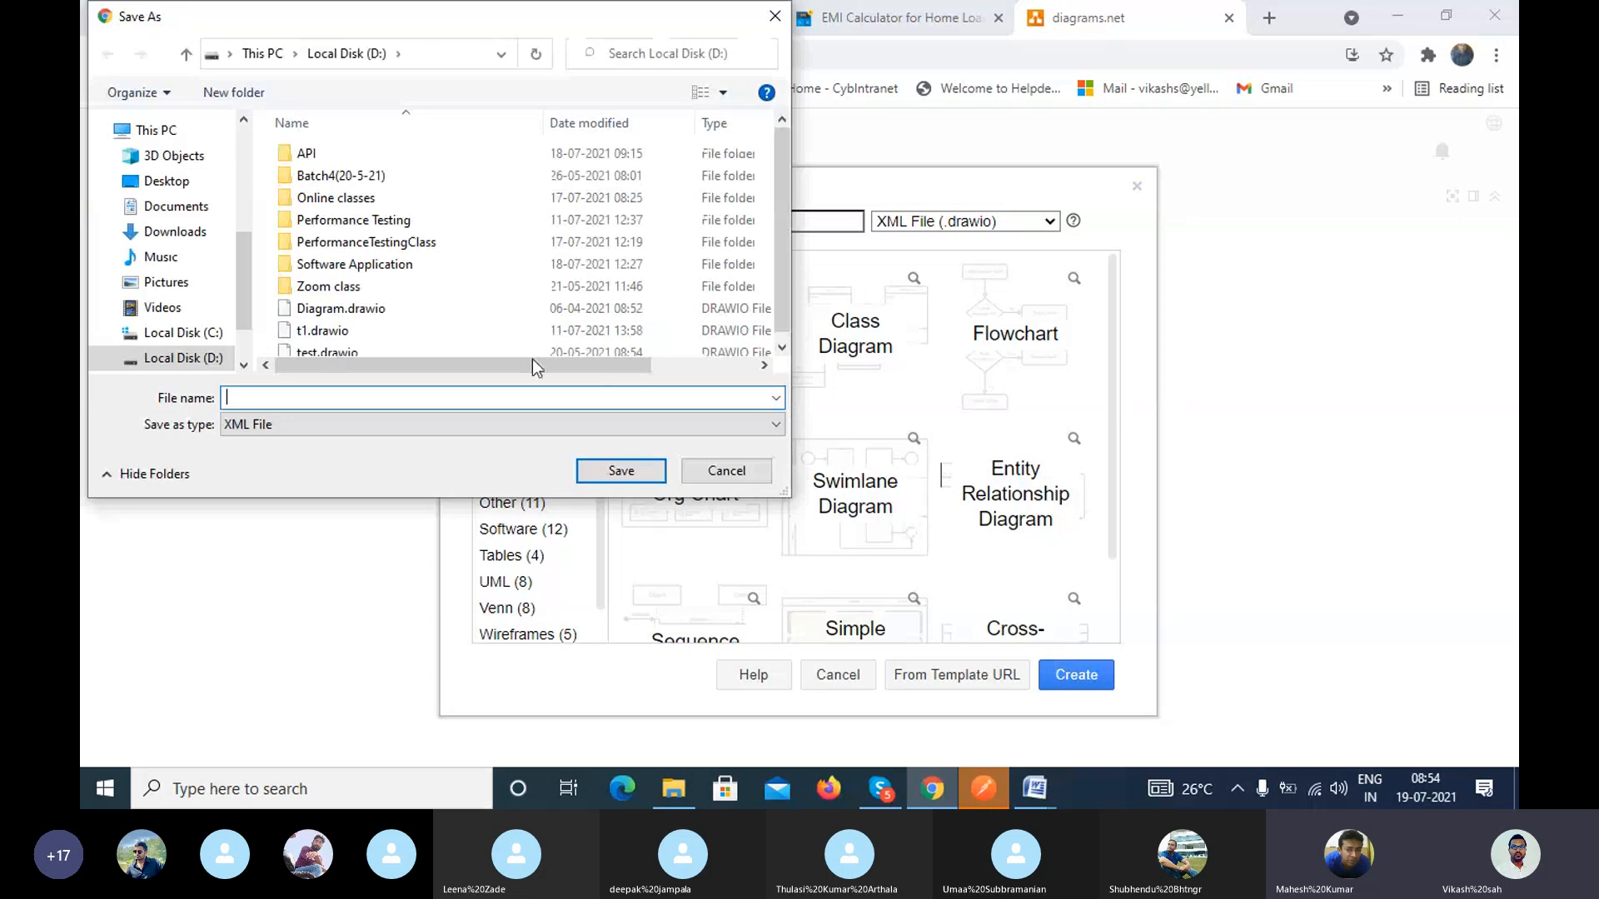
pyautogui.click(329, 333)
pyautogui.click(623, 469)
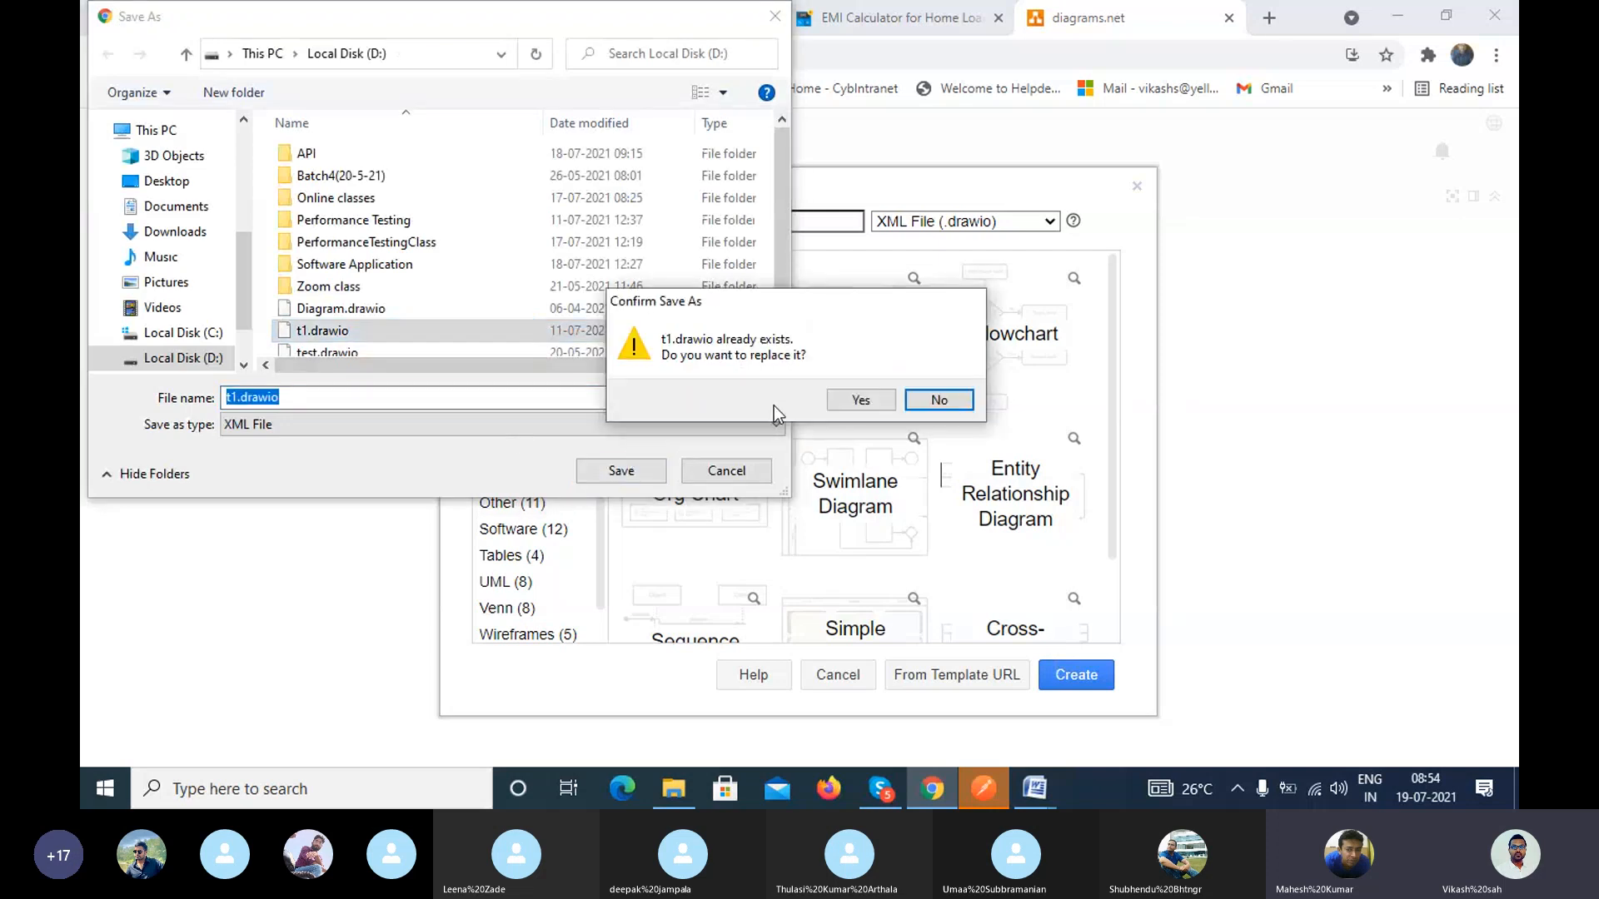
pyautogui.click(855, 406)
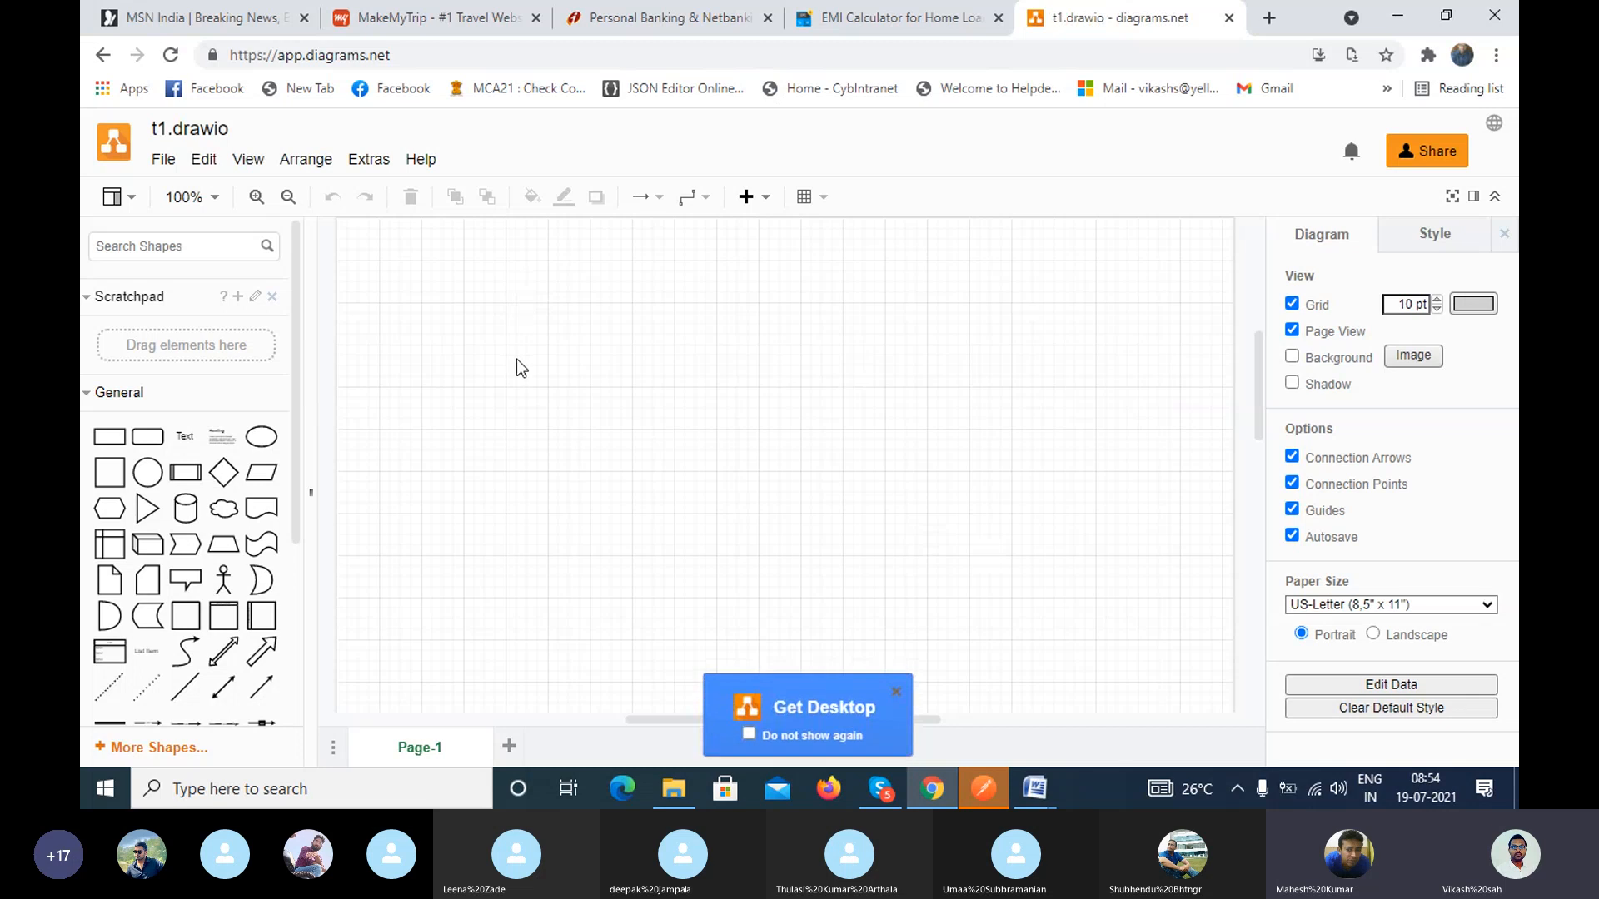
pyautogui.click(897, 693)
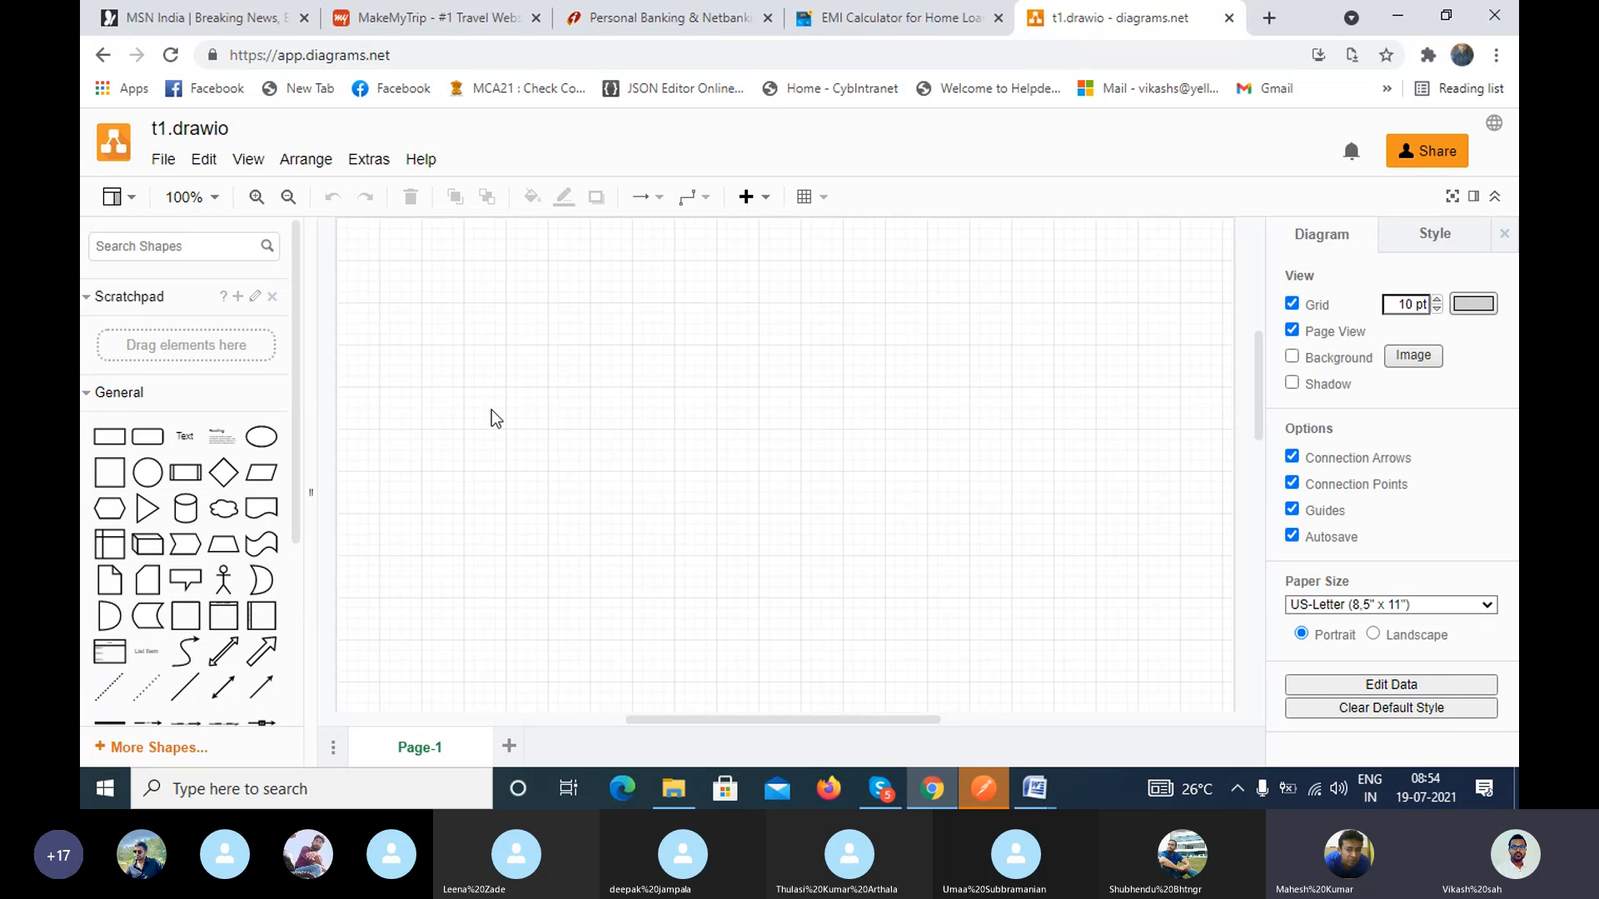
# Step: Add a rectangle to the diagram and move it to the upper-left area of the canvas
pyautogui.click(128, 429)
pyautogui.moveTo(754, 435); pyautogui.dragTo(591, 359)
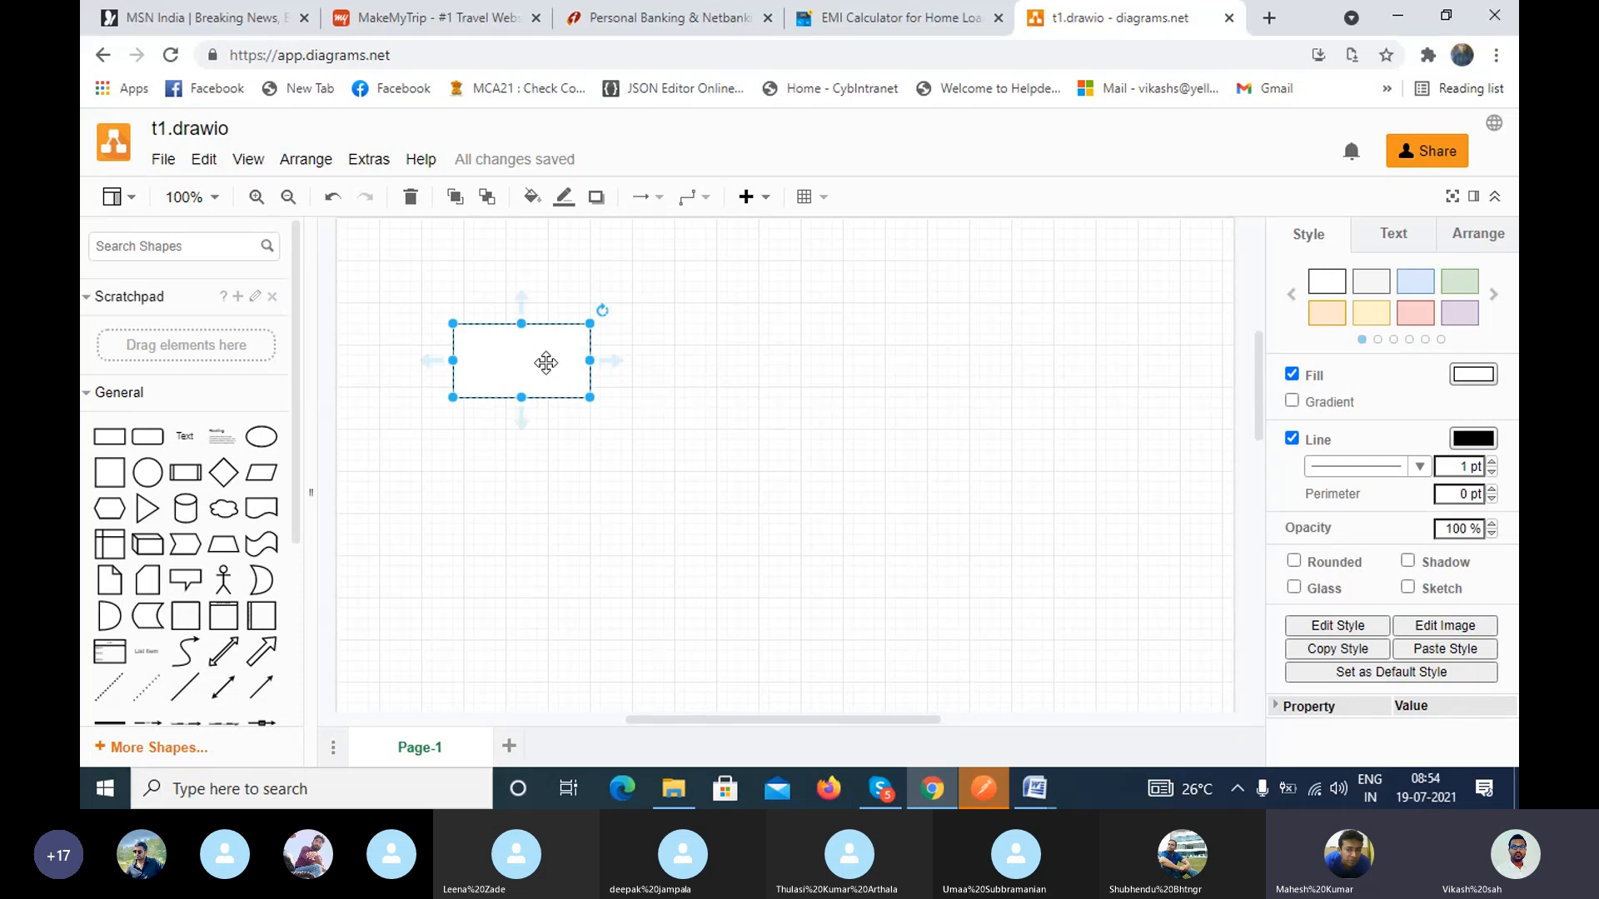
pyautogui.doubleClick(533, 361)
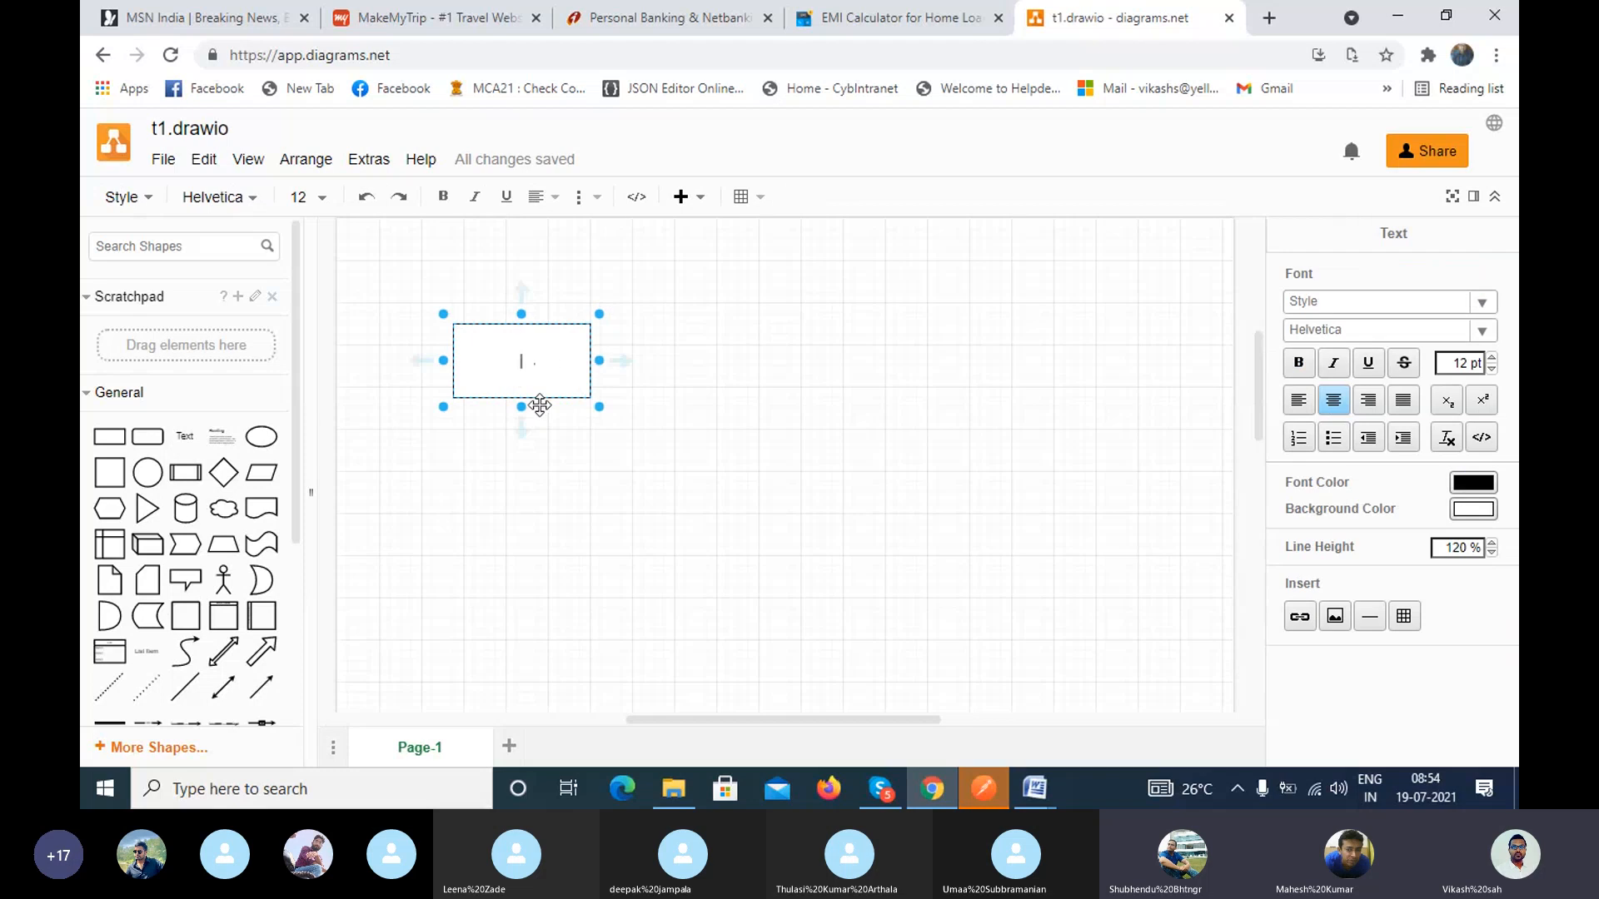
# Step: Add a text element reading "Hotel" just below the rectangle
pyautogui.click(487, 439)
pyautogui.doubleClick(489, 439)
pyautogui.click(481, 431)
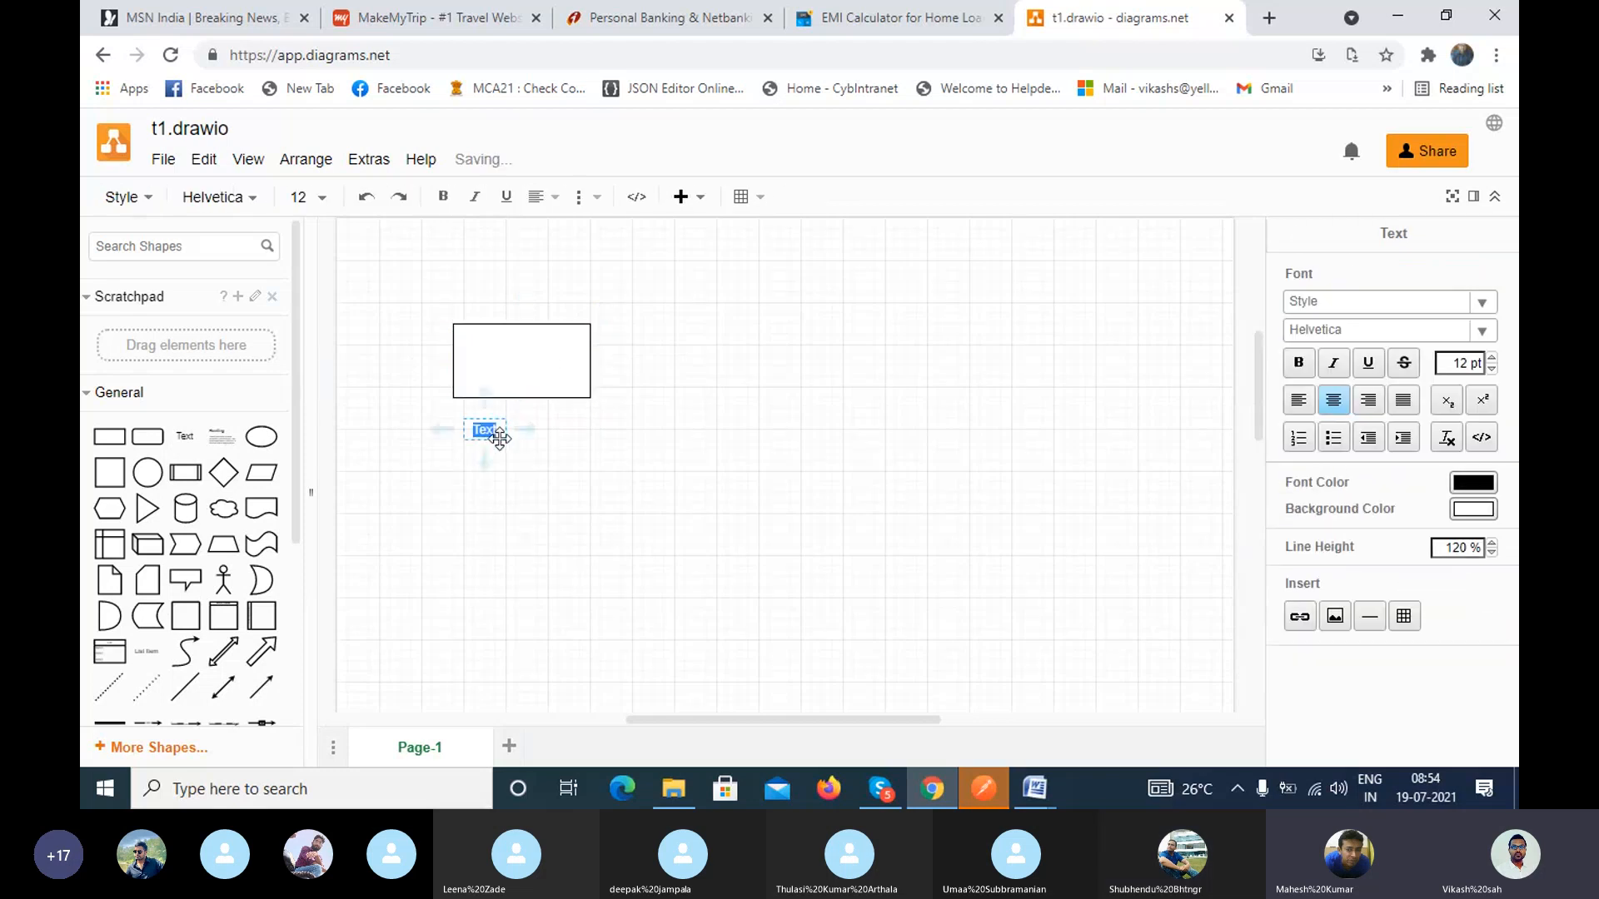
pyautogui.write('Hotel')
pyautogui.click(637, 481)
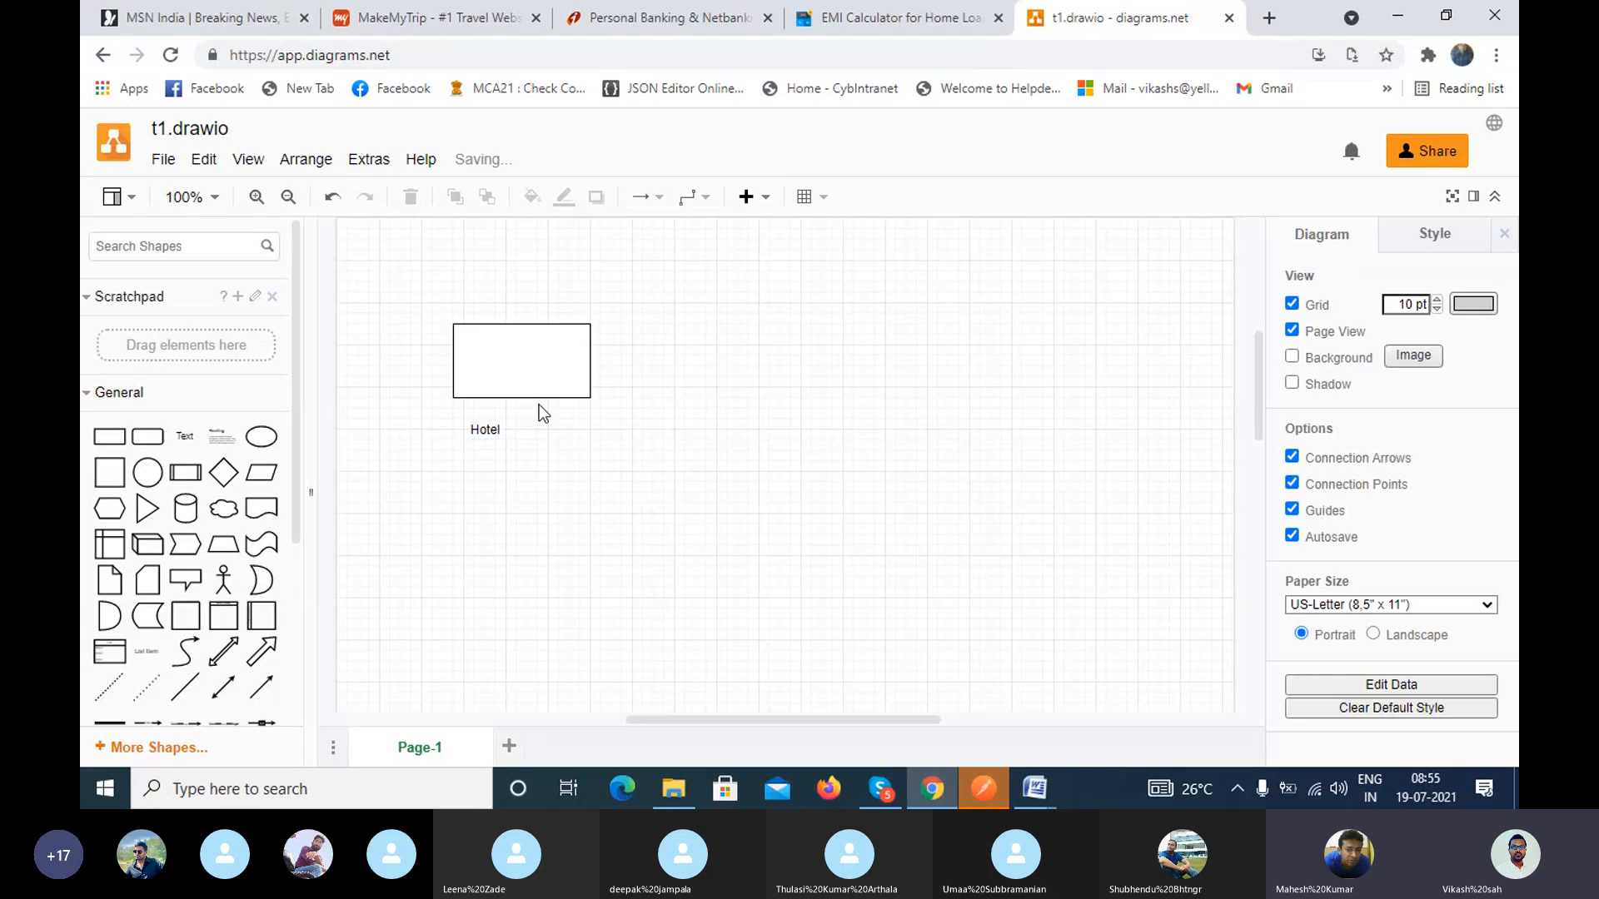
# Step: Label the rectangle above the "Hotel" text with the person's first name
pyautogui.click(502, 368)
pyautogui.doubleClick(501, 370)
pyautogui.write('V')
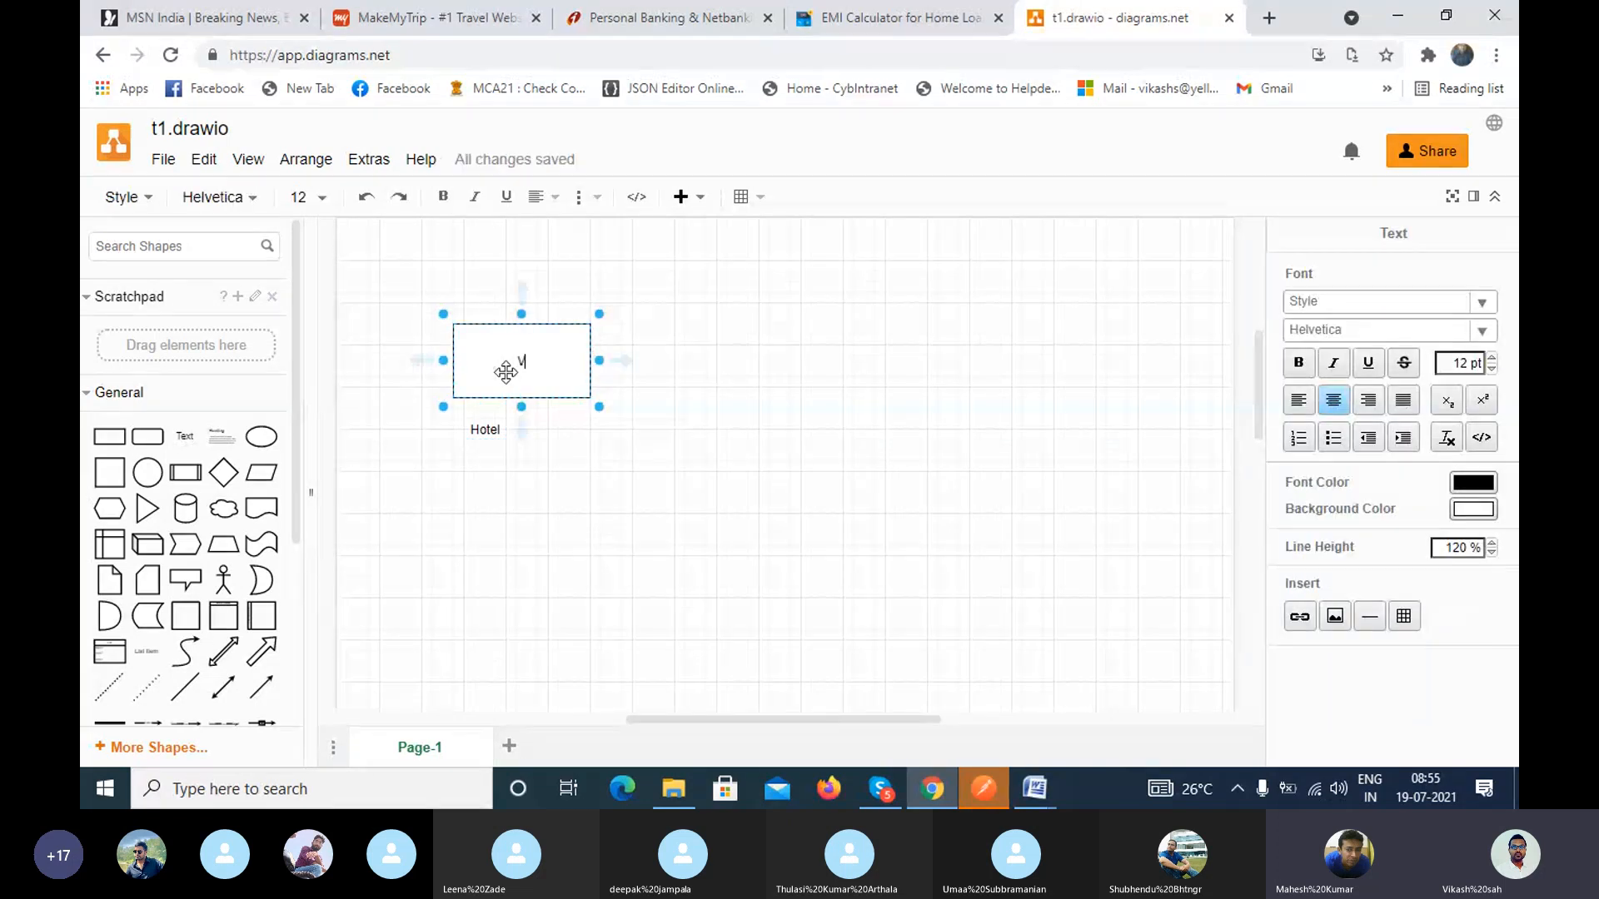
pyautogui.write('ikash')
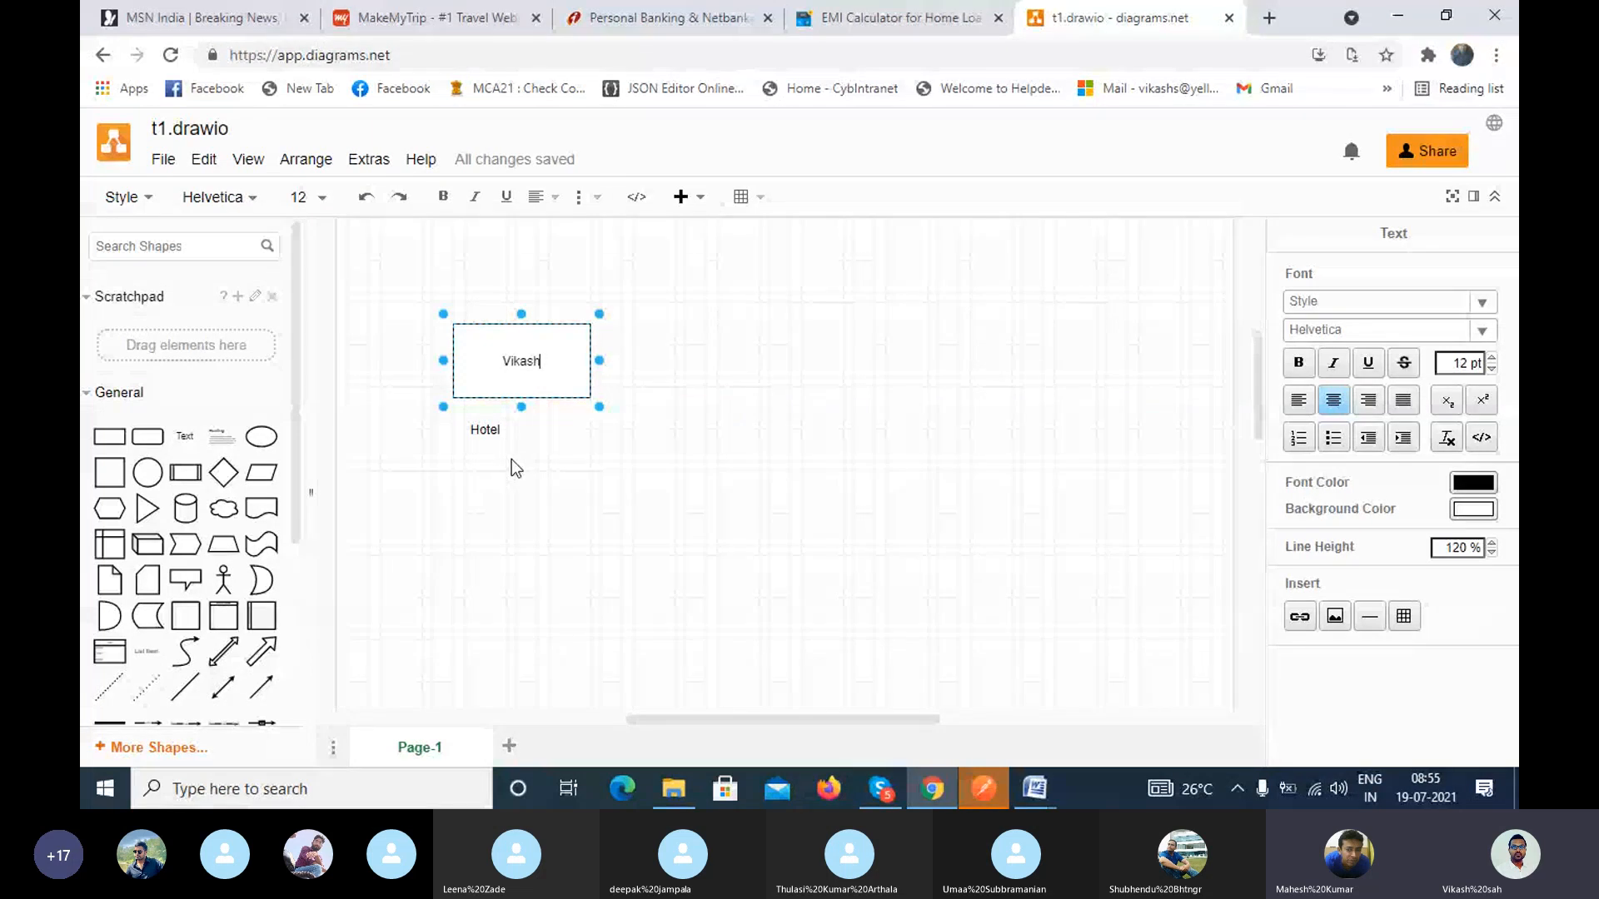
# Step: Add a second rectangle on the right side of the canvas, level with the first, and enlarge it to match the first rectangle's height
pyautogui.click(497, 407)
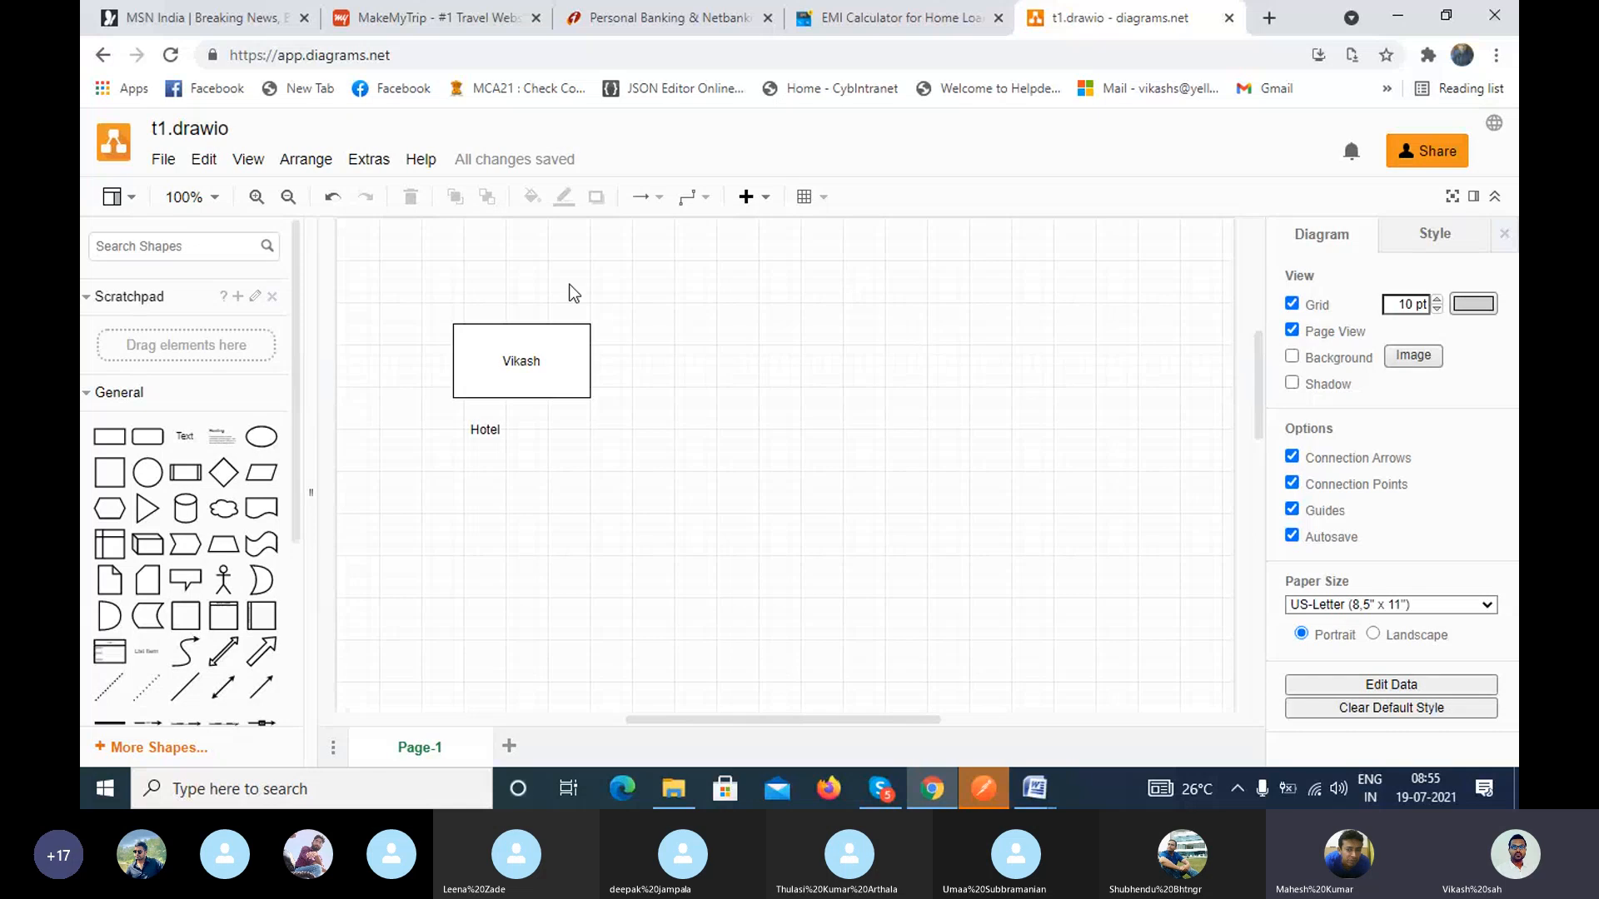
pyautogui.moveTo(127, 554)
pyautogui.click(107, 442)
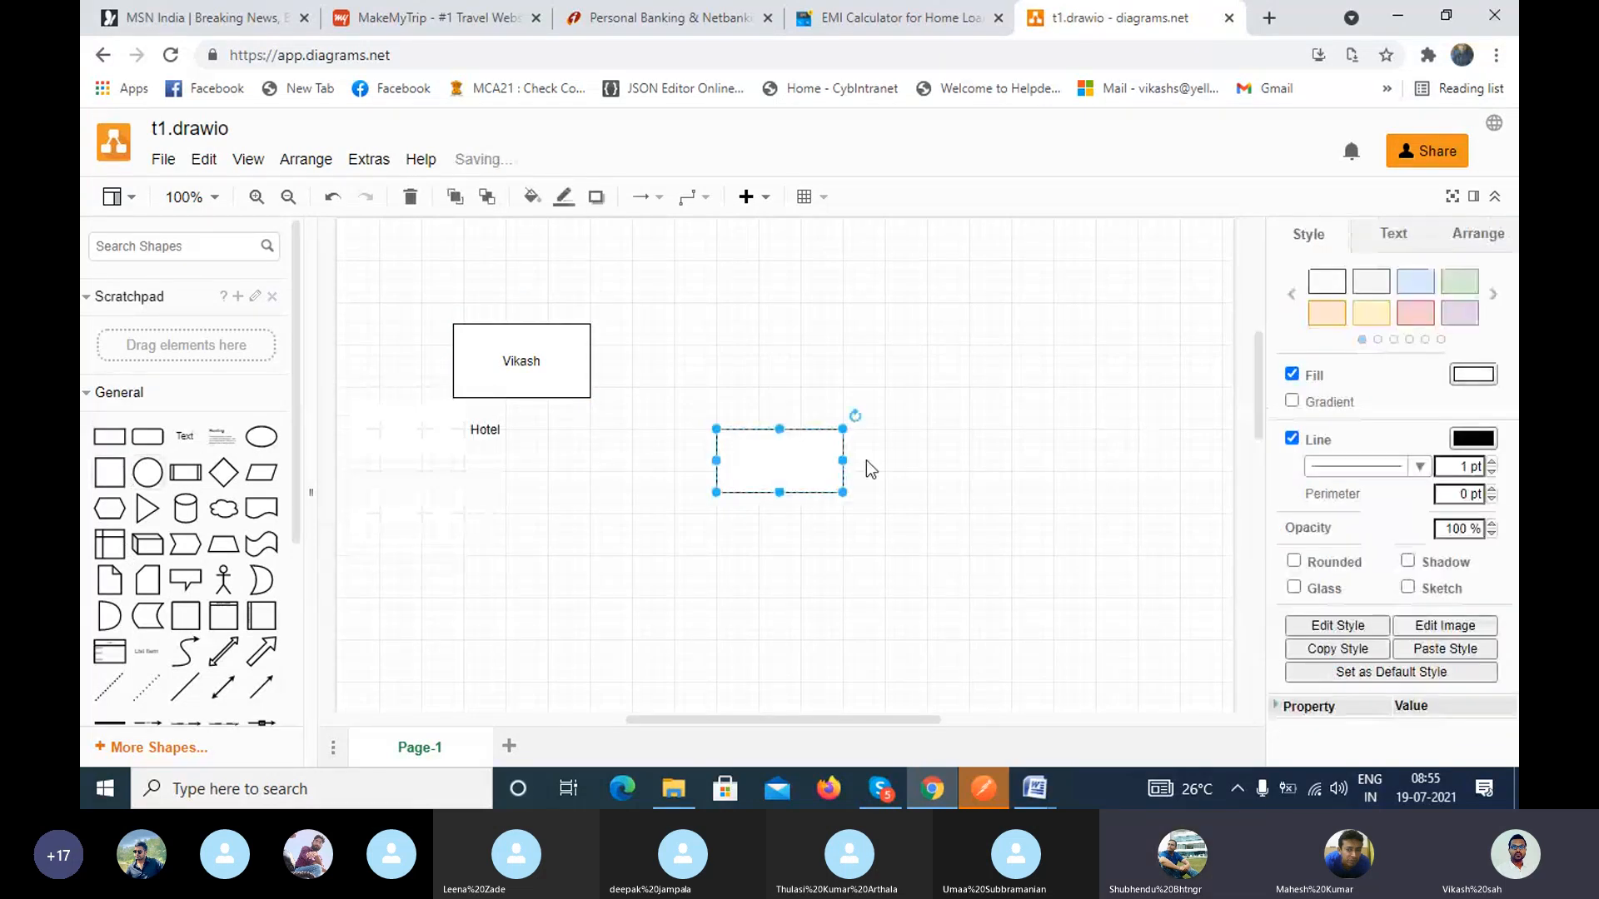
pyautogui.moveTo(817, 461); pyautogui.dragTo(990, 357)
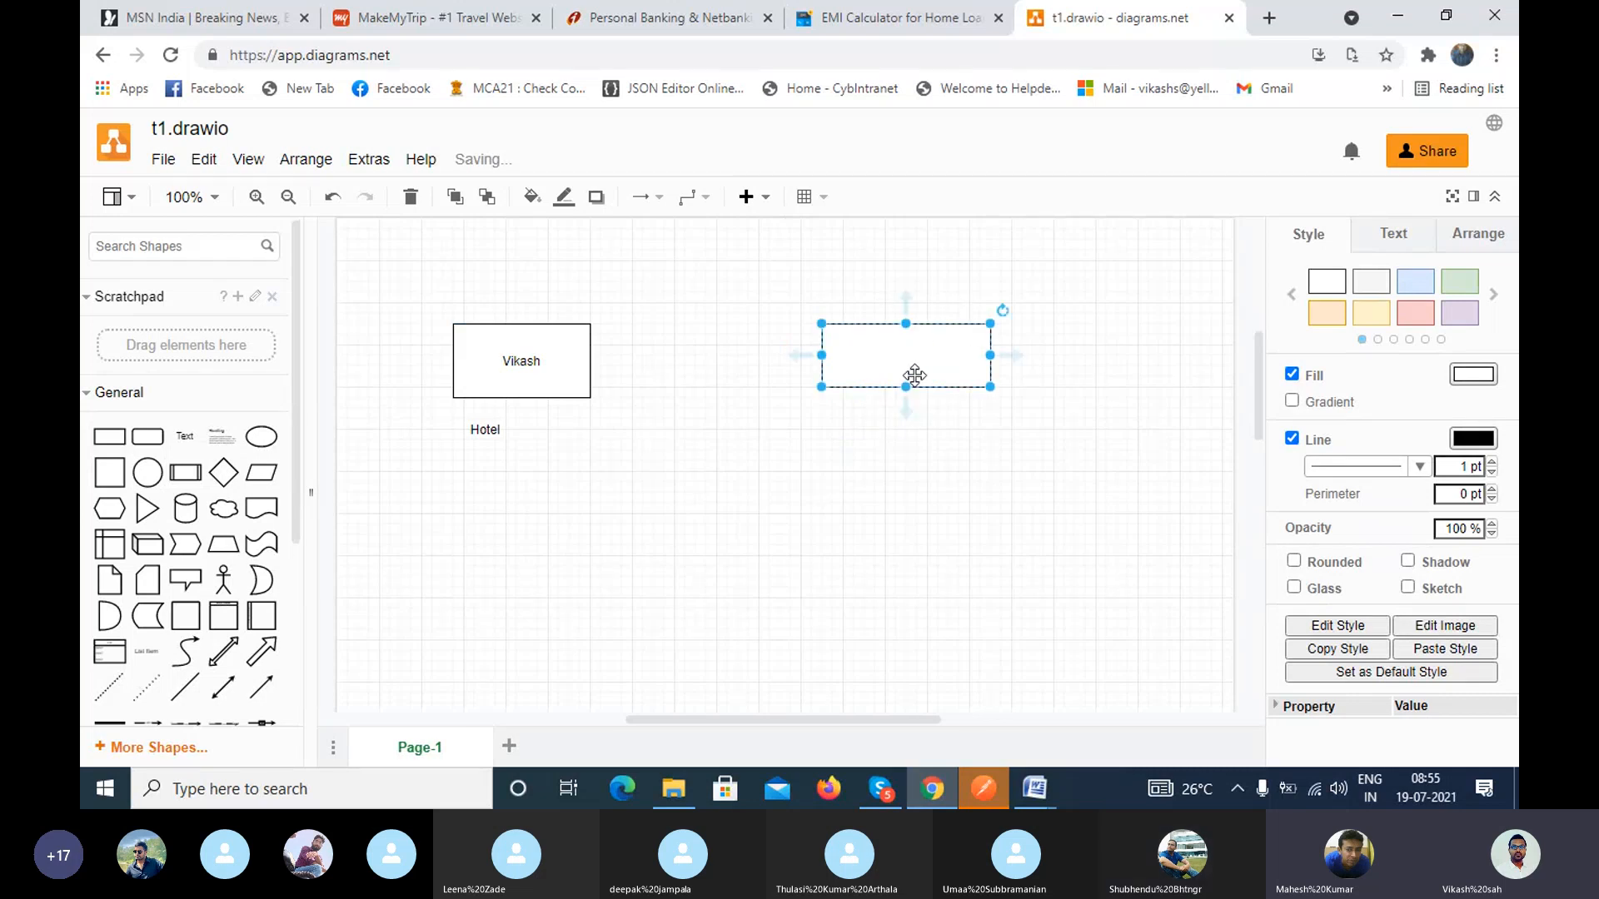
pyautogui.moveTo(906, 387); pyautogui.dragTo(906, 397)
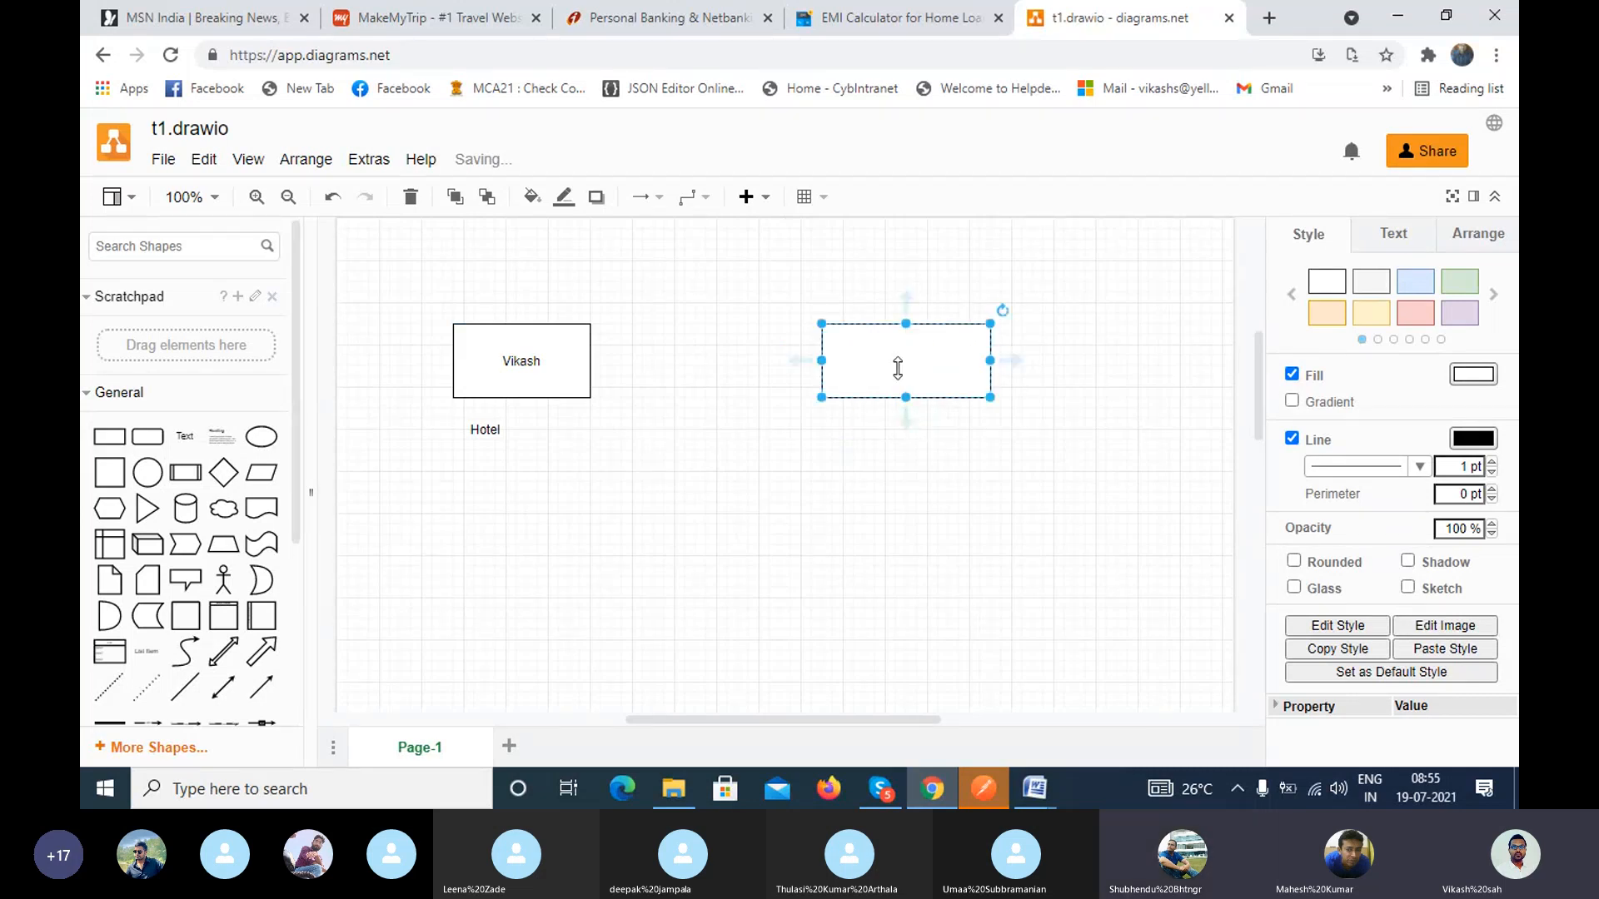
# Step: Add a text element reading "Kitchen" just below the second rectangle
pyautogui.doubleClick(872, 446)
pyautogui.click(872, 448)
pyautogui.write('Kitchen')
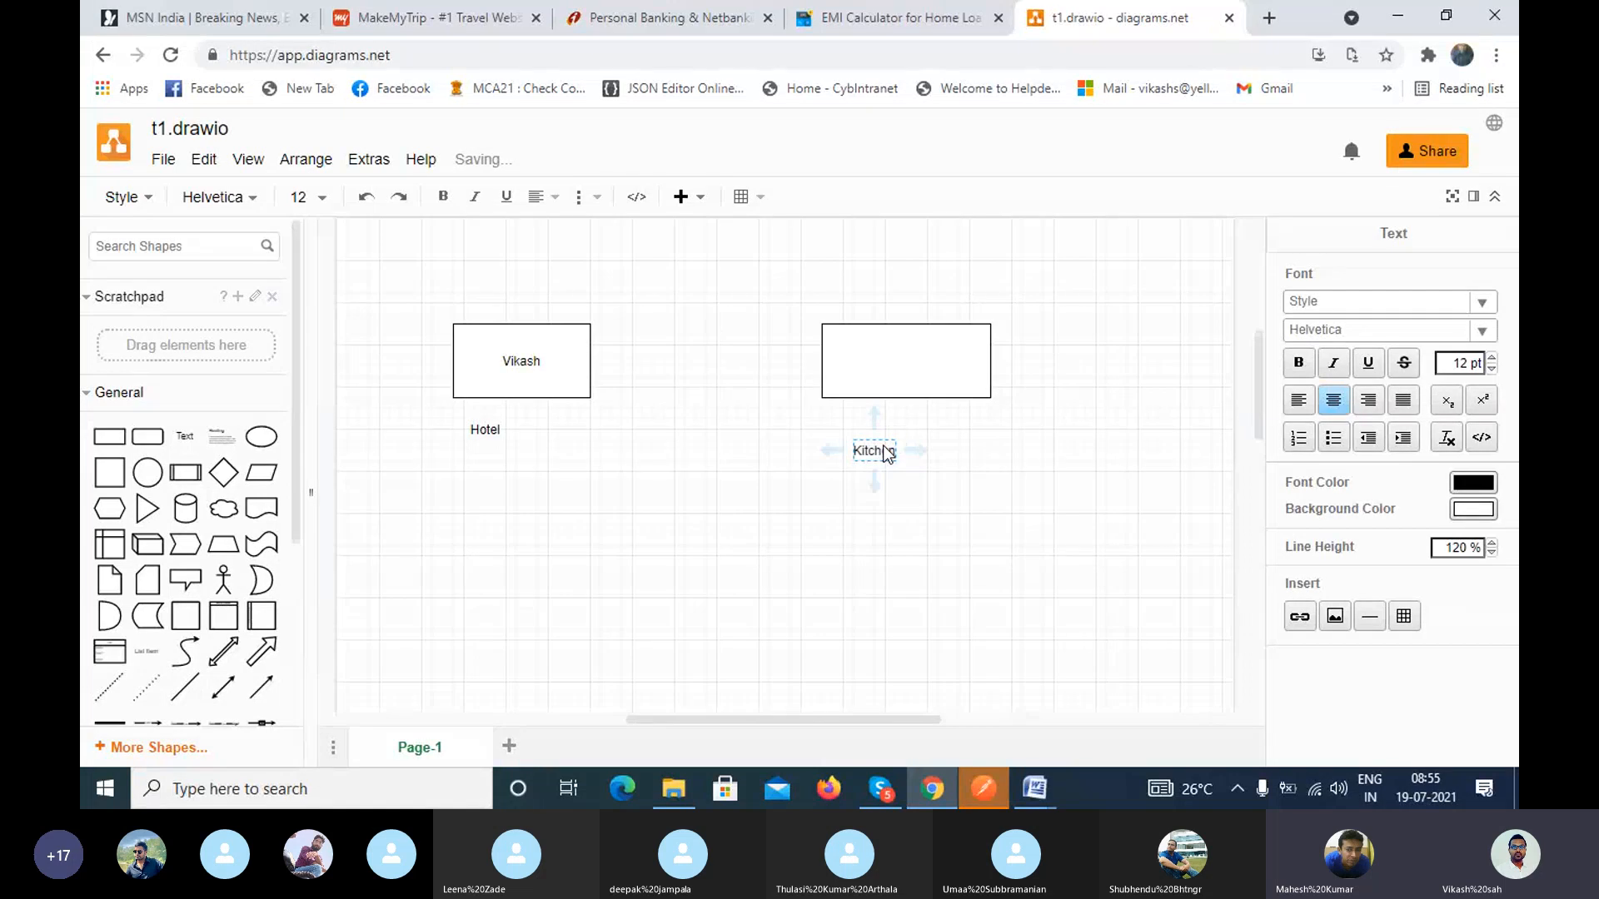
pyautogui.click(964, 433)
# Step: Label the rectangle above the "Kitchen" text "Ceff" and shift it slightly to the right
pyautogui.doubleClick(908, 358)
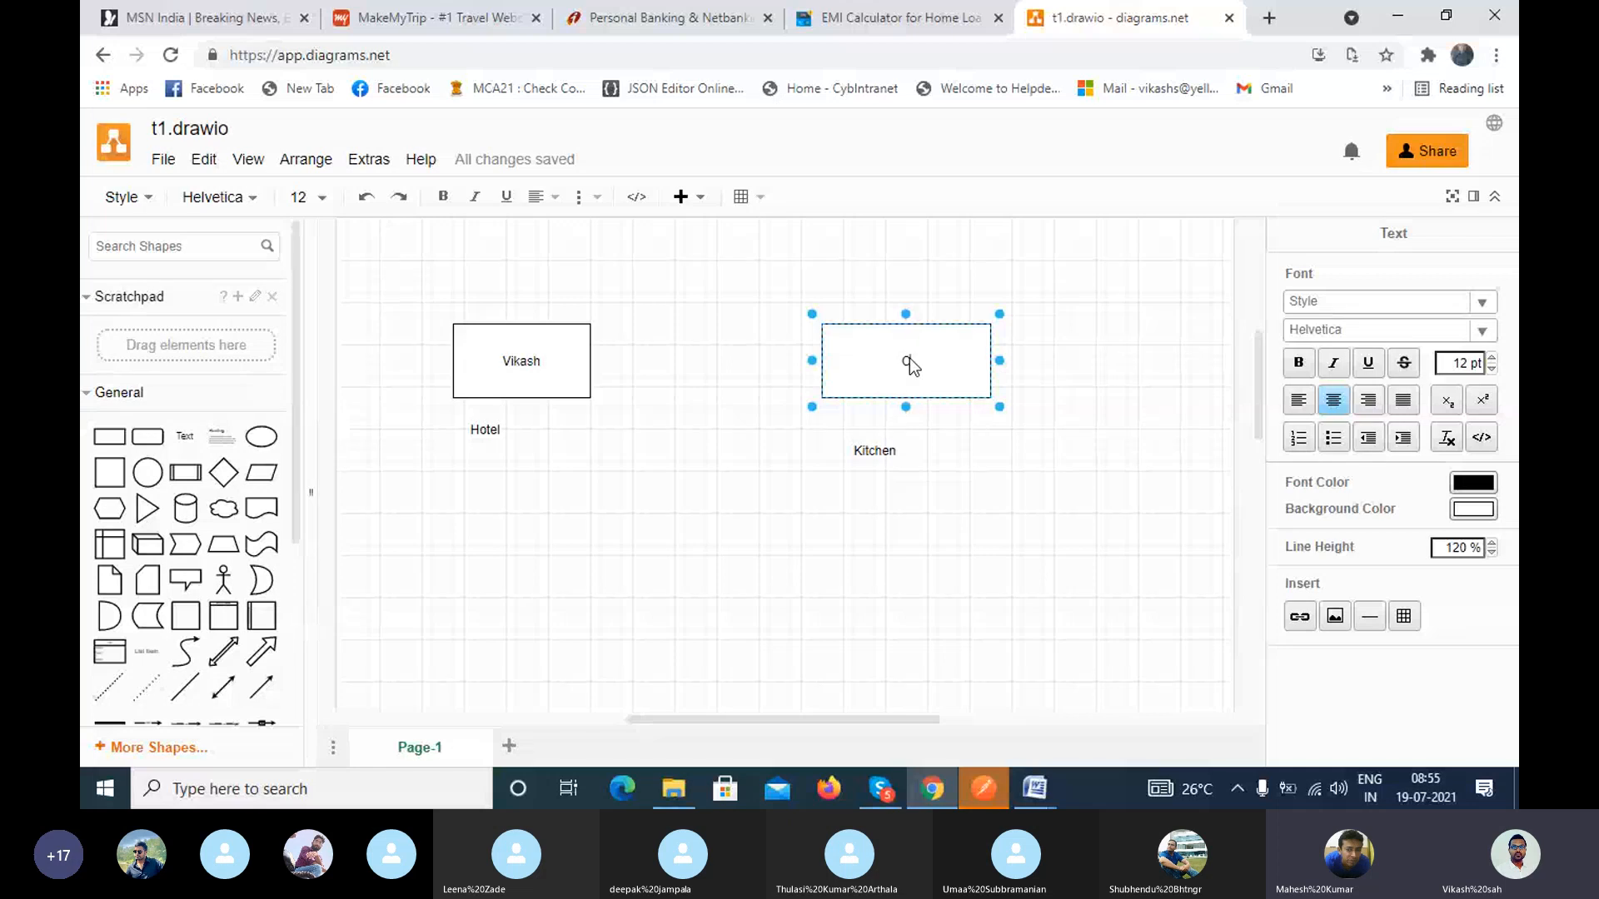
pyautogui.write('Ch')
pyautogui.write('ff')
pyautogui.click(1013, 468)
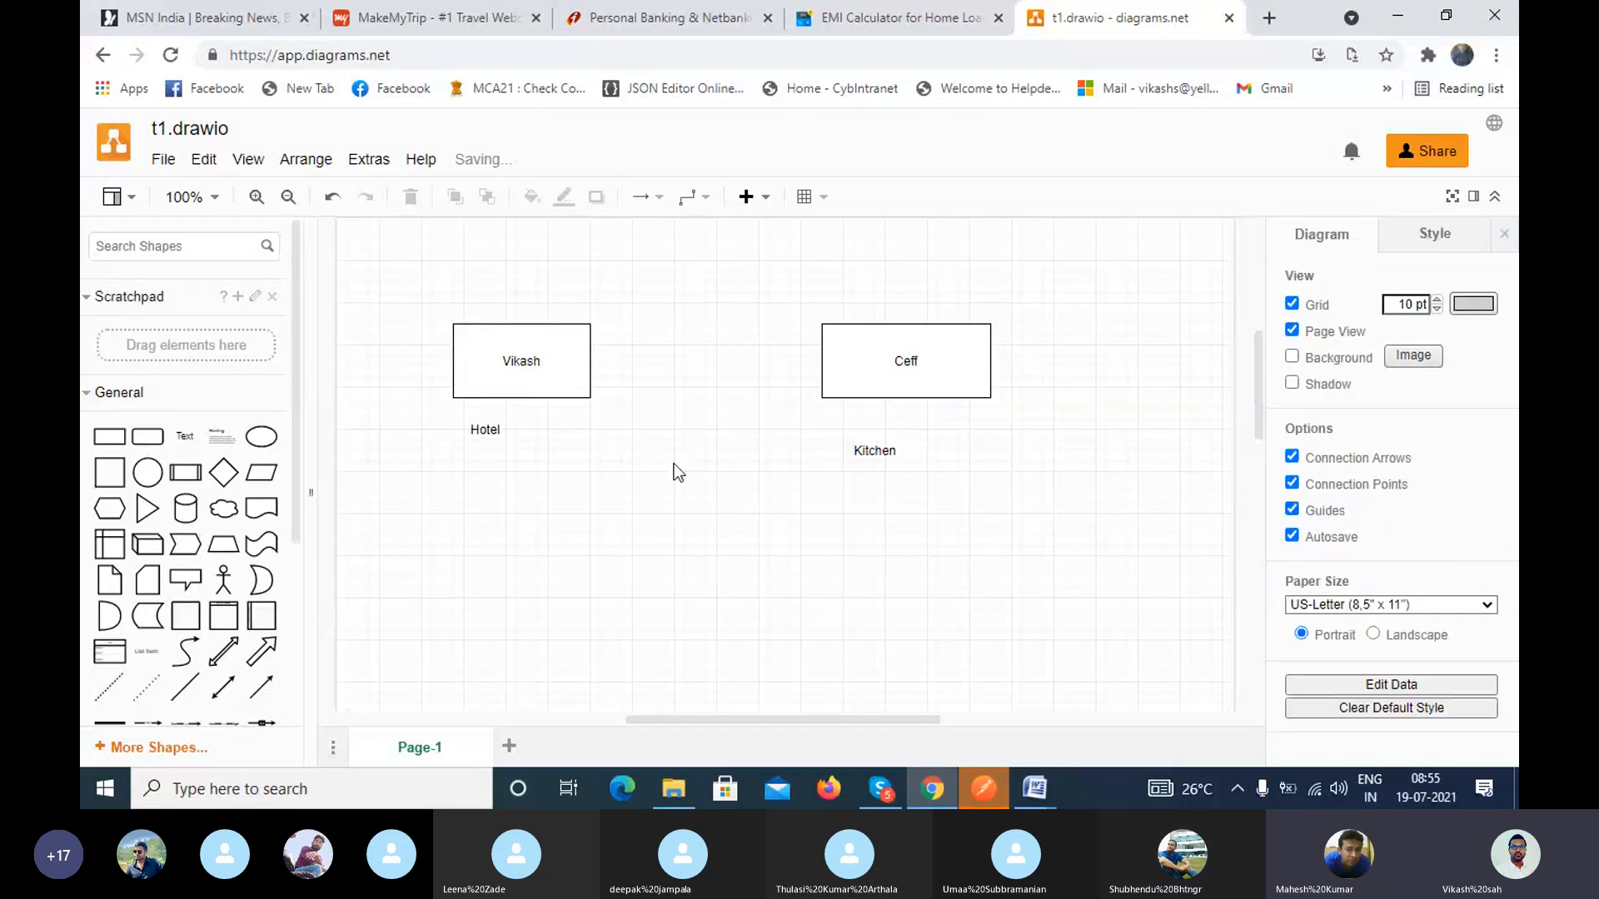
pyautogui.moveTo(908, 350); pyautogui.dragTo(947, 353)
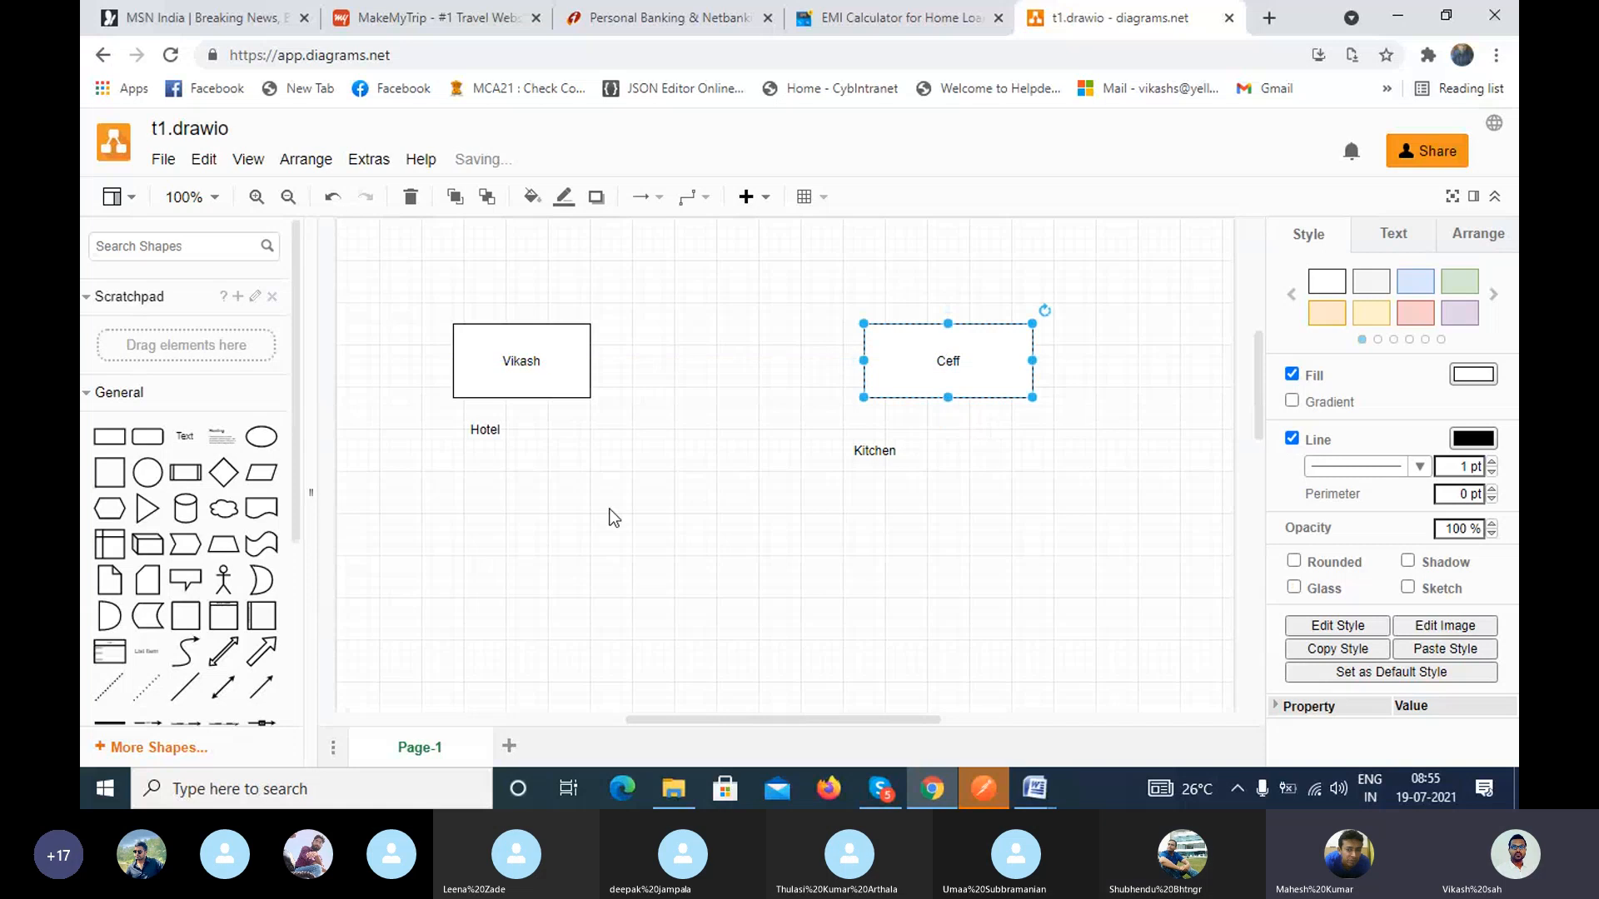
pyautogui.click(588, 520)
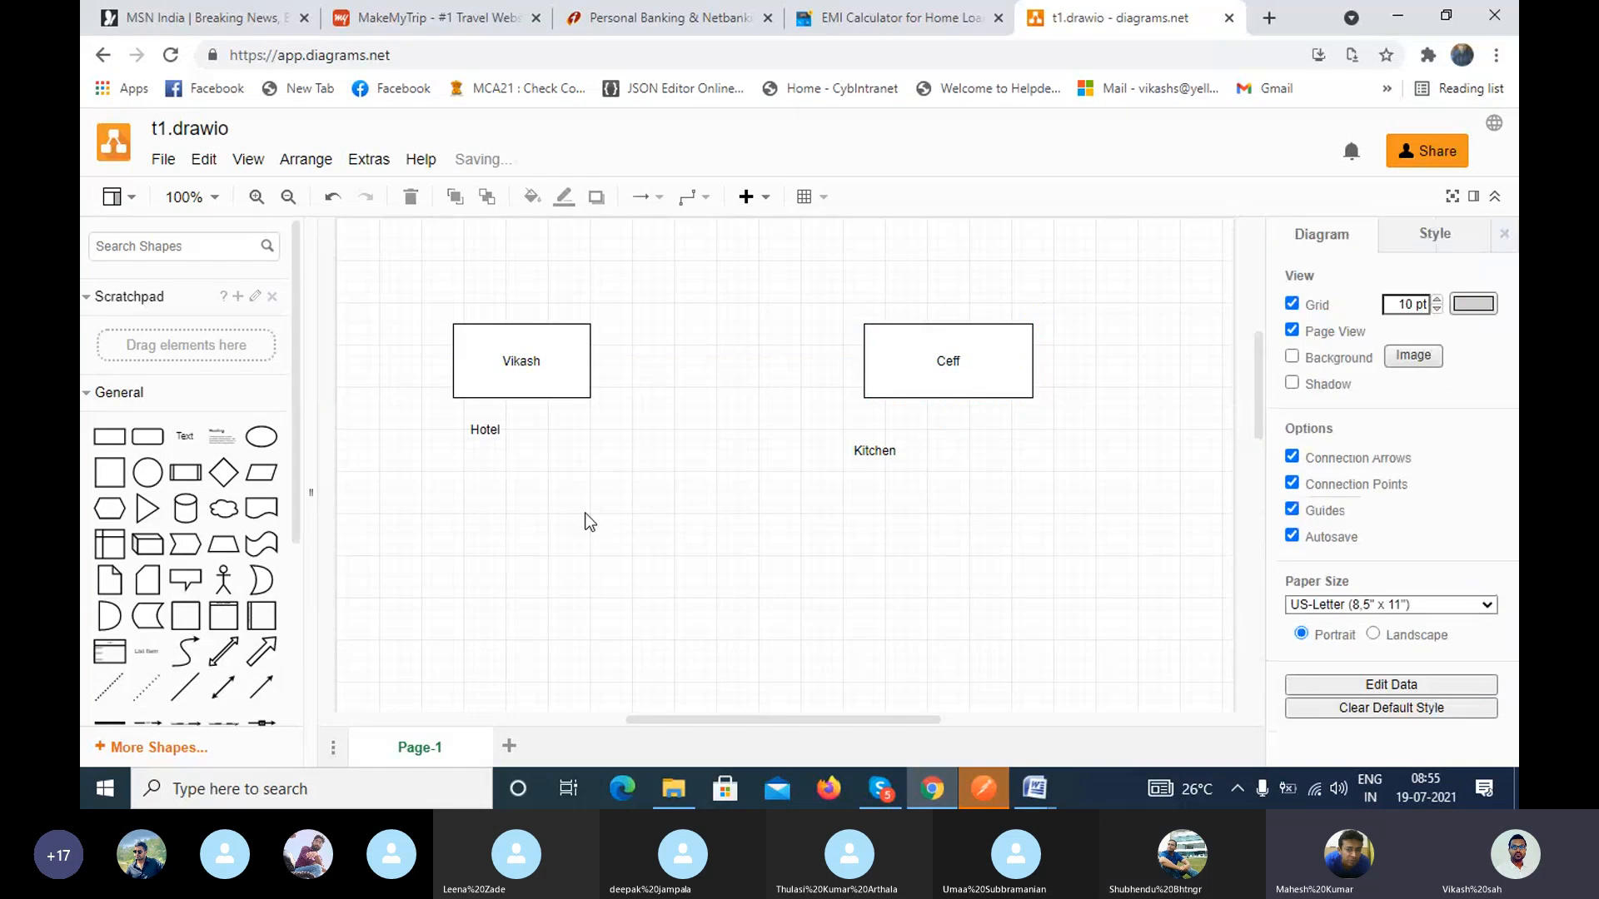
# Step: Add a directional connector from the right edge of the Hotel rectangle to the left edge of the Kitchen rectangle
pyautogui.click(261, 687)
pyautogui.moveTo(758, 493); pyautogui.dragTo(591, 350)
pyautogui.moveTo(811, 439); pyautogui.dragTo(863, 350)
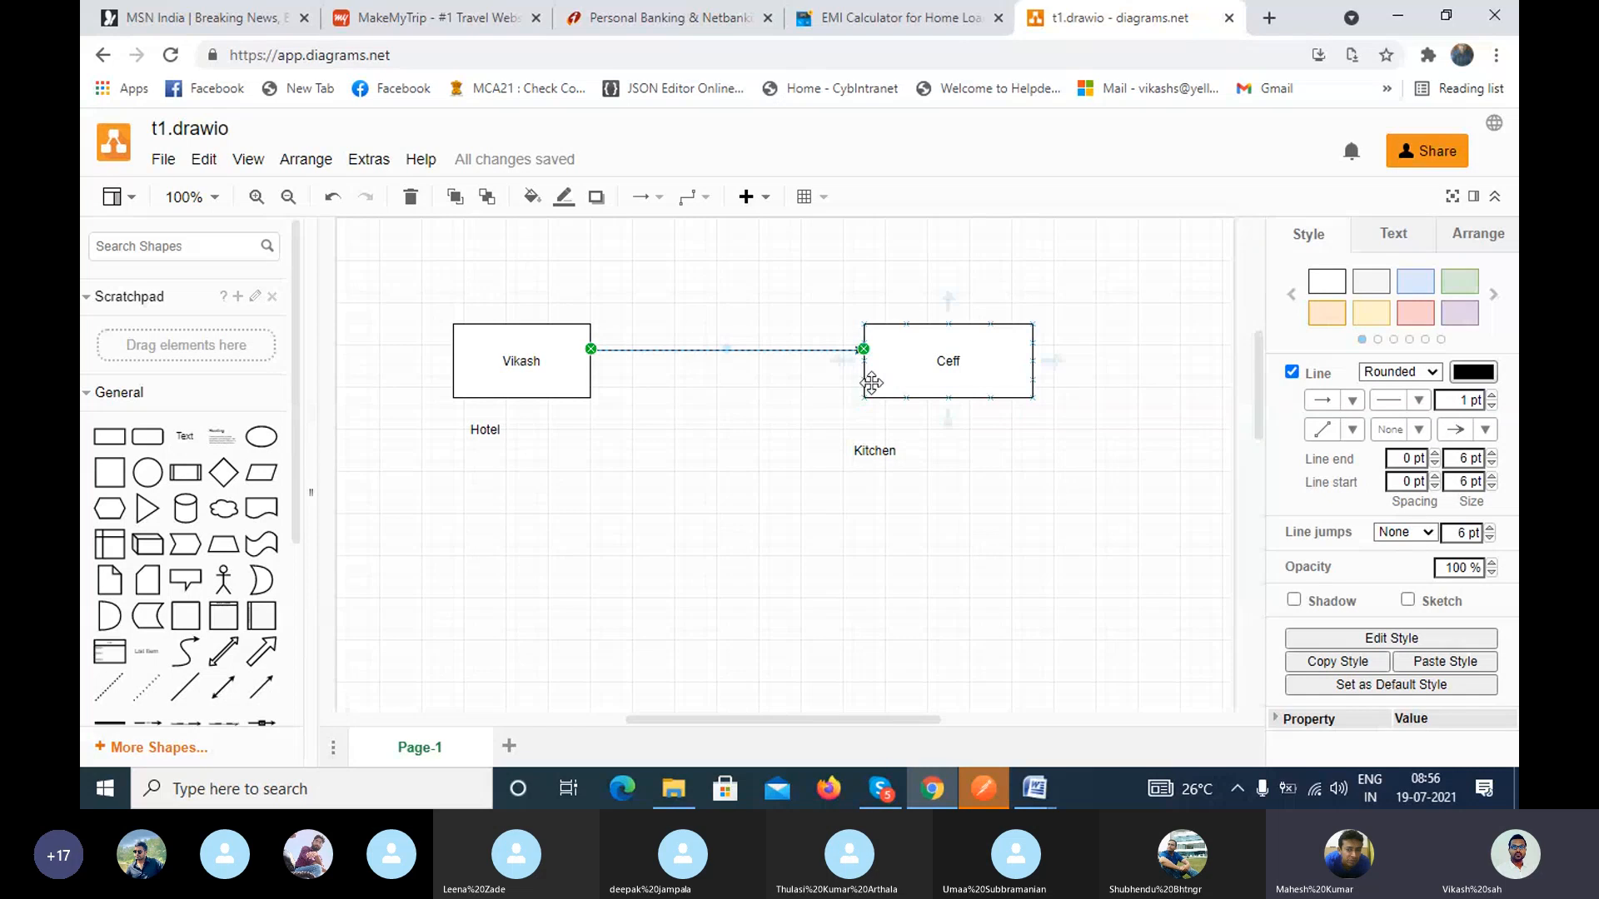
# Step: Add a second directional connector below the first, pointing from the Kitchen rectangle back to the Hotel rectangle
pyautogui.click(261, 688)
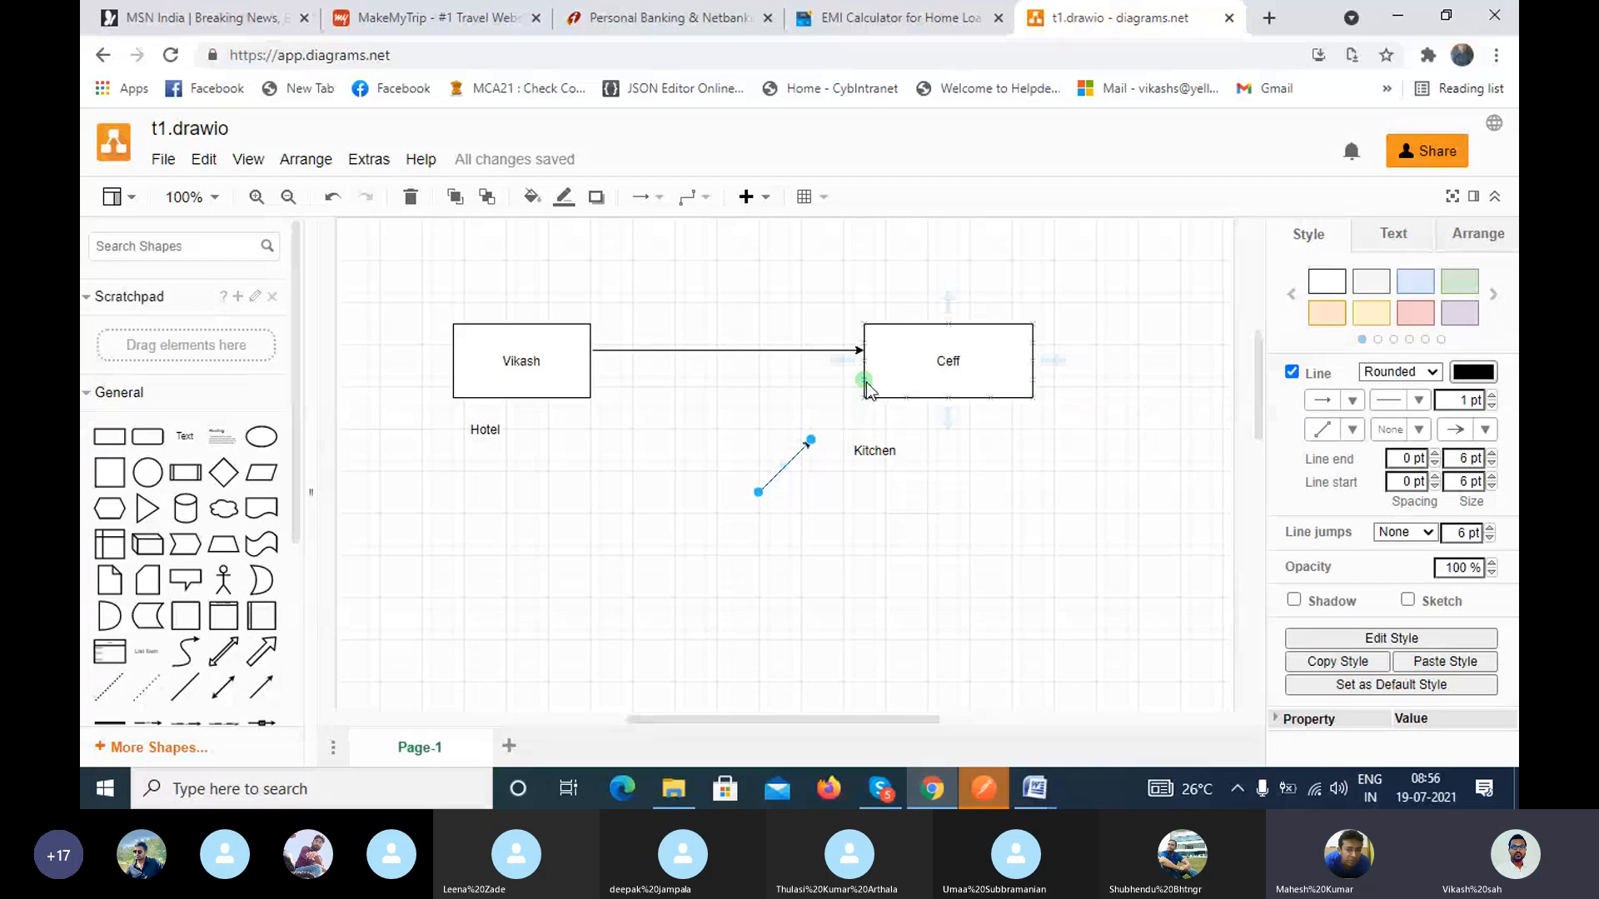
pyautogui.moveTo(812, 441); pyautogui.dragTo(589, 379)
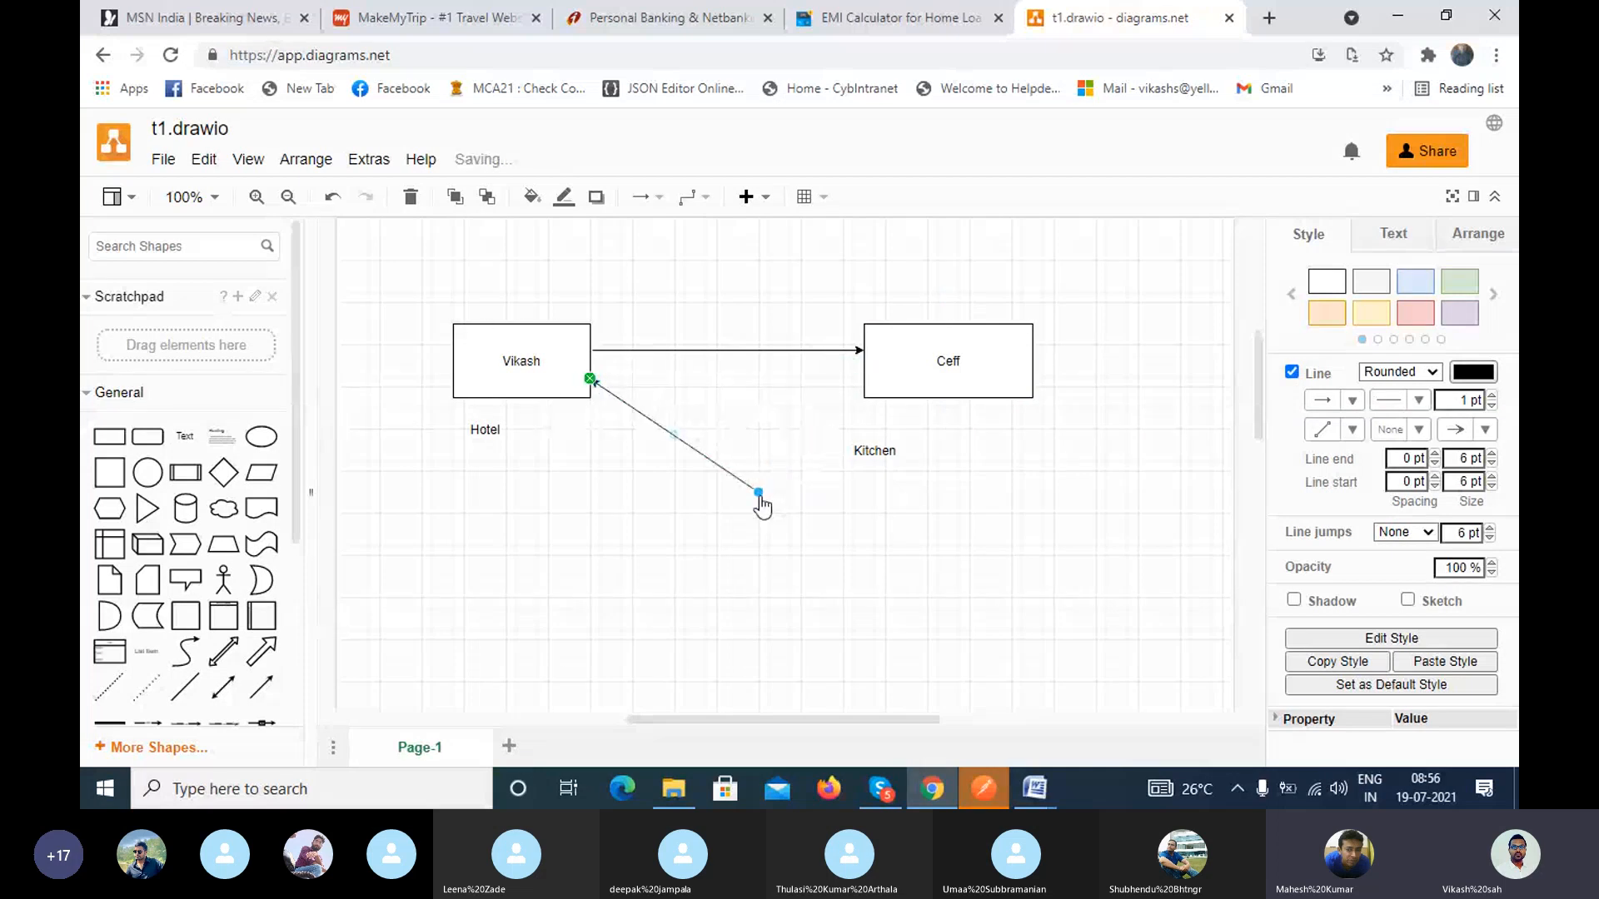
pyautogui.moveTo(760, 498); pyautogui.dragTo(858, 385)
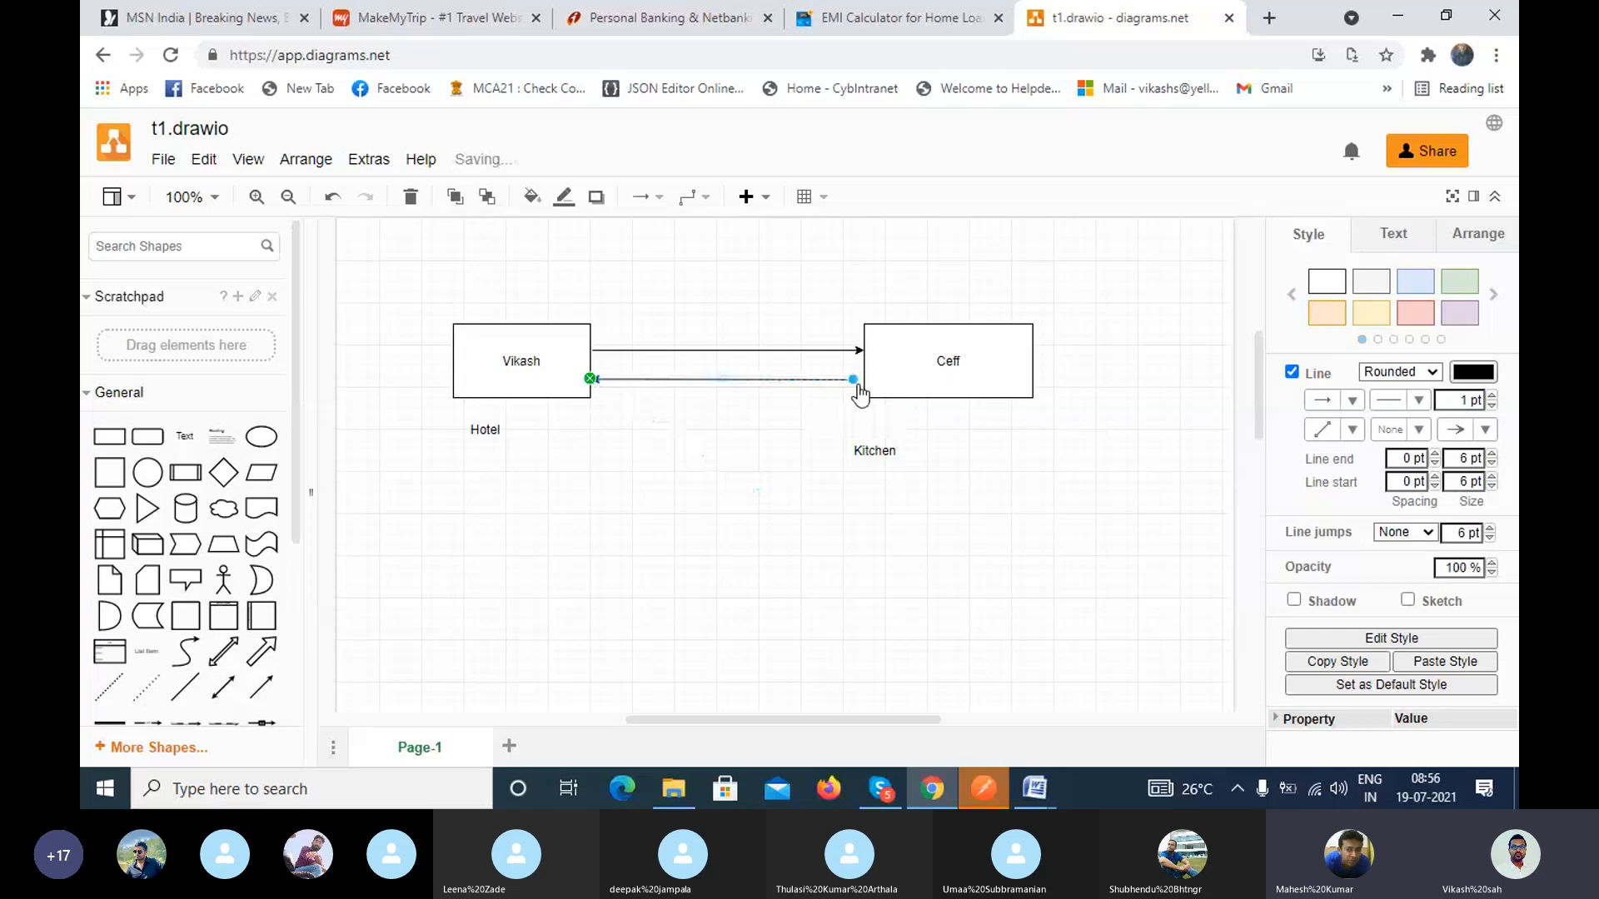
pyautogui.click(781, 493)
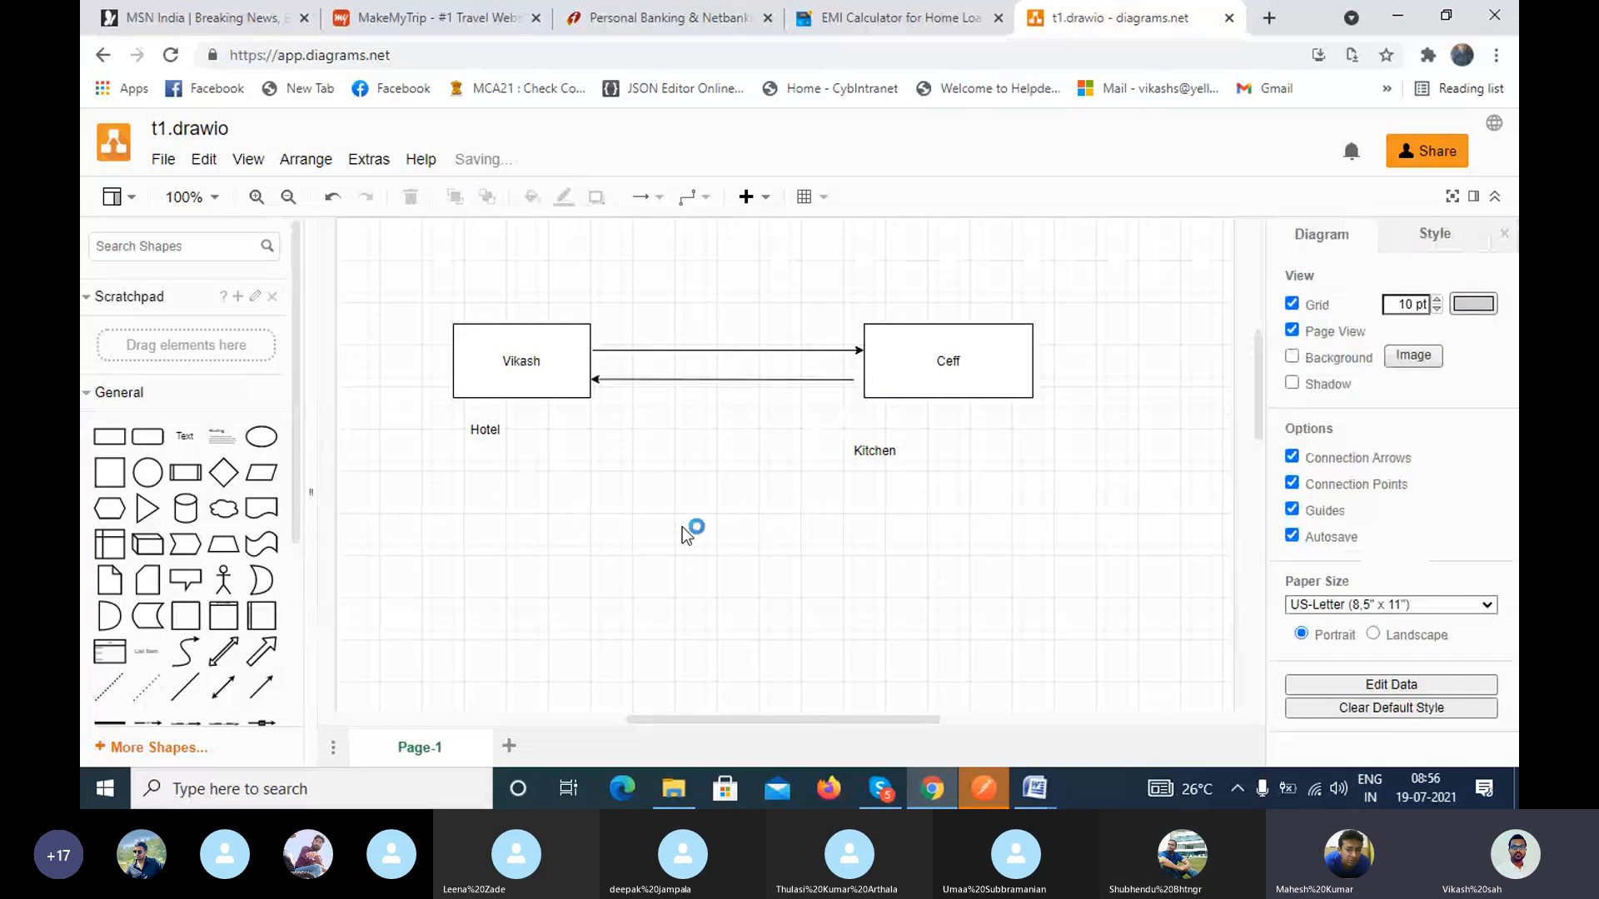
# Step: Correct the Kitchen rectangle's label to "Chef"
pyautogui.doubleClick(956, 367)
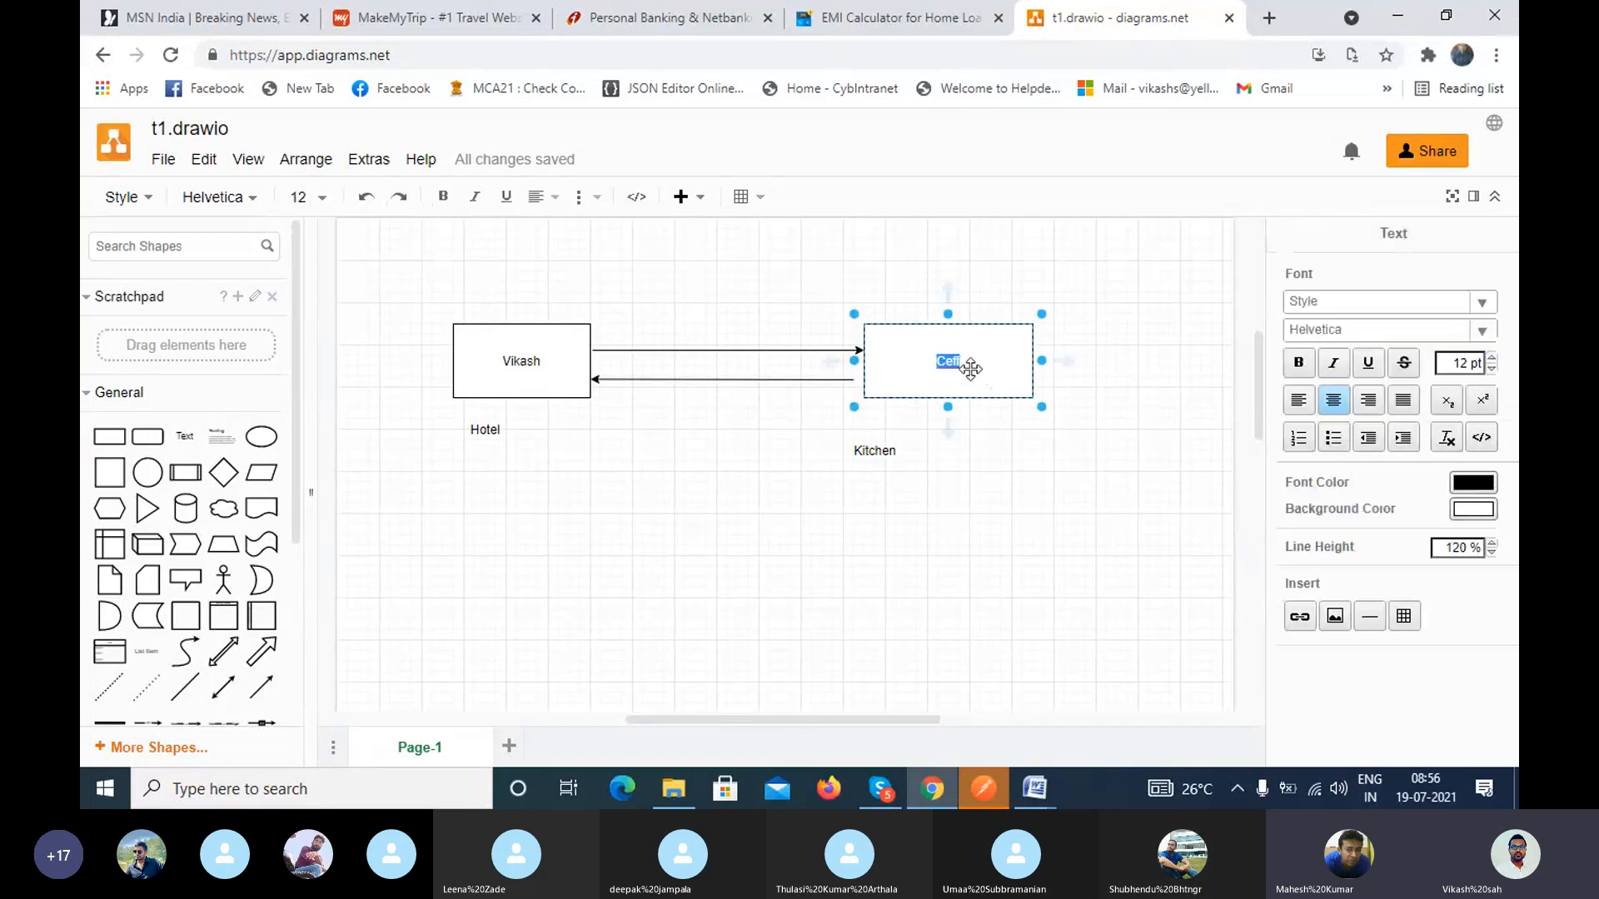
pyautogui.click(954, 366)
pyautogui.press('BackSpace')
pyautogui.press('BackSpace')
pyautogui.write('hff')
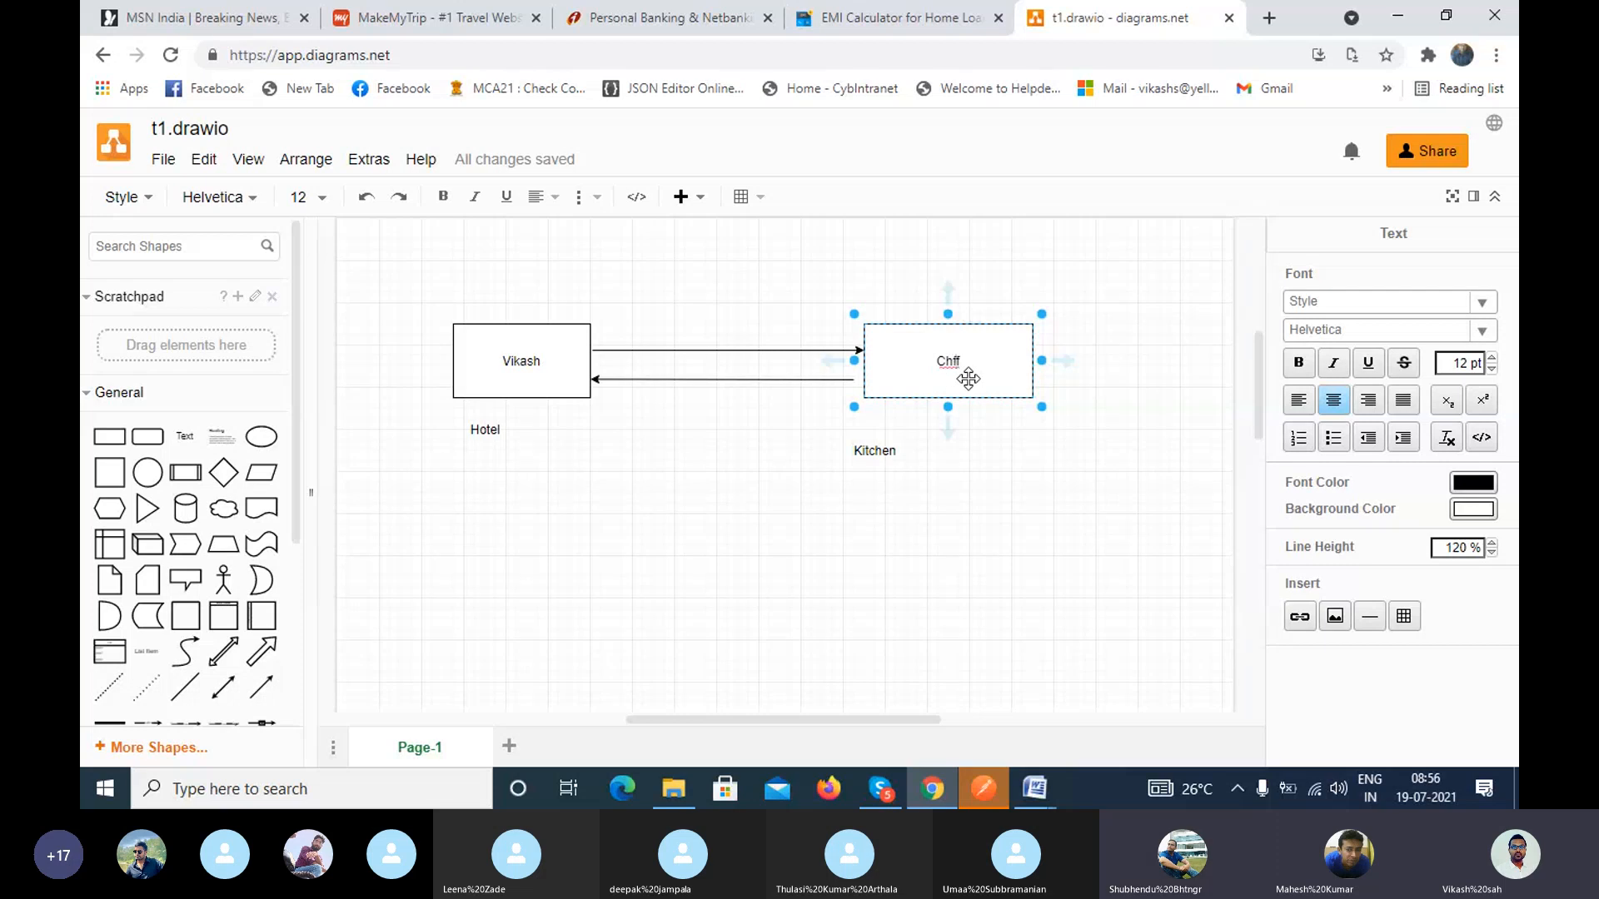
pyautogui.press('BackSpace')
pyautogui.write('e')
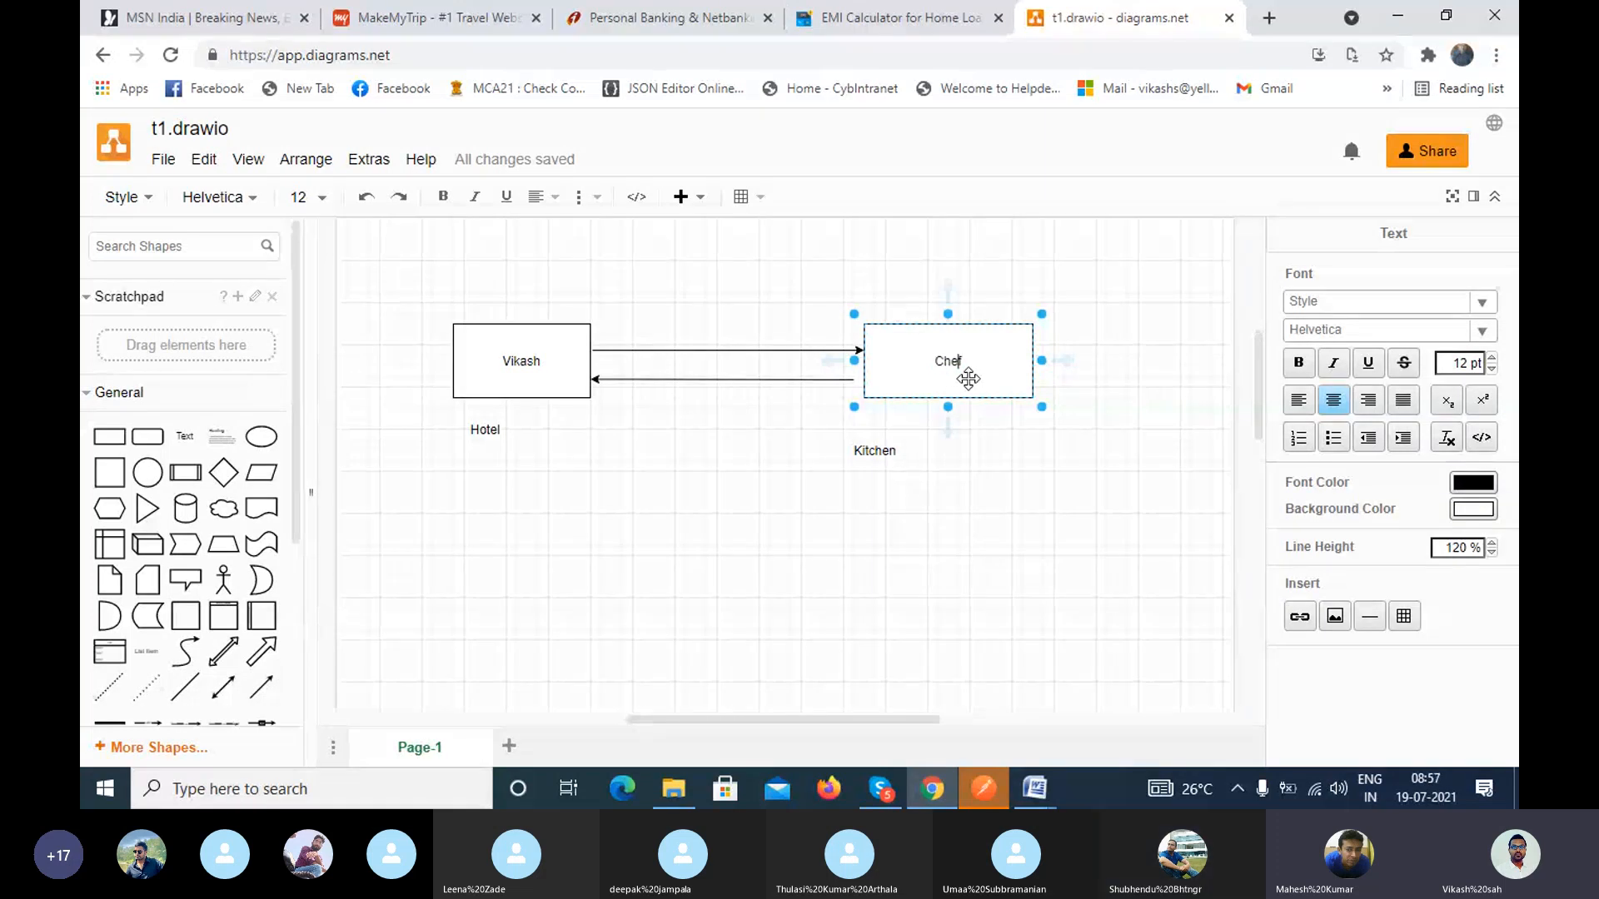
pyautogui.click(988, 503)
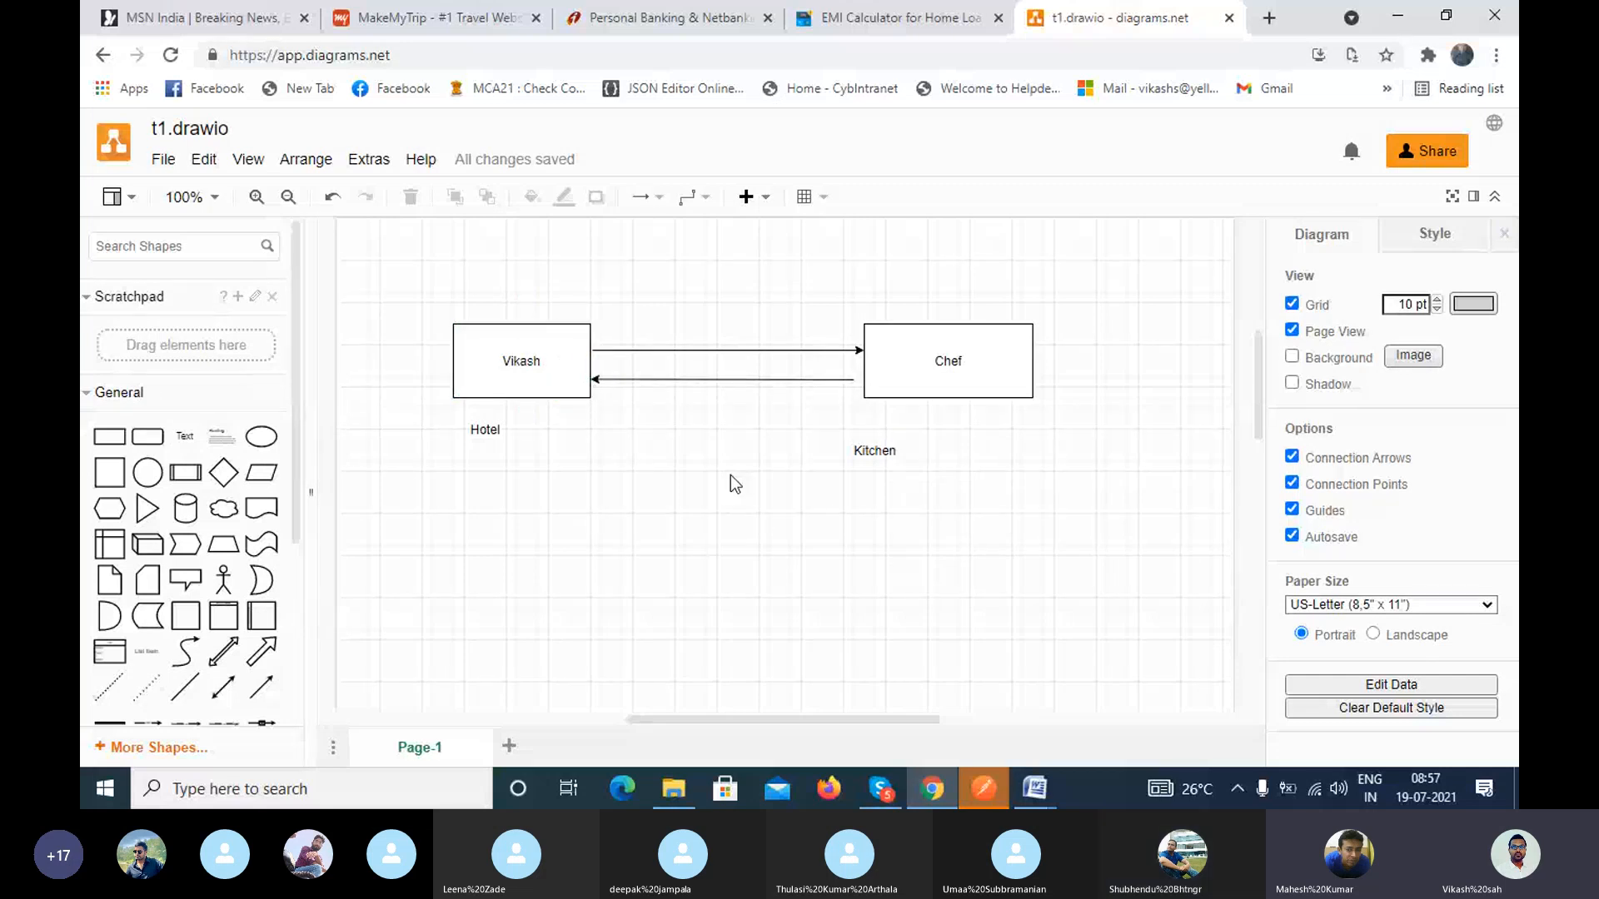
# Step: Switch to the Skype call, open its participant list and mute two participants whose microphones are on
pyautogui.click(880, 788)
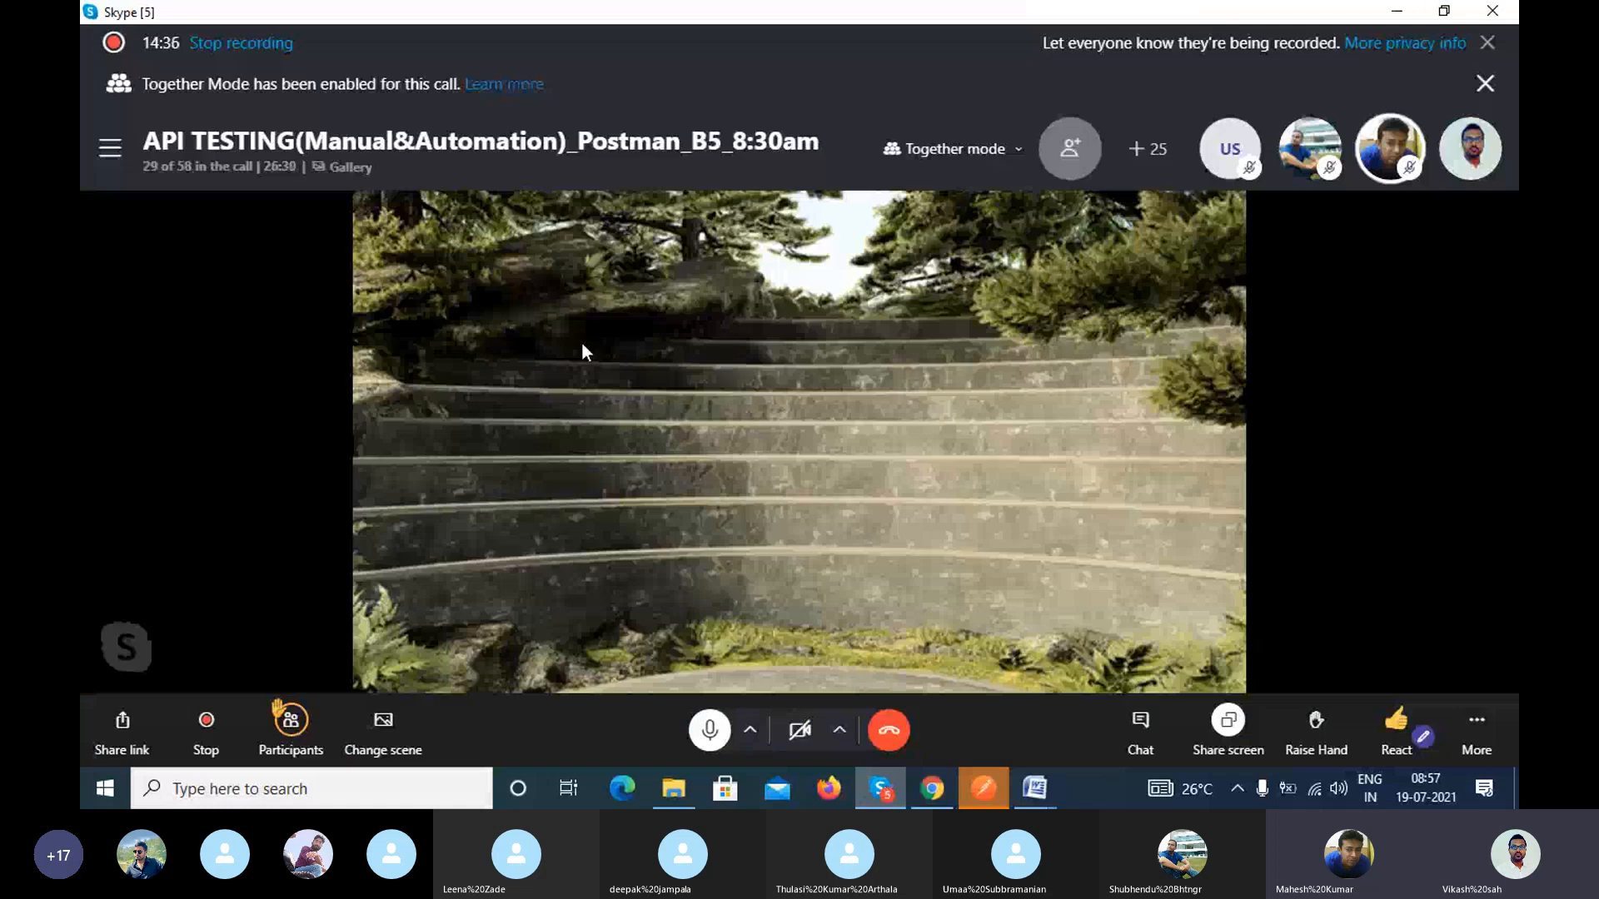
pyautogui.click(187, 164)
pyautogui.scroll(-2, 882, 438)
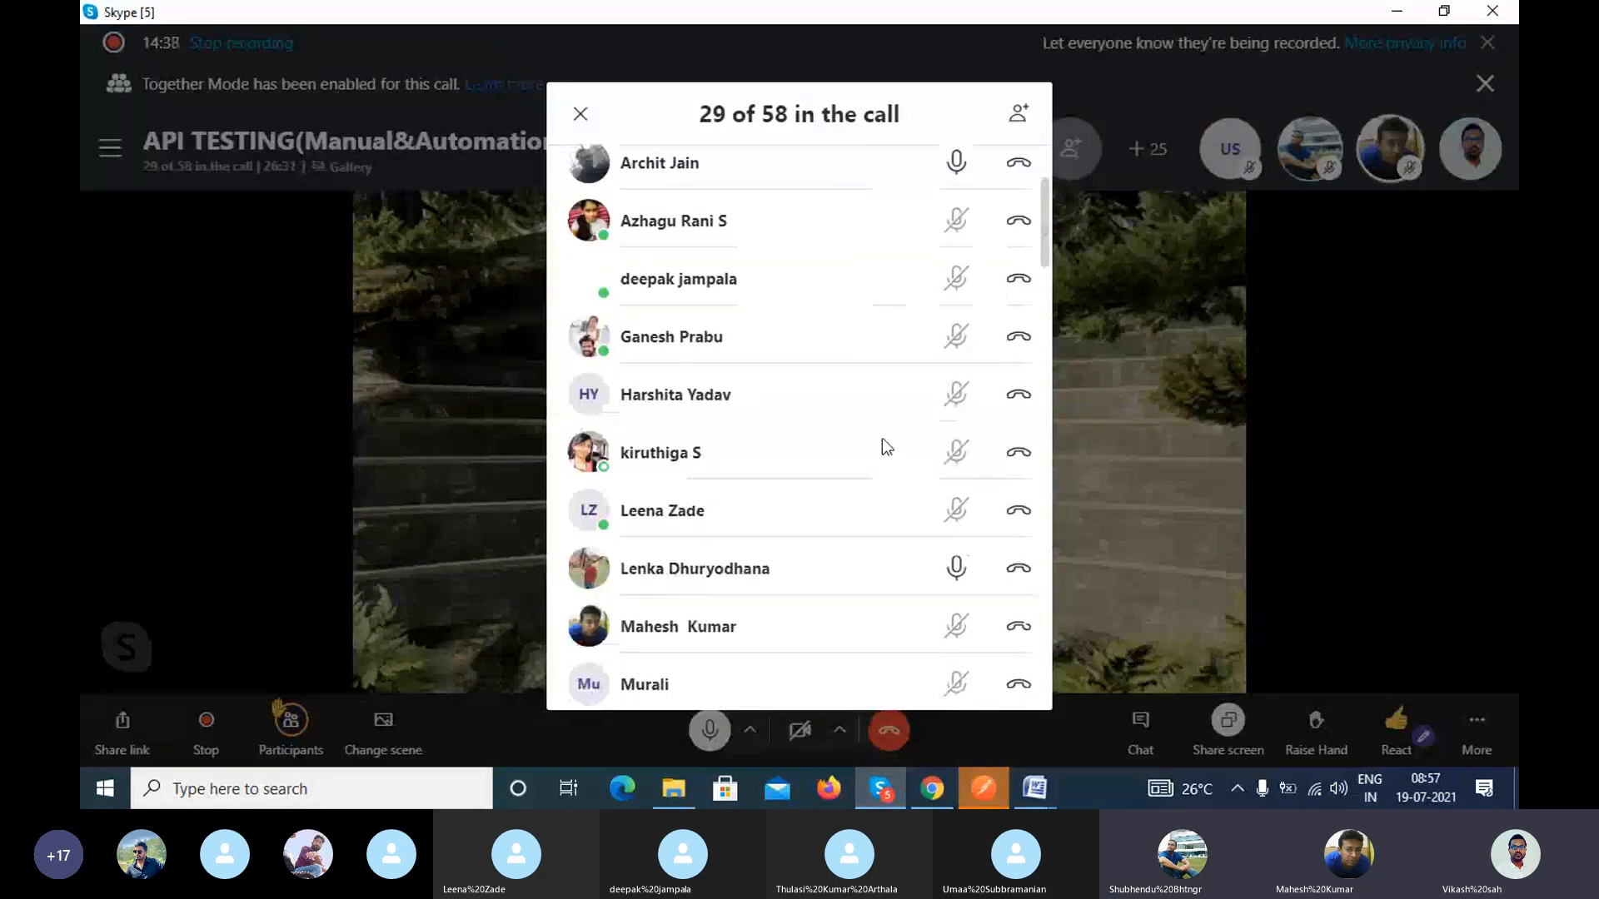
pyautogui.scroll(2, 882, 438)
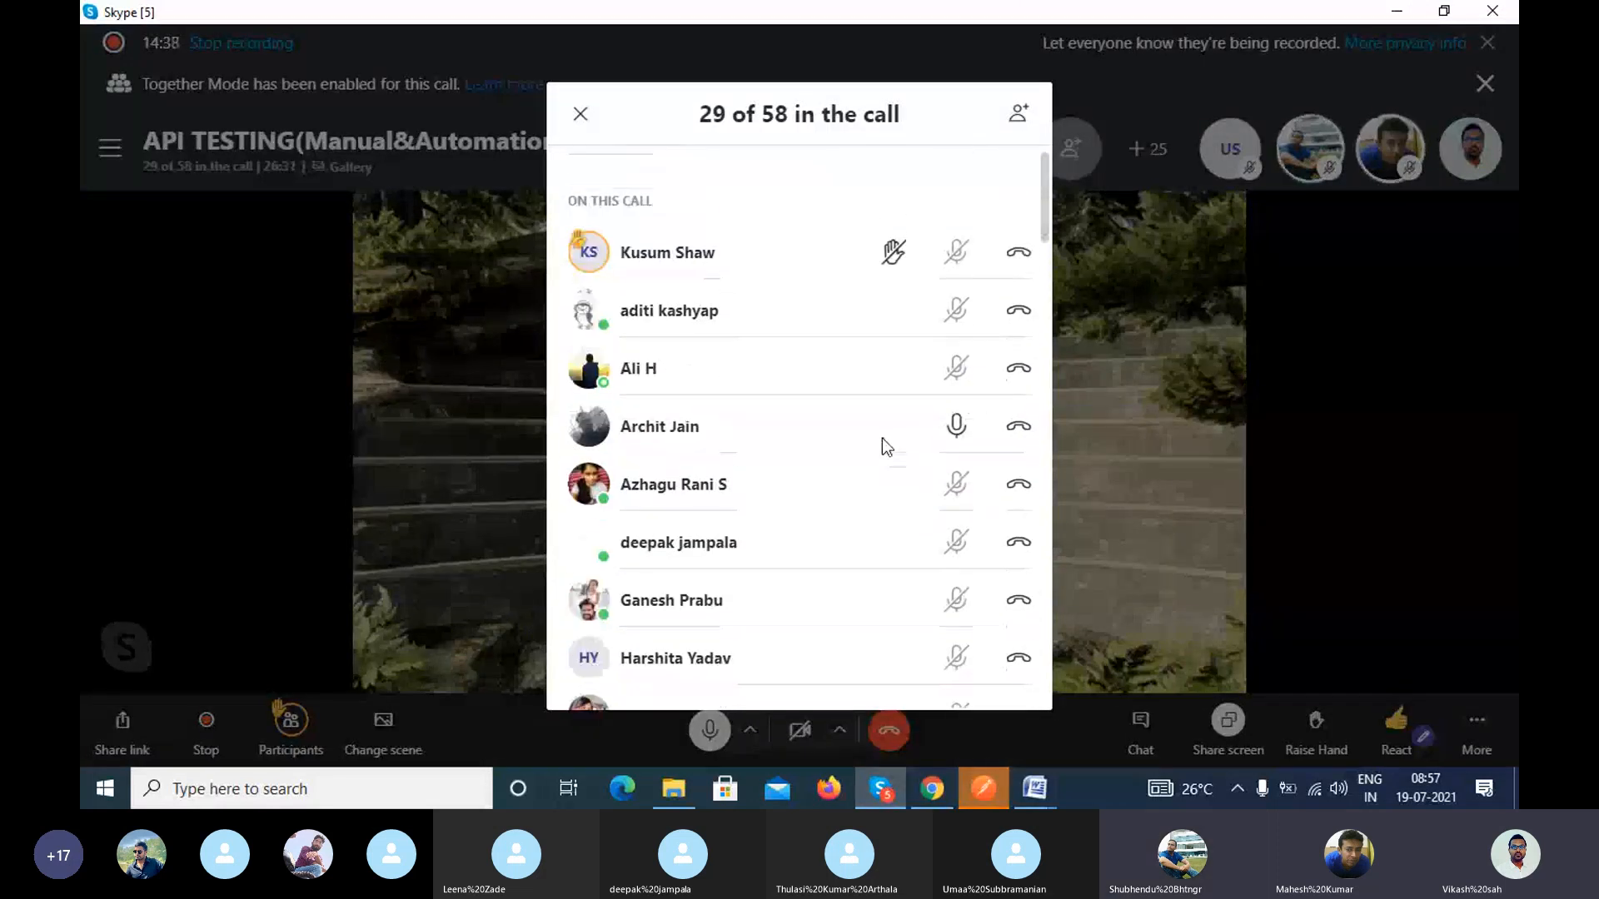
pyautogui.click(958, 428)
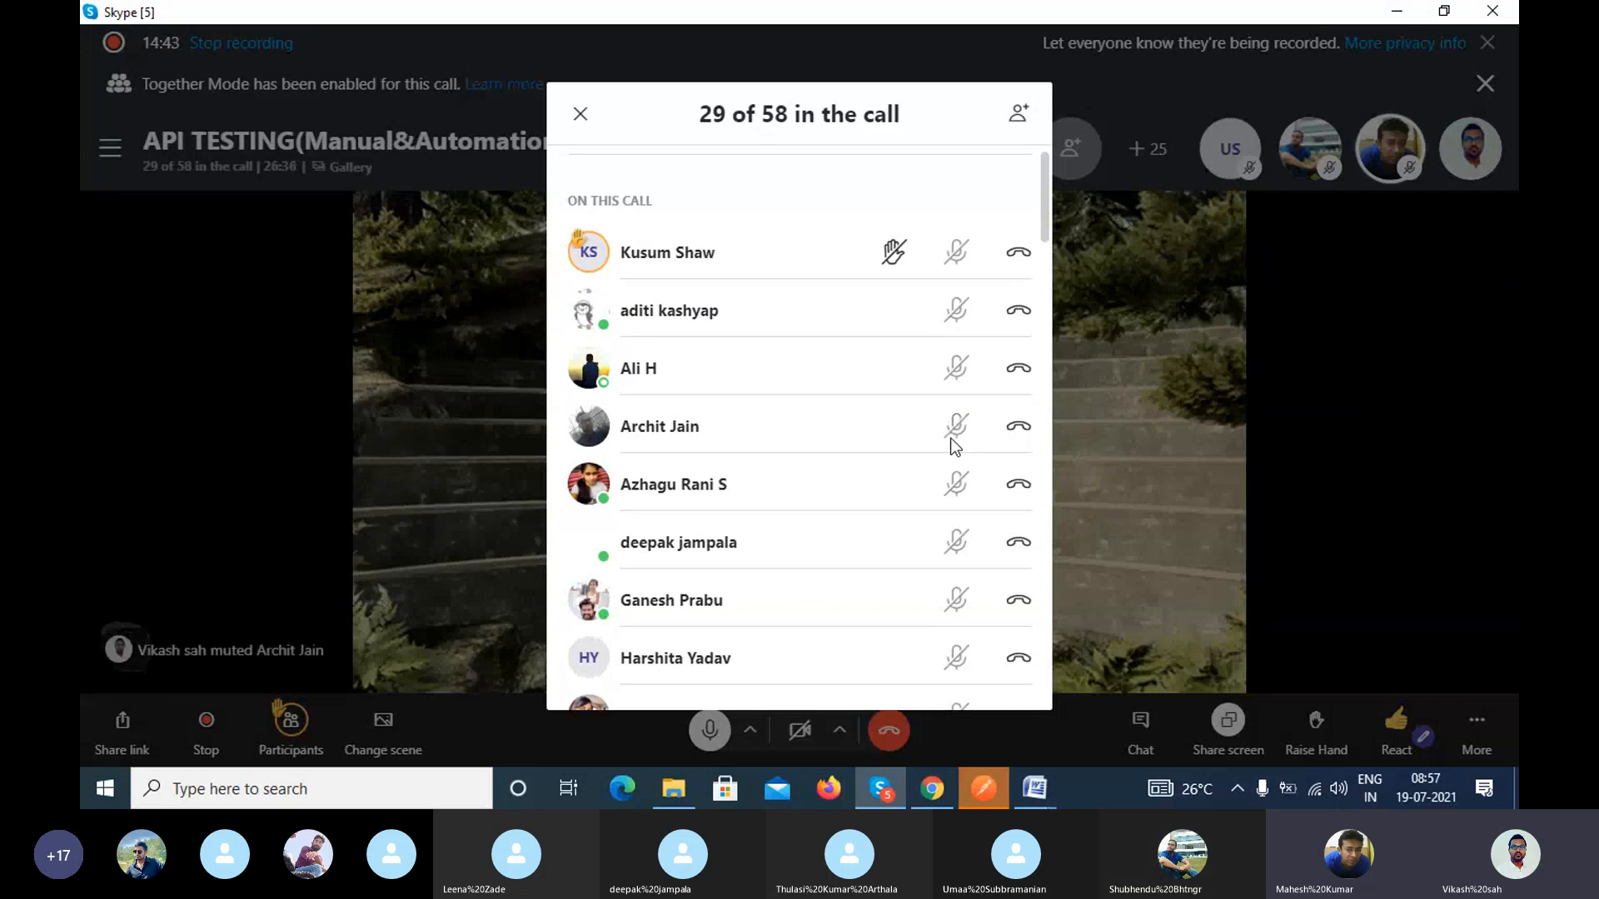
pyautogui.scroll(-8, 955, 447)
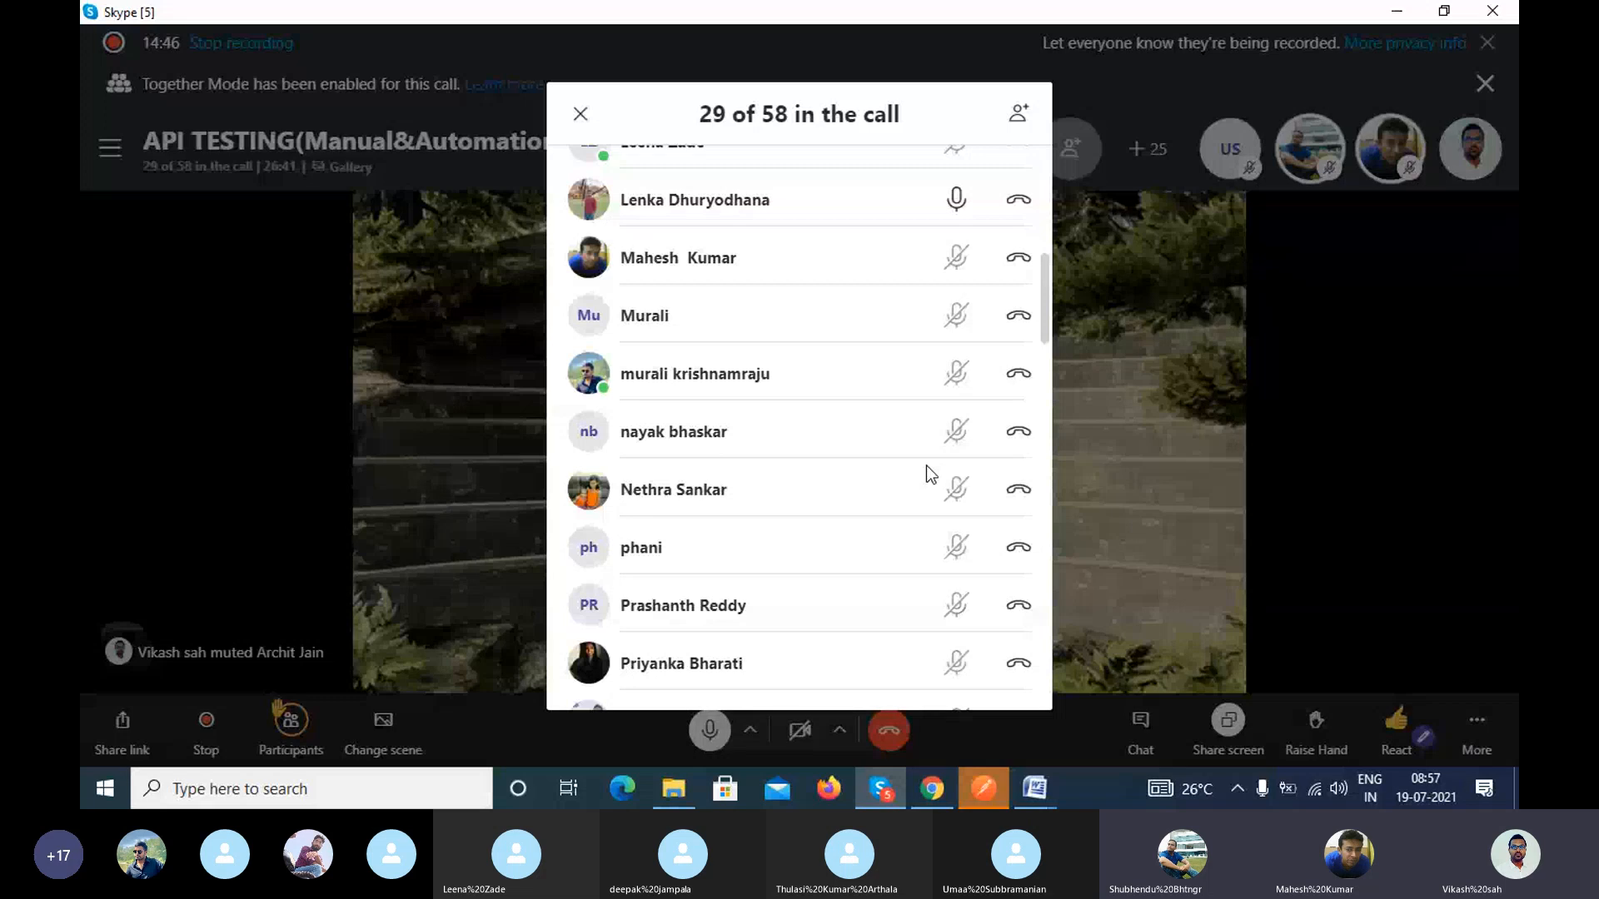
pyautogui.scroll(-7, 926, 467)
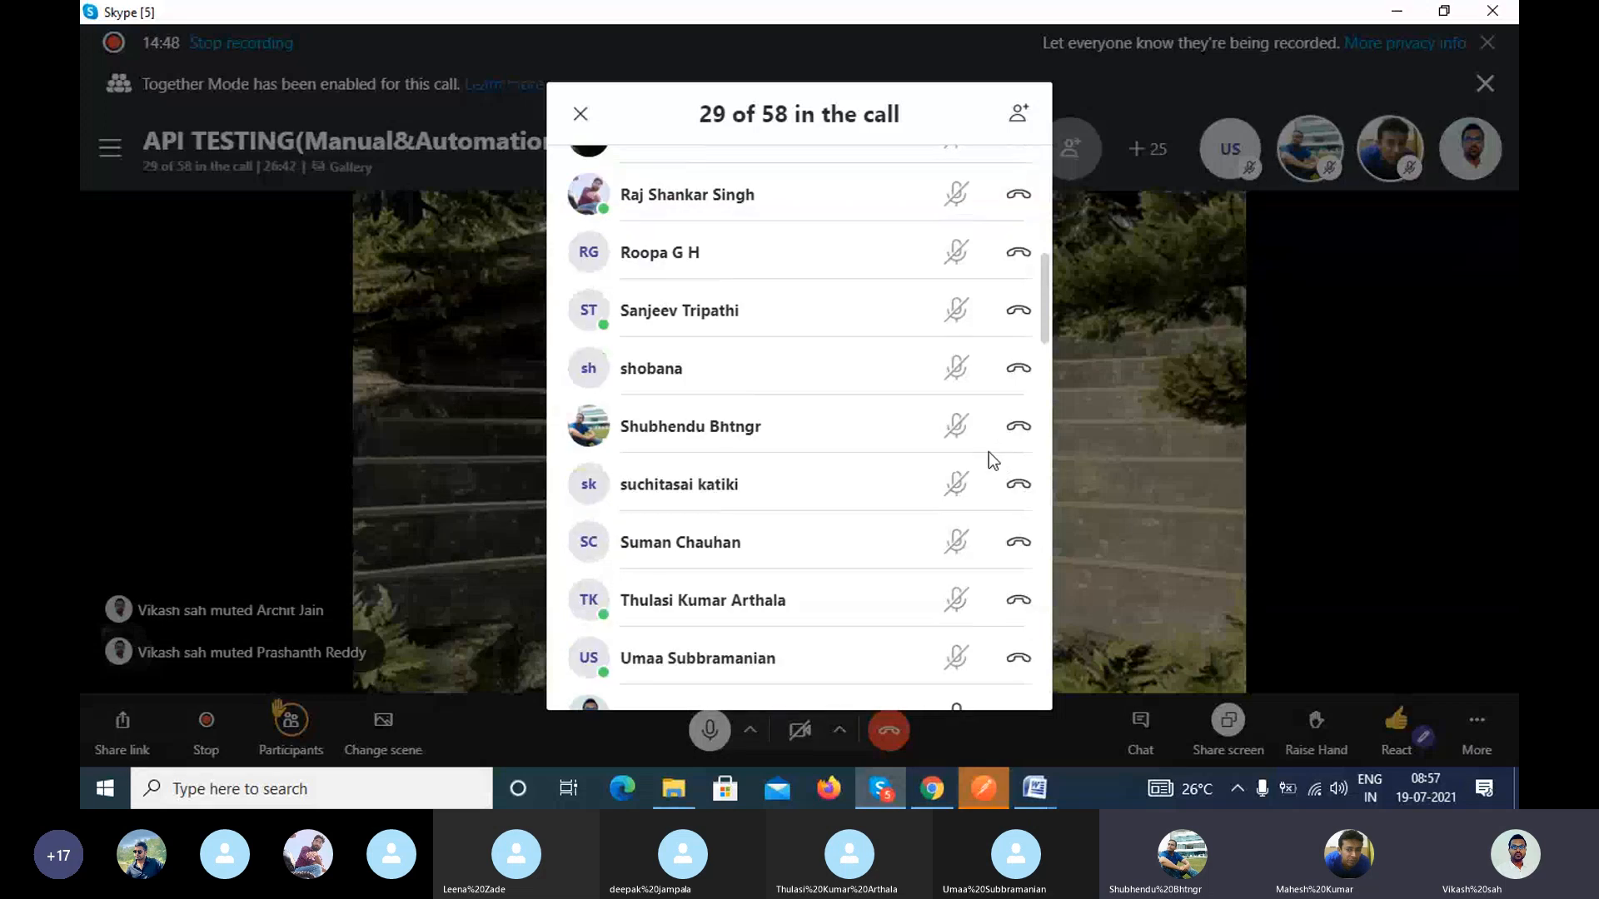
# Step: Ring the first three members listed as not on the call
pyautogui.scroll(-10, 988, 483)
pyautogui.scroll(-9, 987, 520)
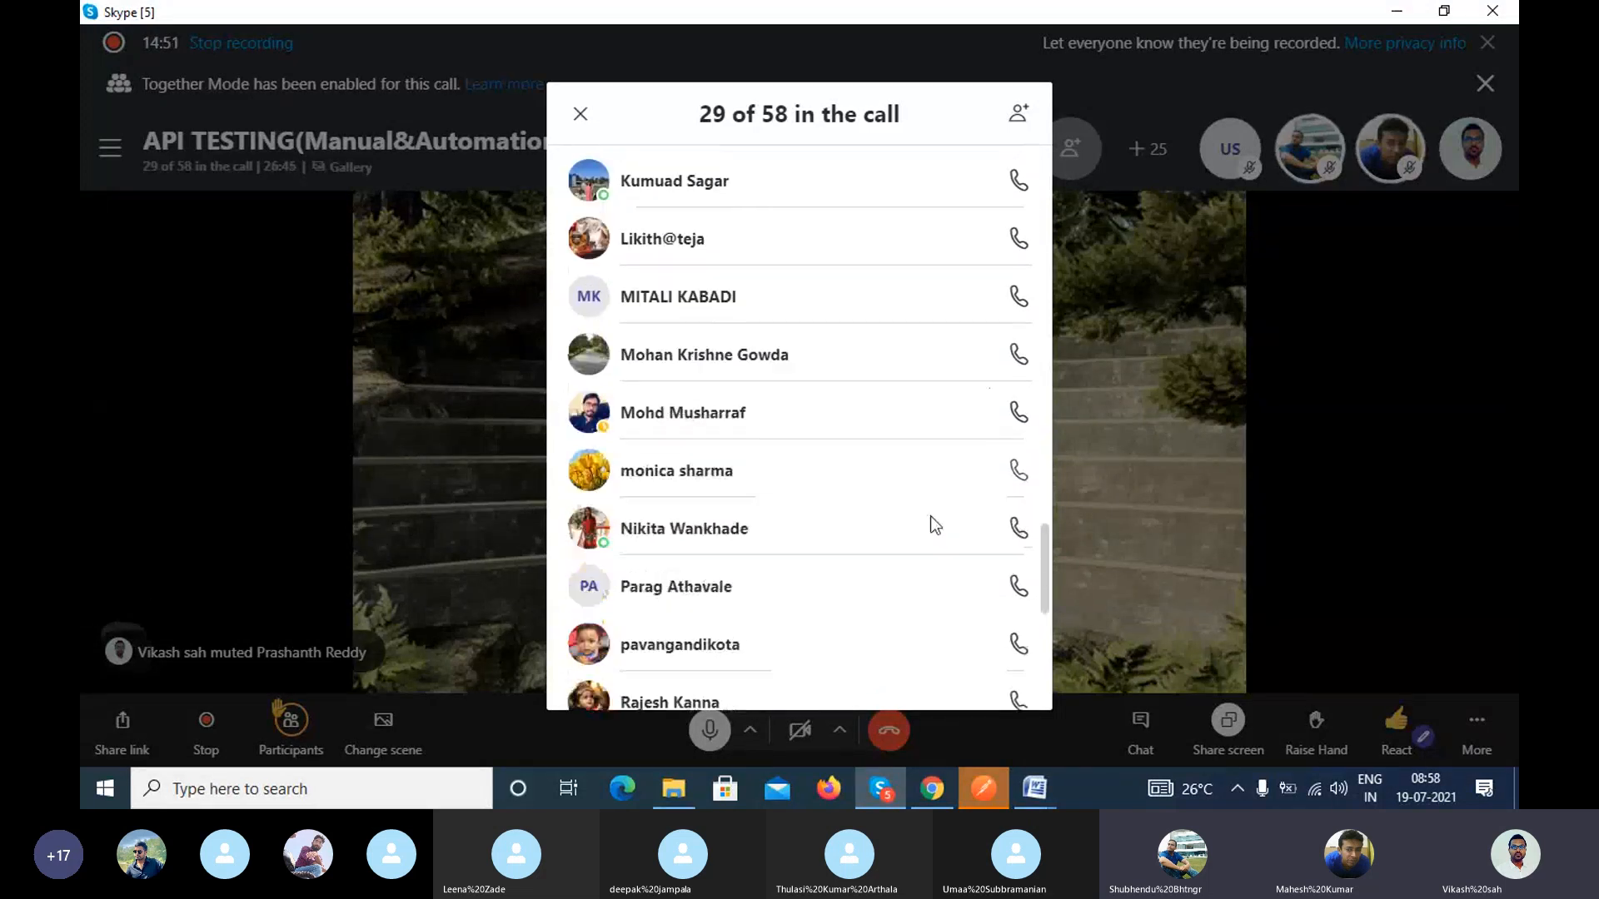
pyautogui.scroll(-6, 921, 527)
pyautogui.scroll(5, 921, 528)
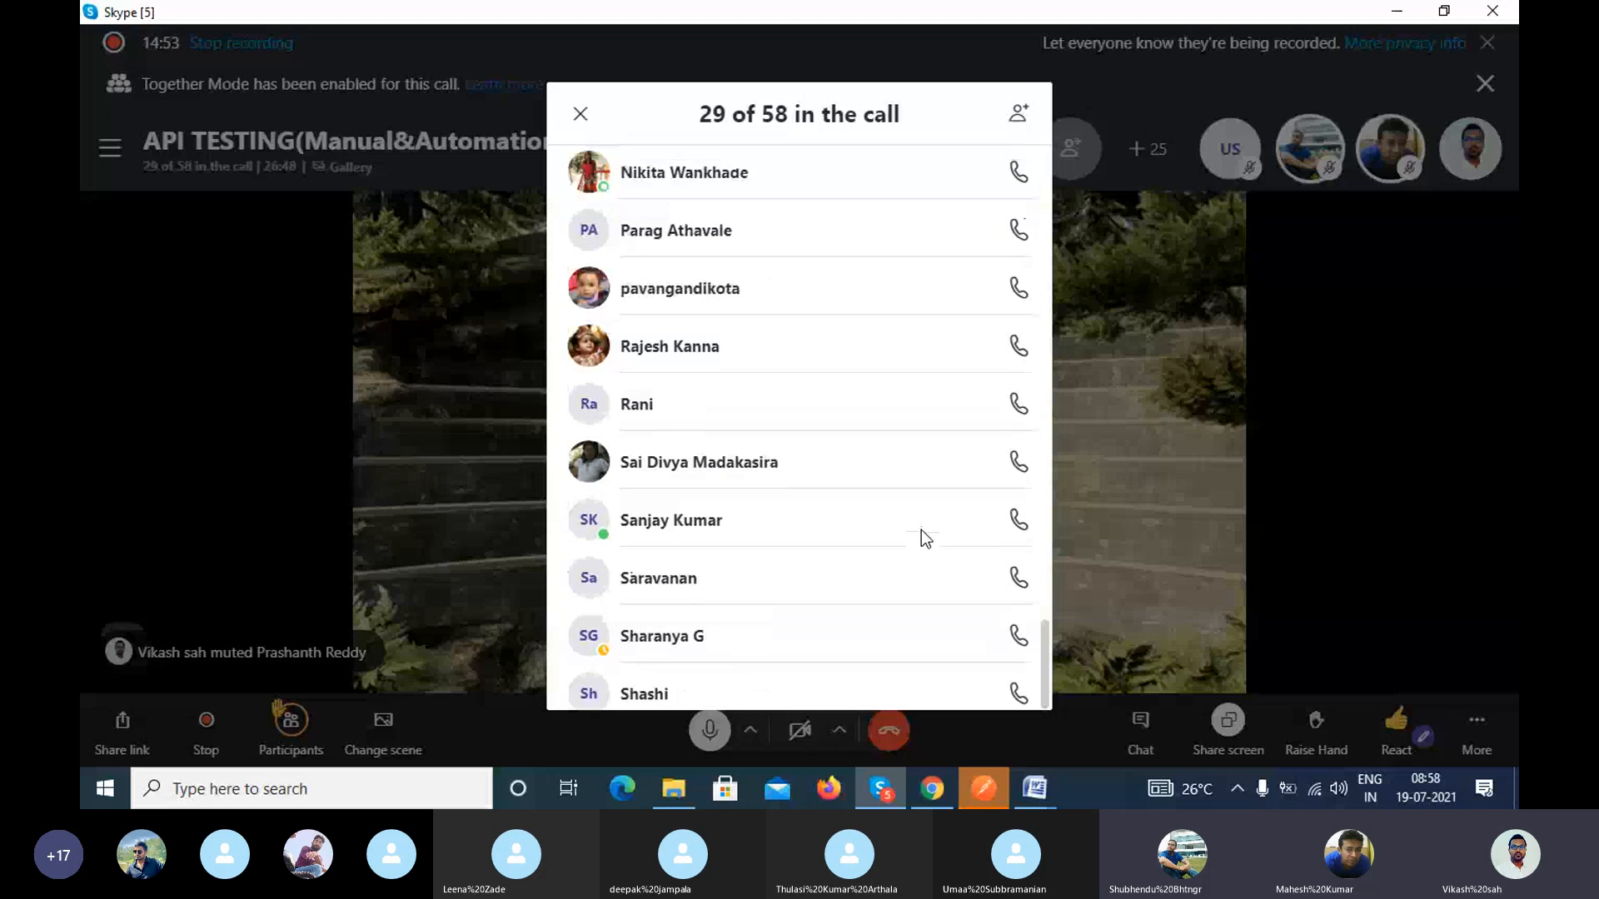
pyautogui.scroll(15, 921, 530)
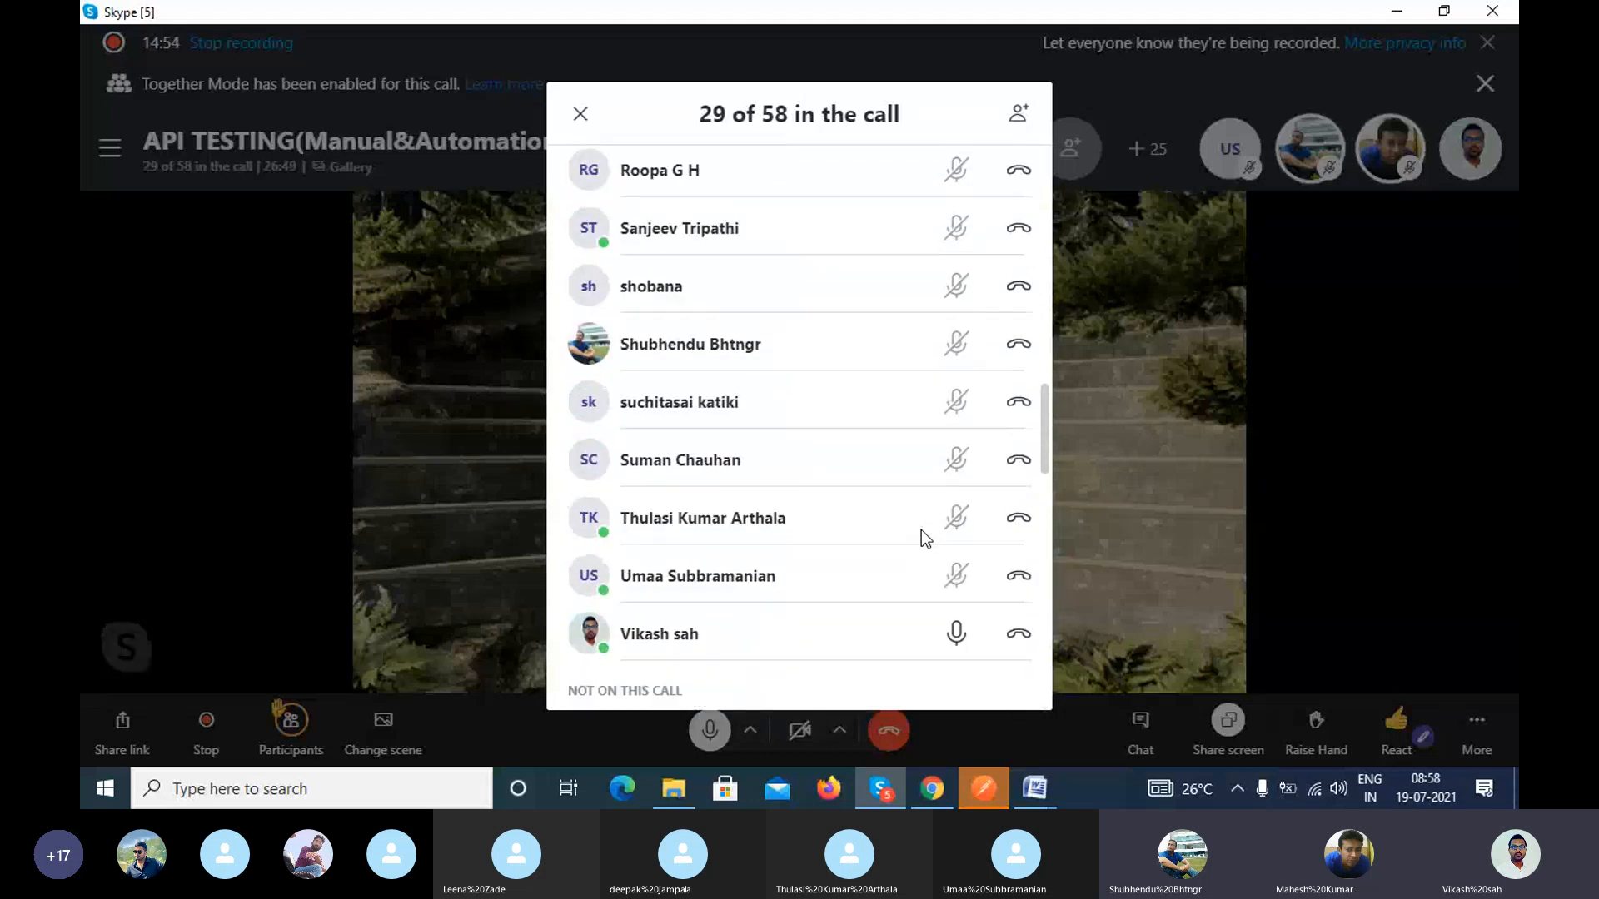
pyautogui.scroll(-5, 921, 529)
pyautogui.click(1017, 426)
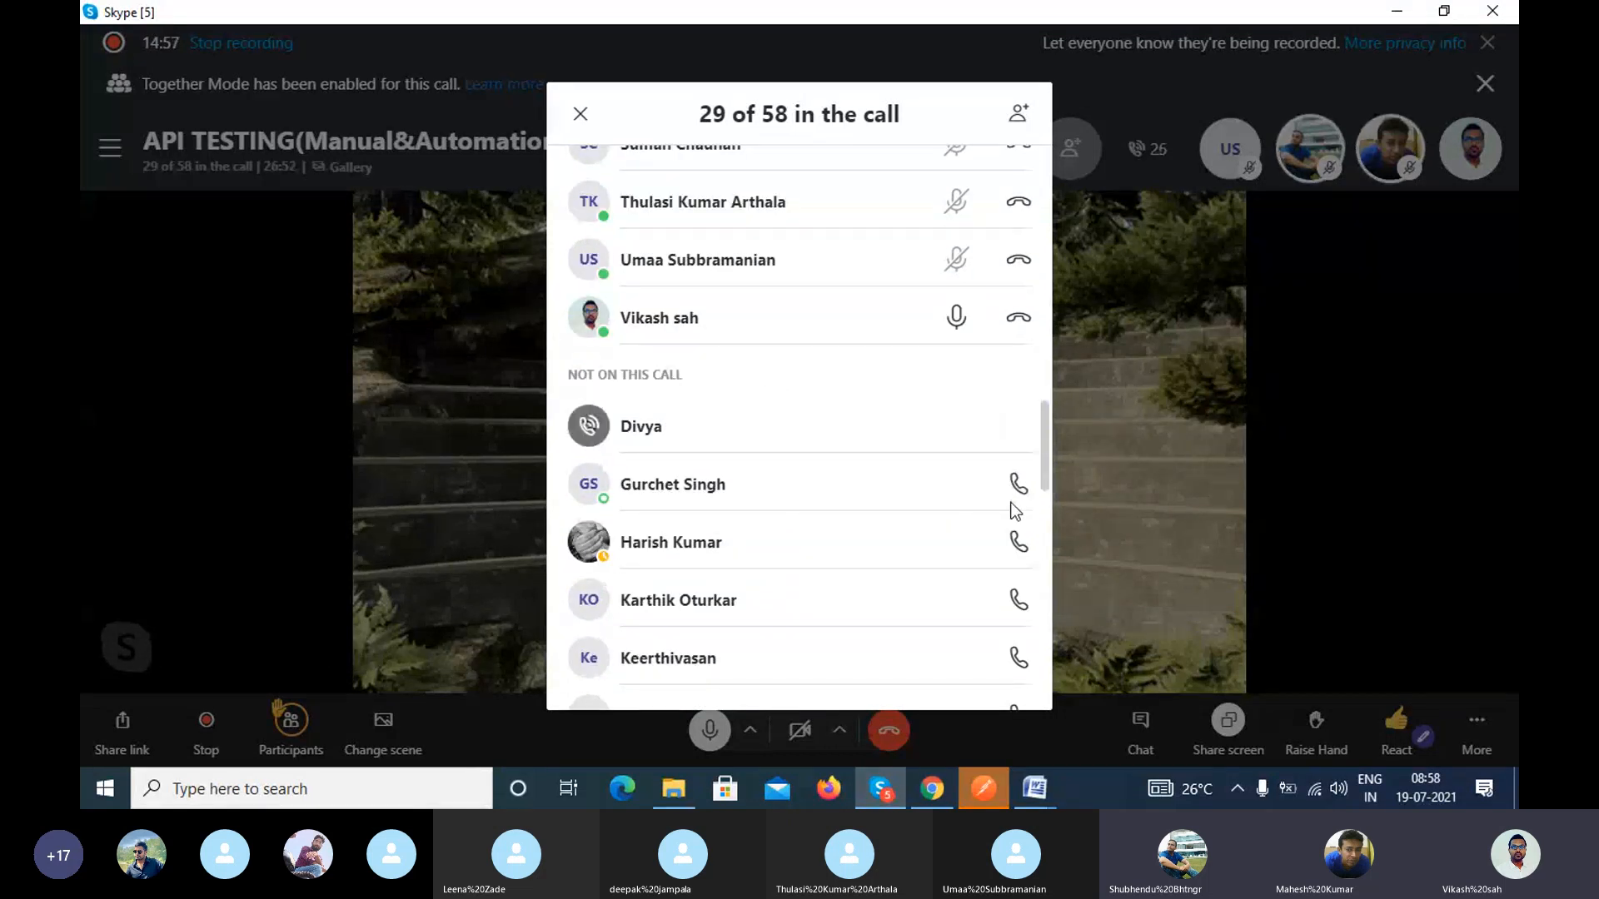
pyautogui.click(1018, 485)
pyautogui.click(1018, 542)
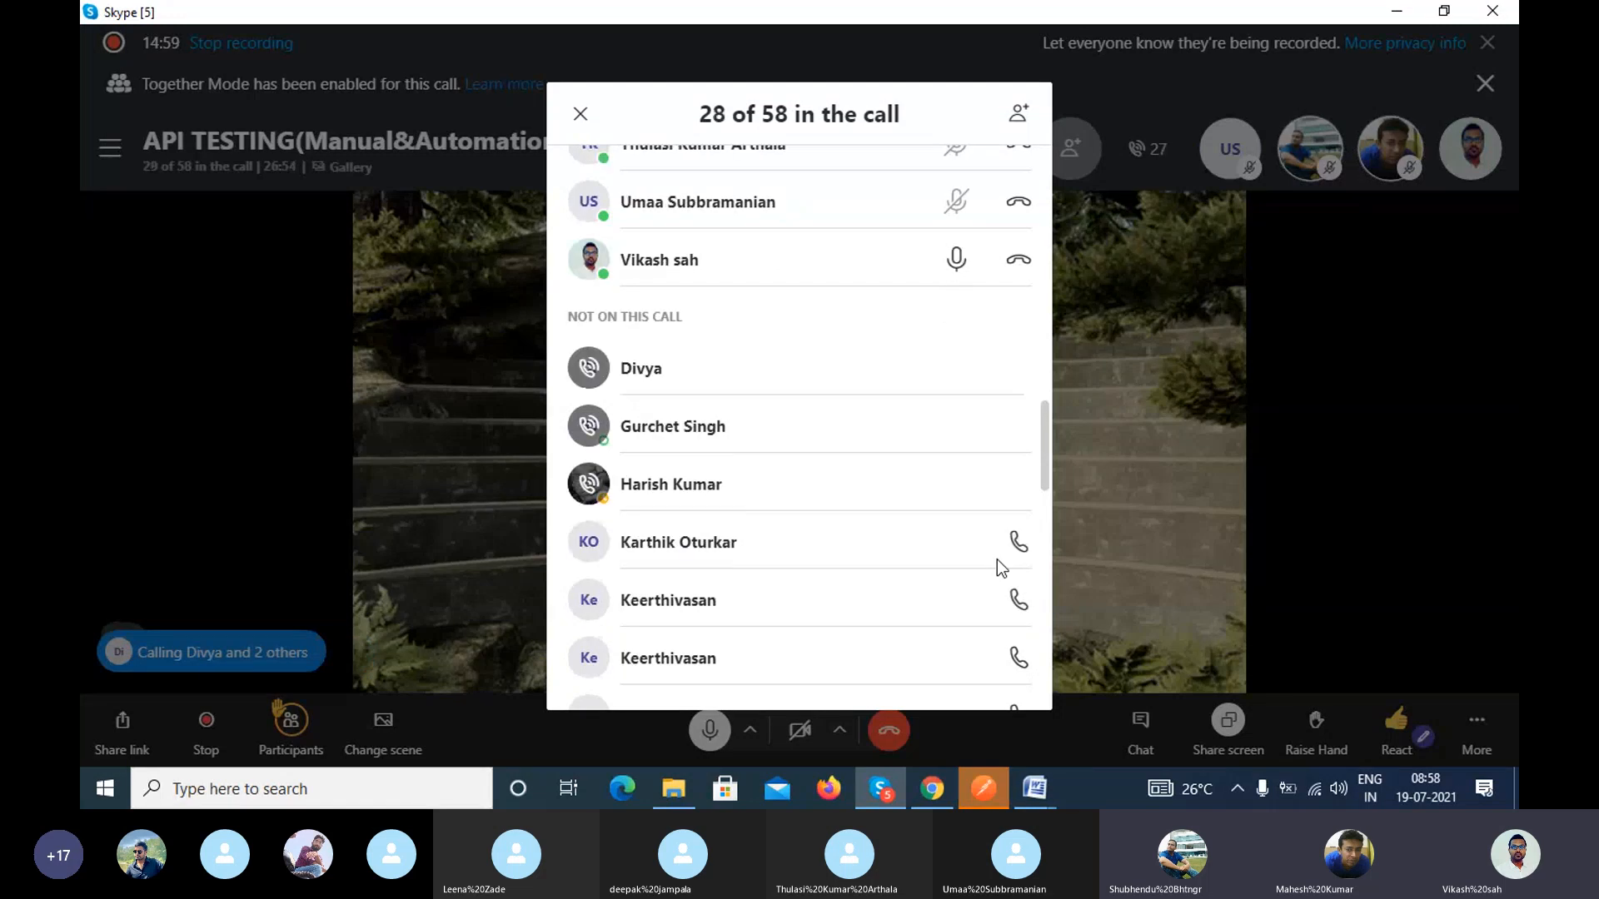
# Step: Ring six more absent members further down the list, including four of the five identically named entries
pyautogui.scroll(-3, 991, 499)
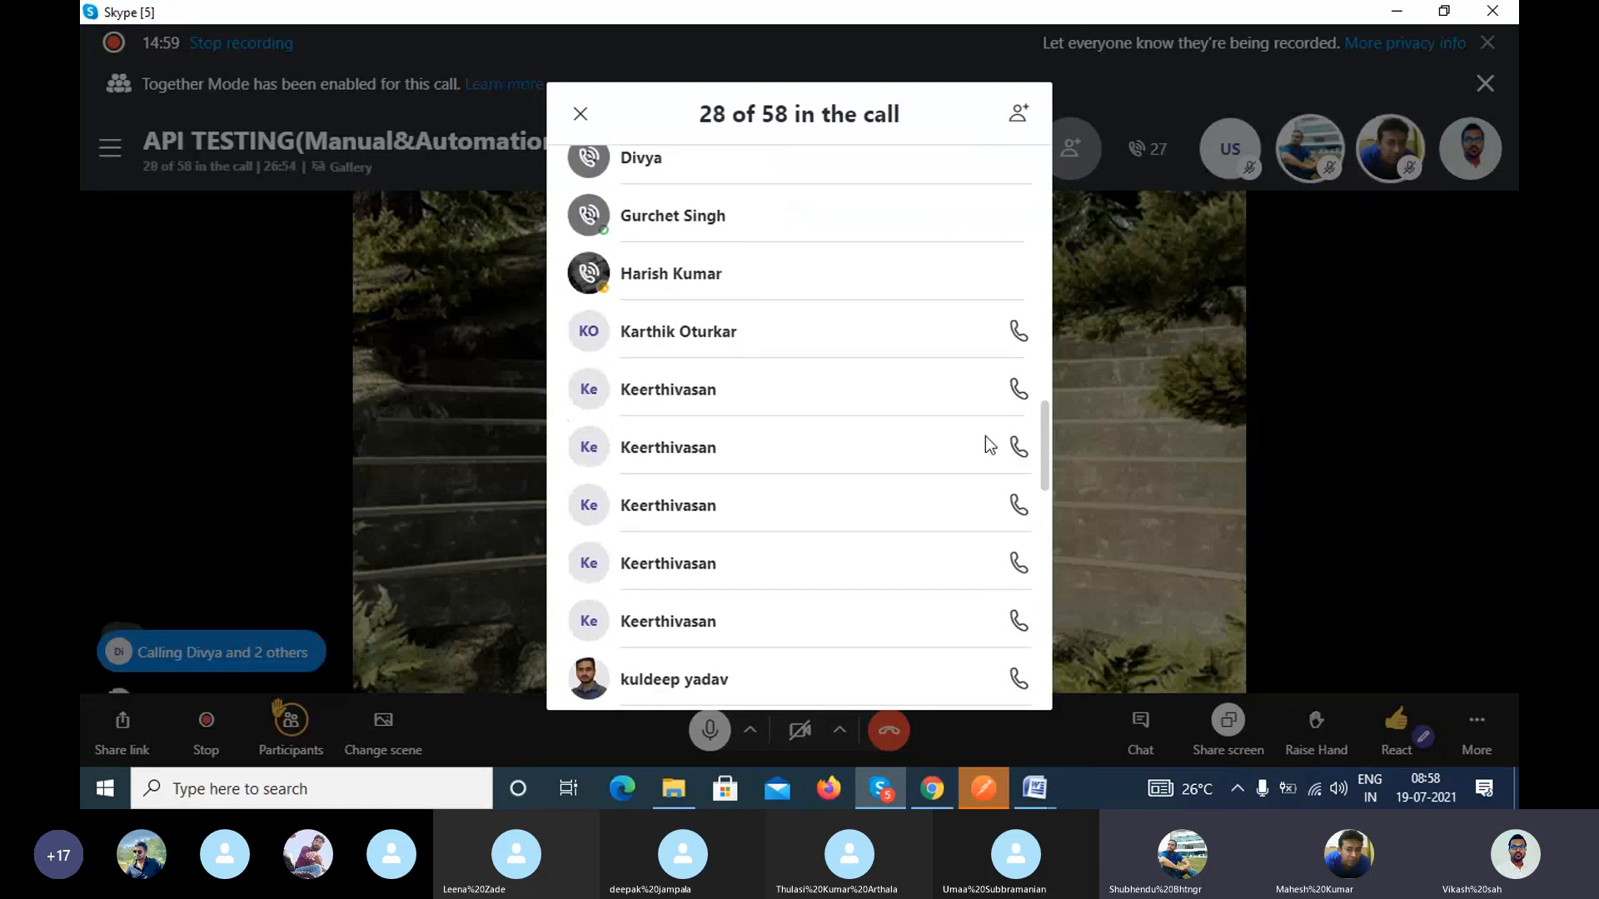
pyautogui.click(1019, 333)
pyautogui.click(1018, 389)
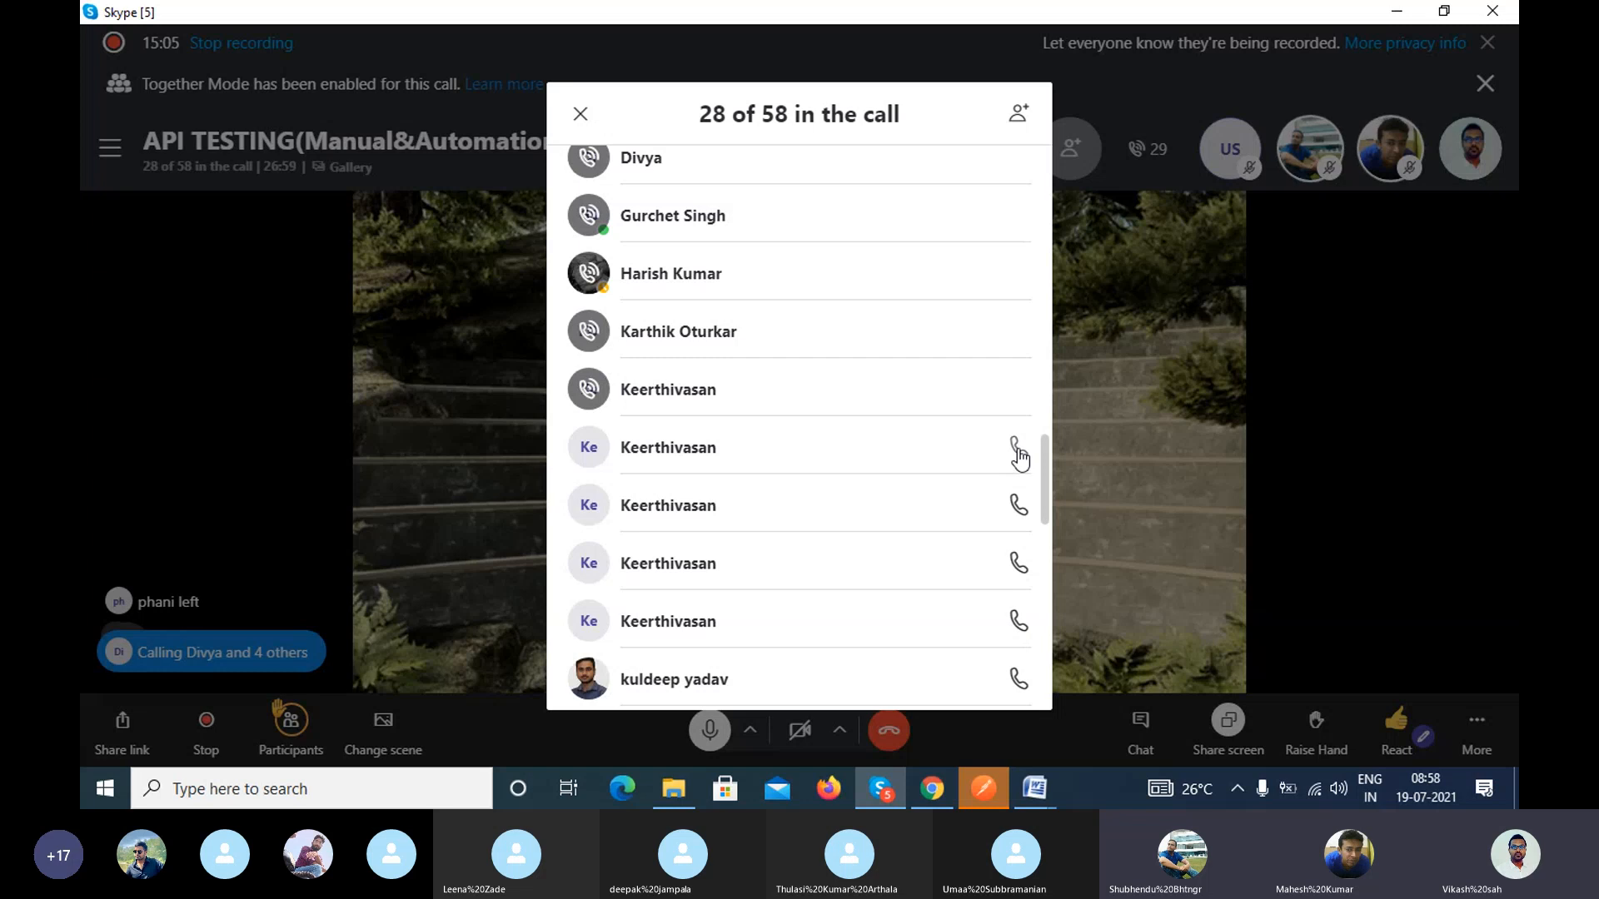
pyautogui.click(1018, 450)
pyautogui.click(1018, 505)
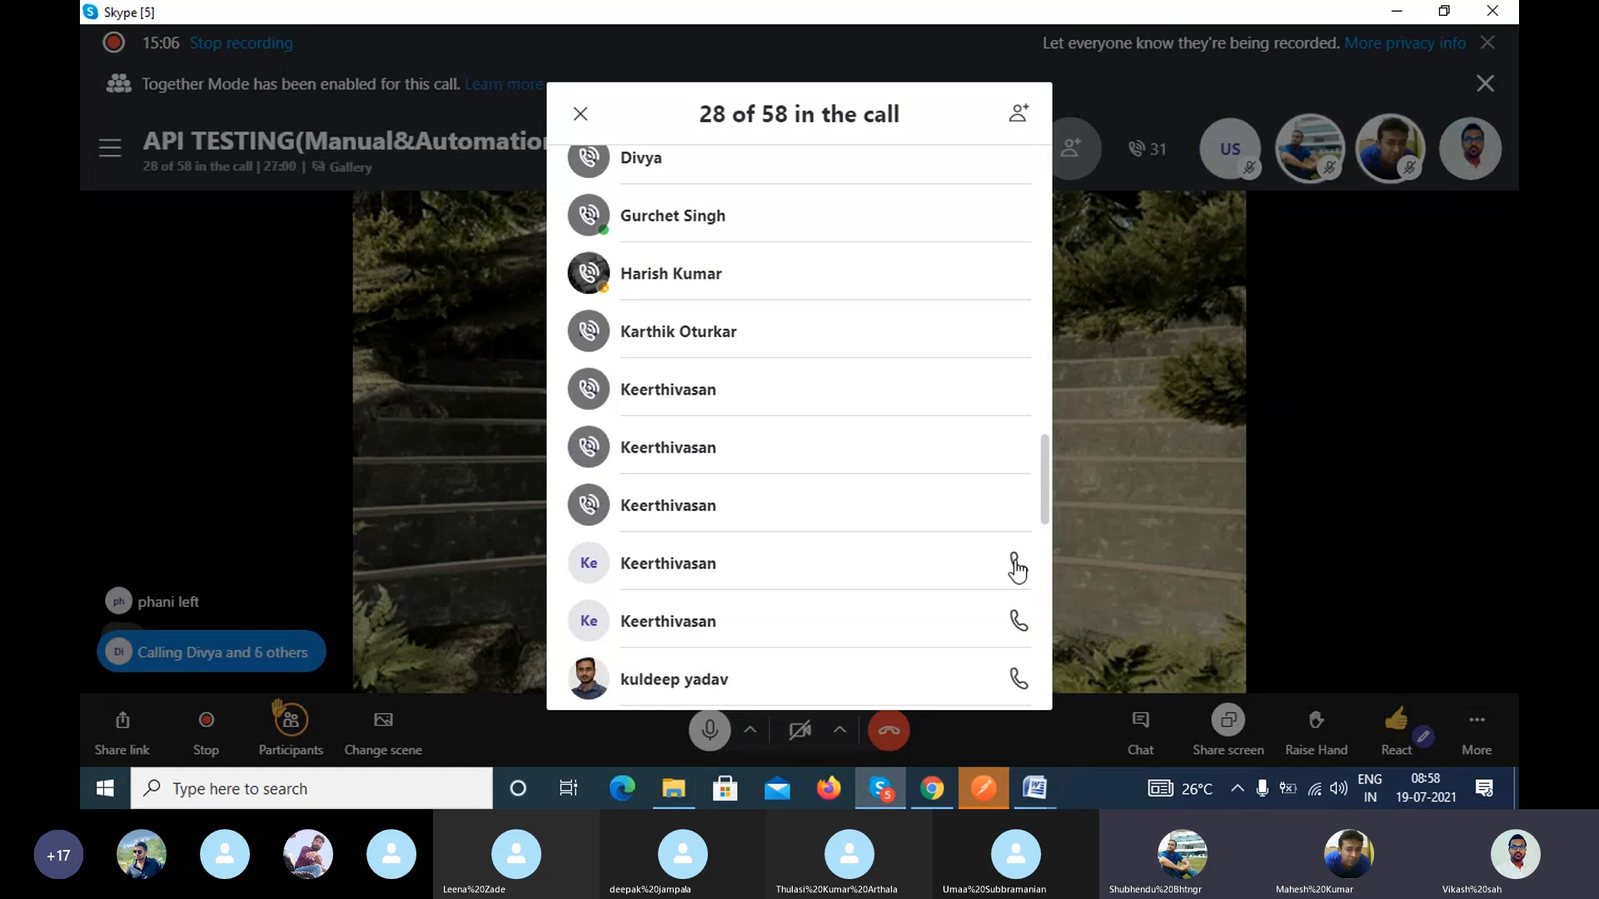
pyautogui.click(1018, 623)
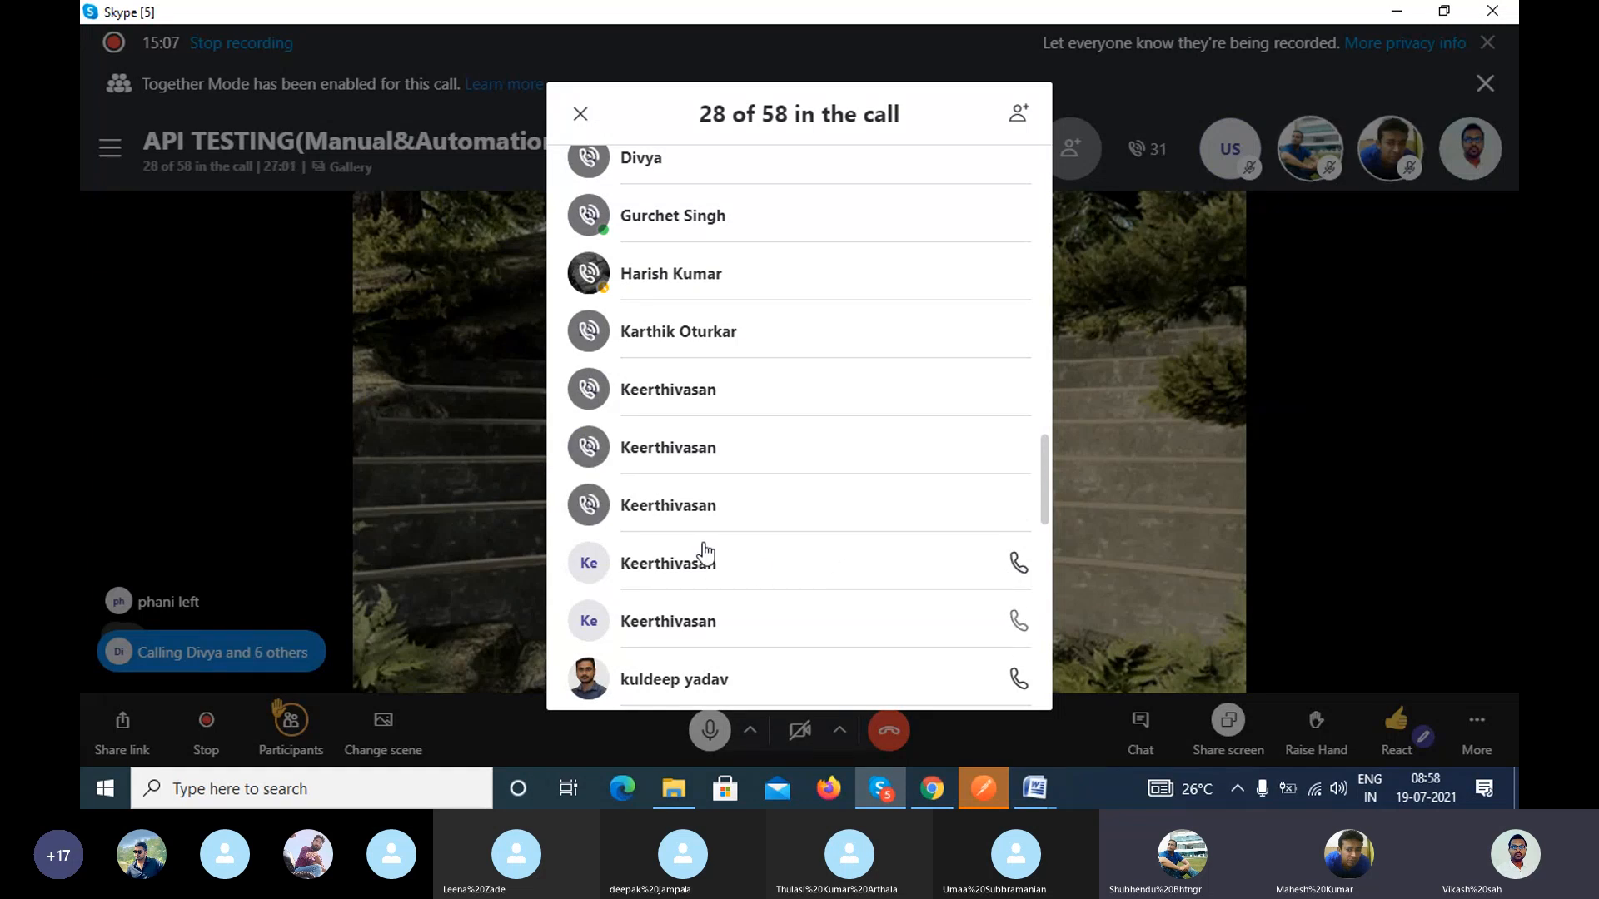
pyautogui.scroll(-1, 646, 516)
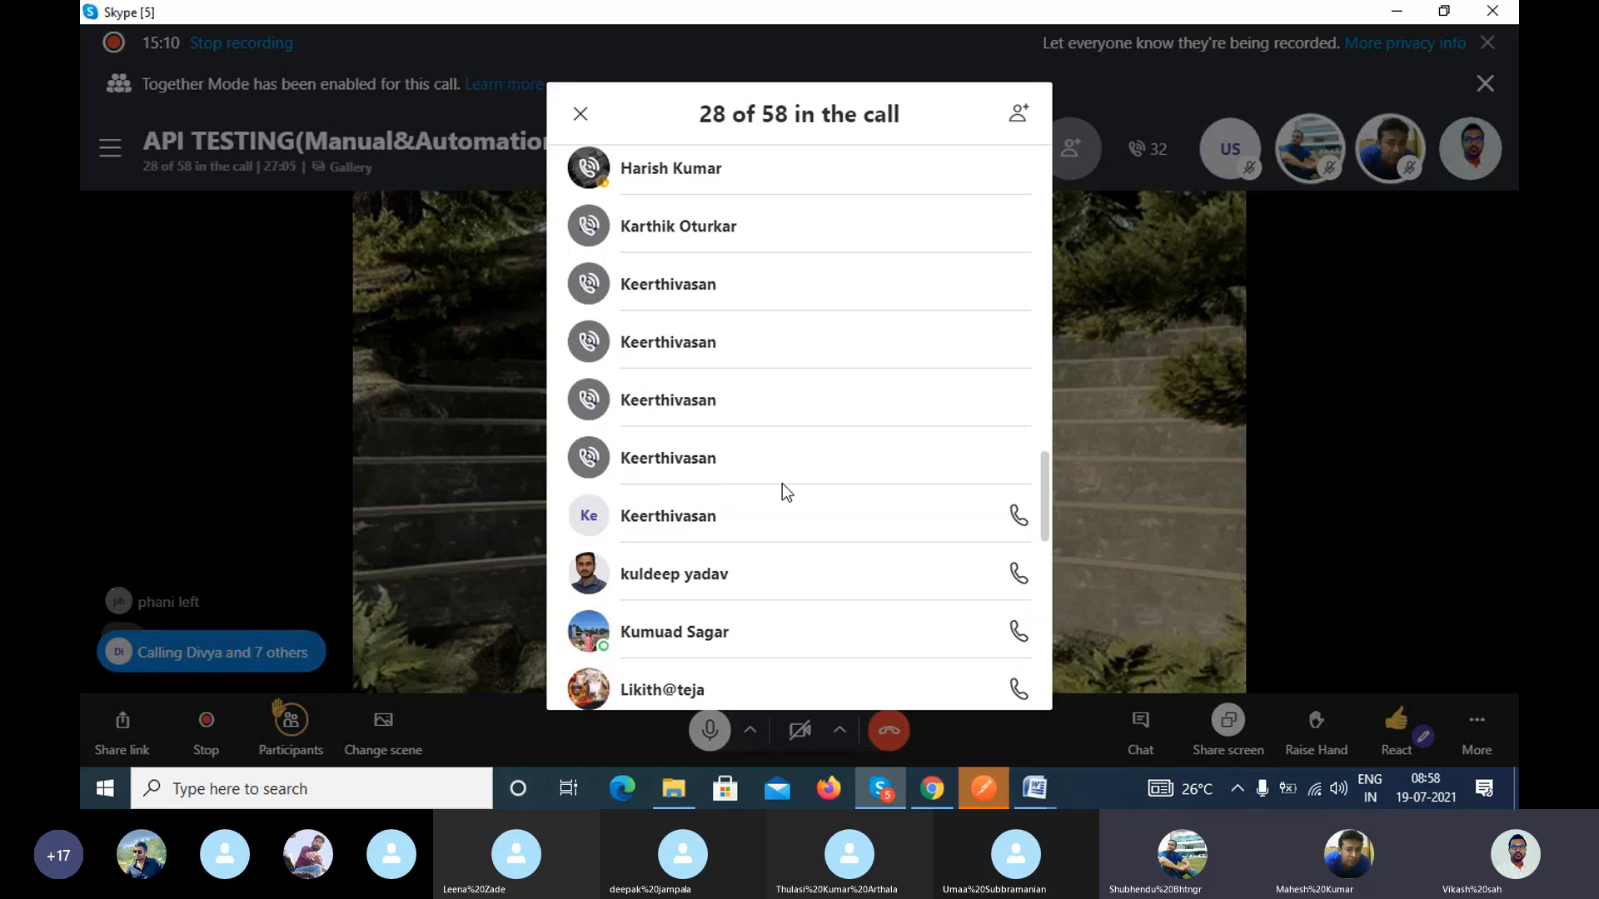
pyautogui.click(1018, 573)
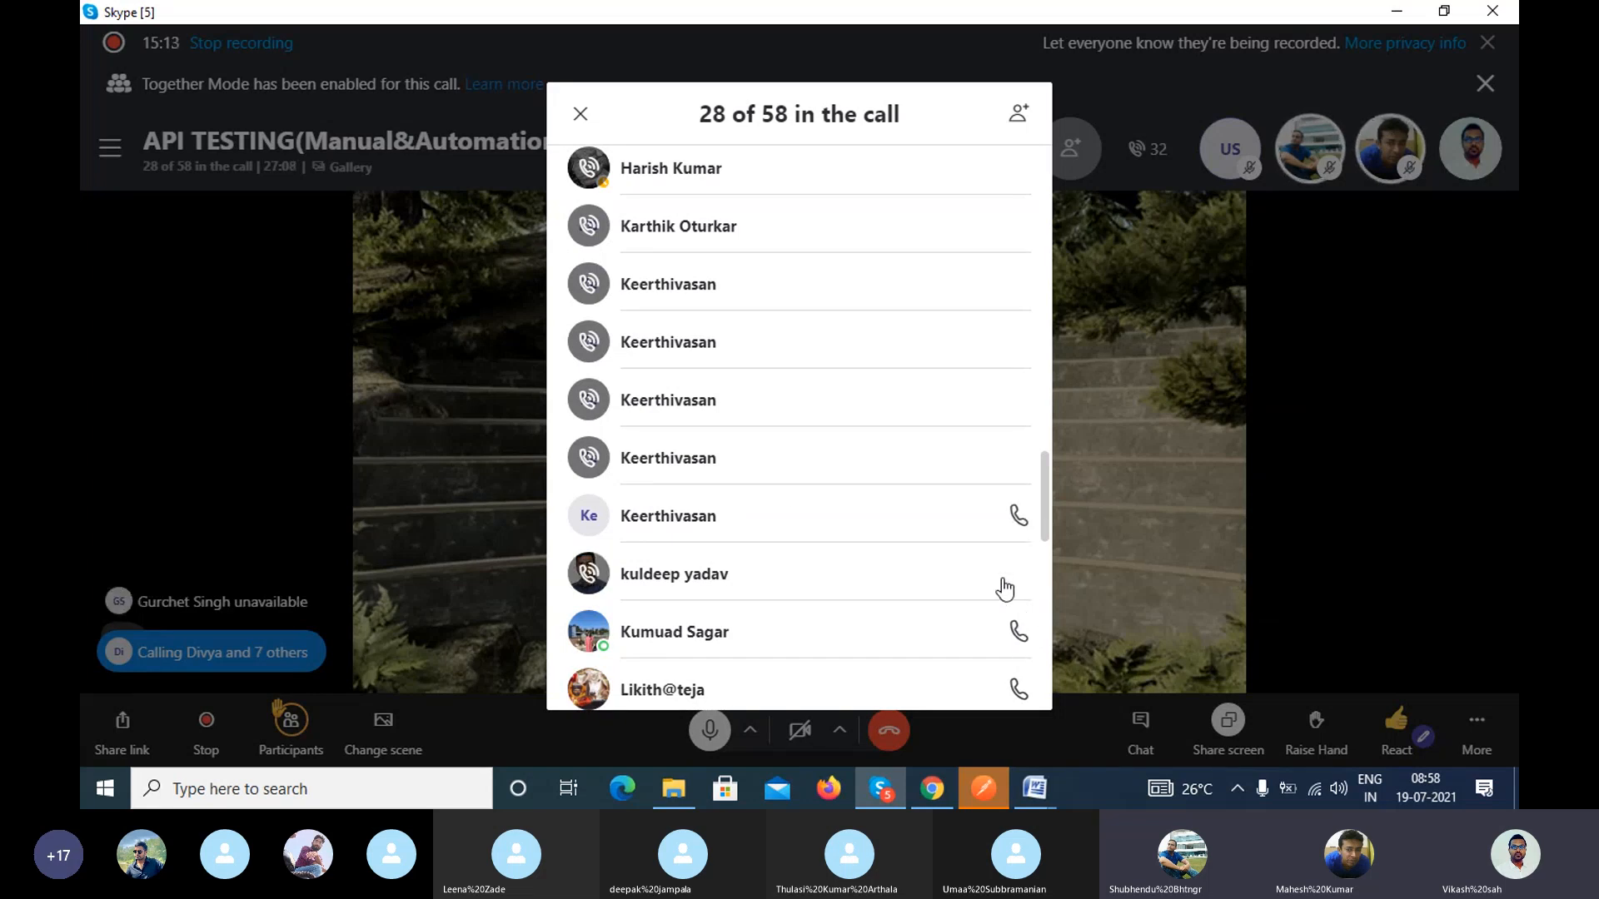
# Step: Ring six more absent members in the middle of the list, skipping three consecutive entries after the first of them
pyautogui.scroll(-3, 1006, 589)
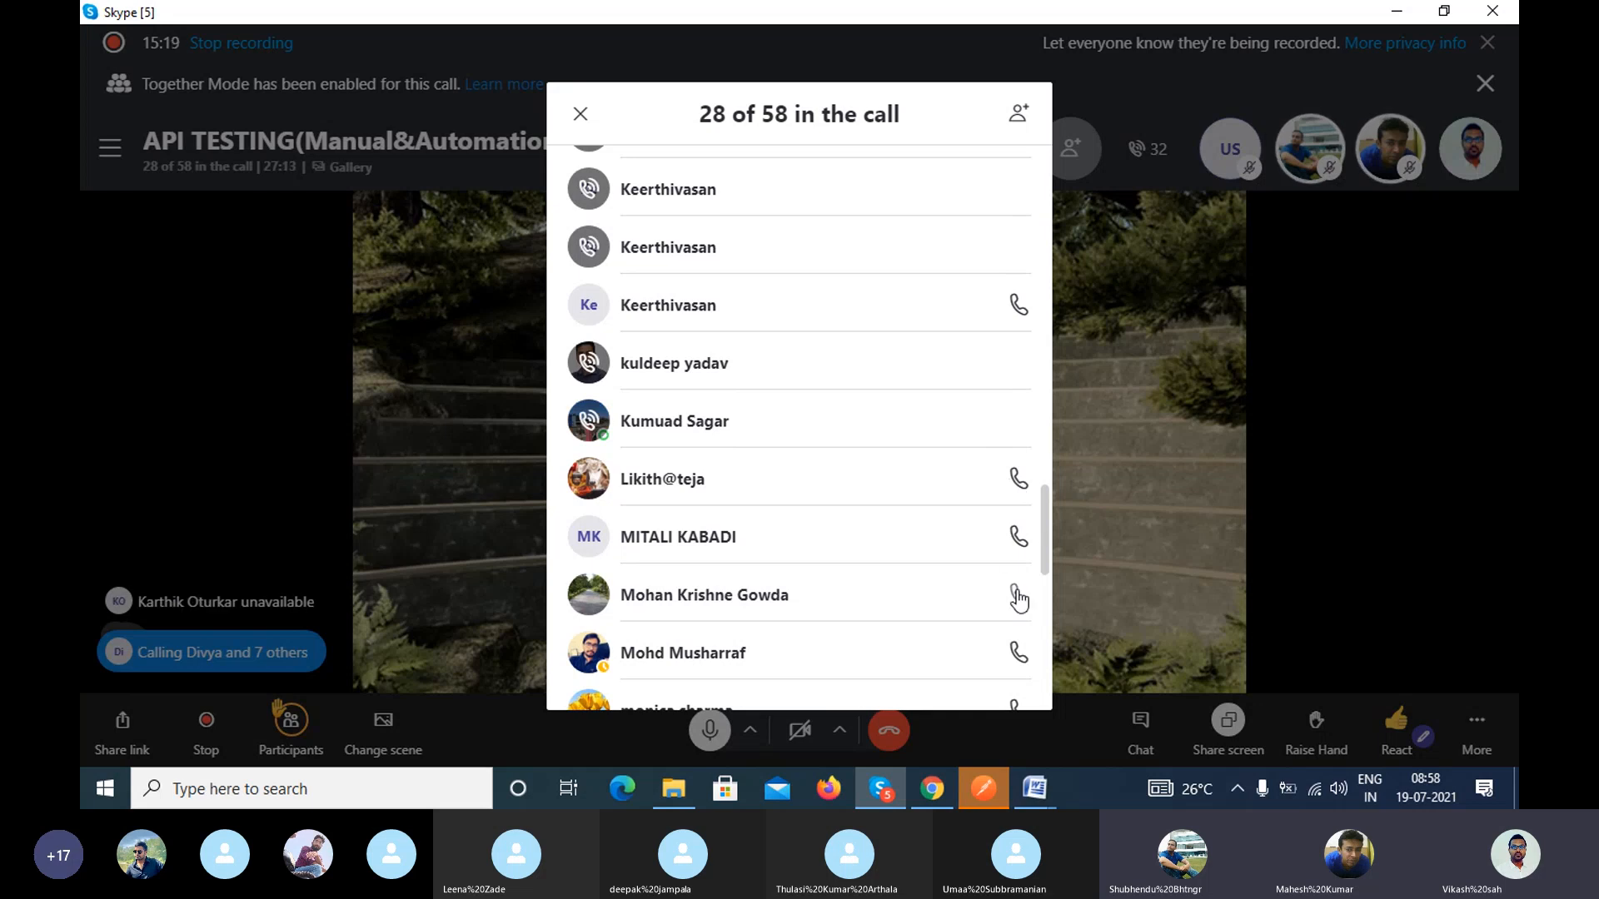
pyautogui.scroll(-2, 1019, 563)
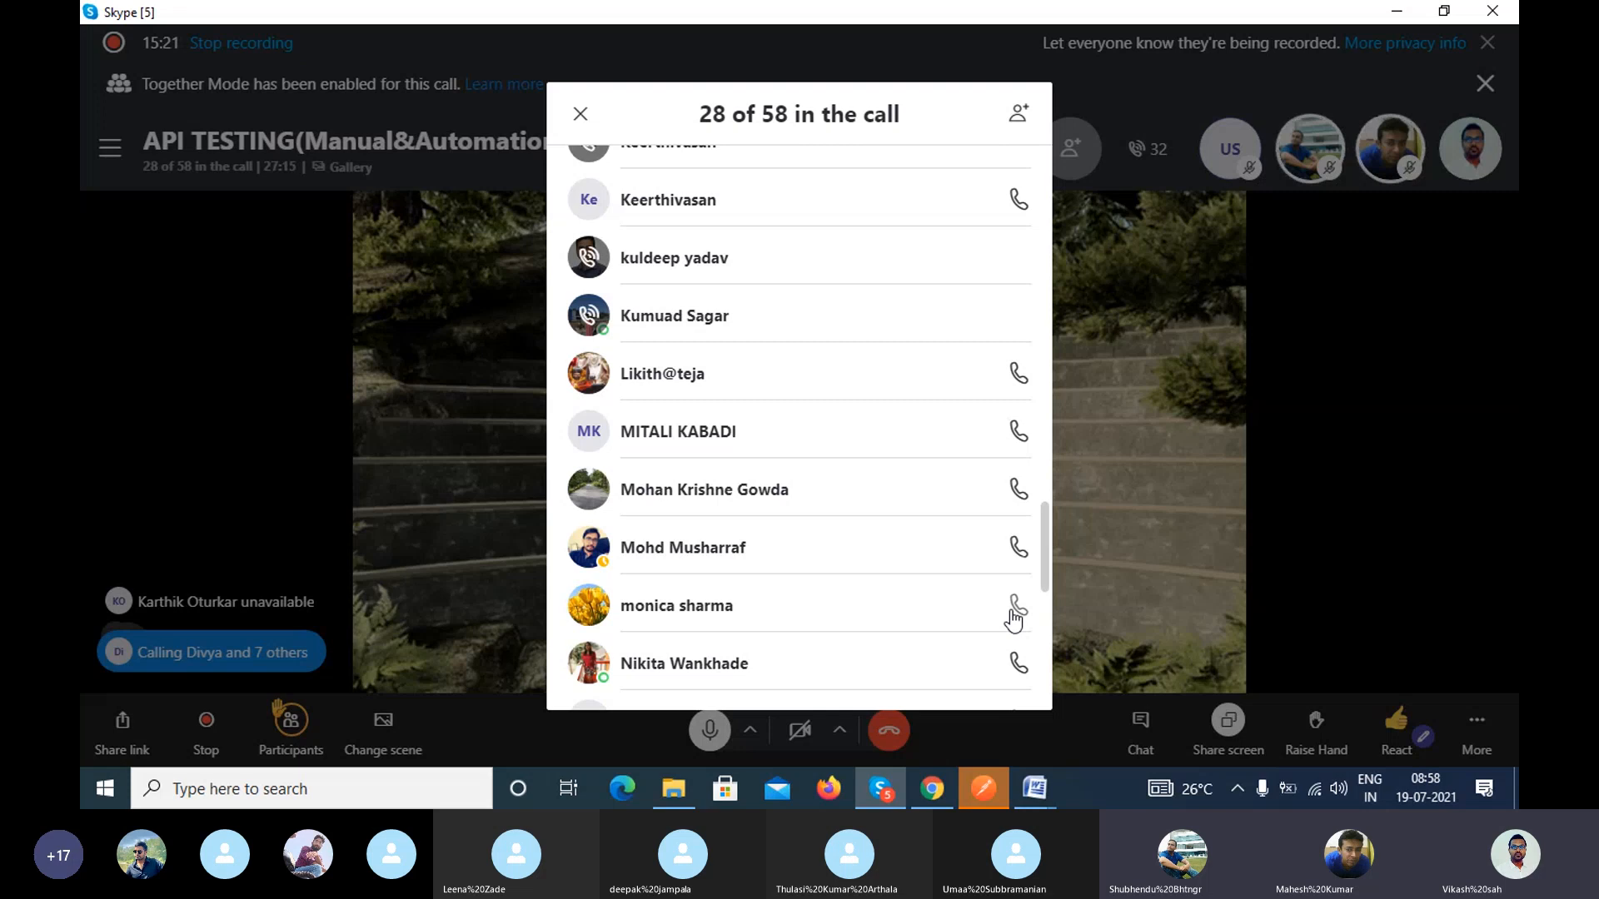
pyautogui.click(1016, 608)
pyautogui.scroll(-2, 1028, 600)
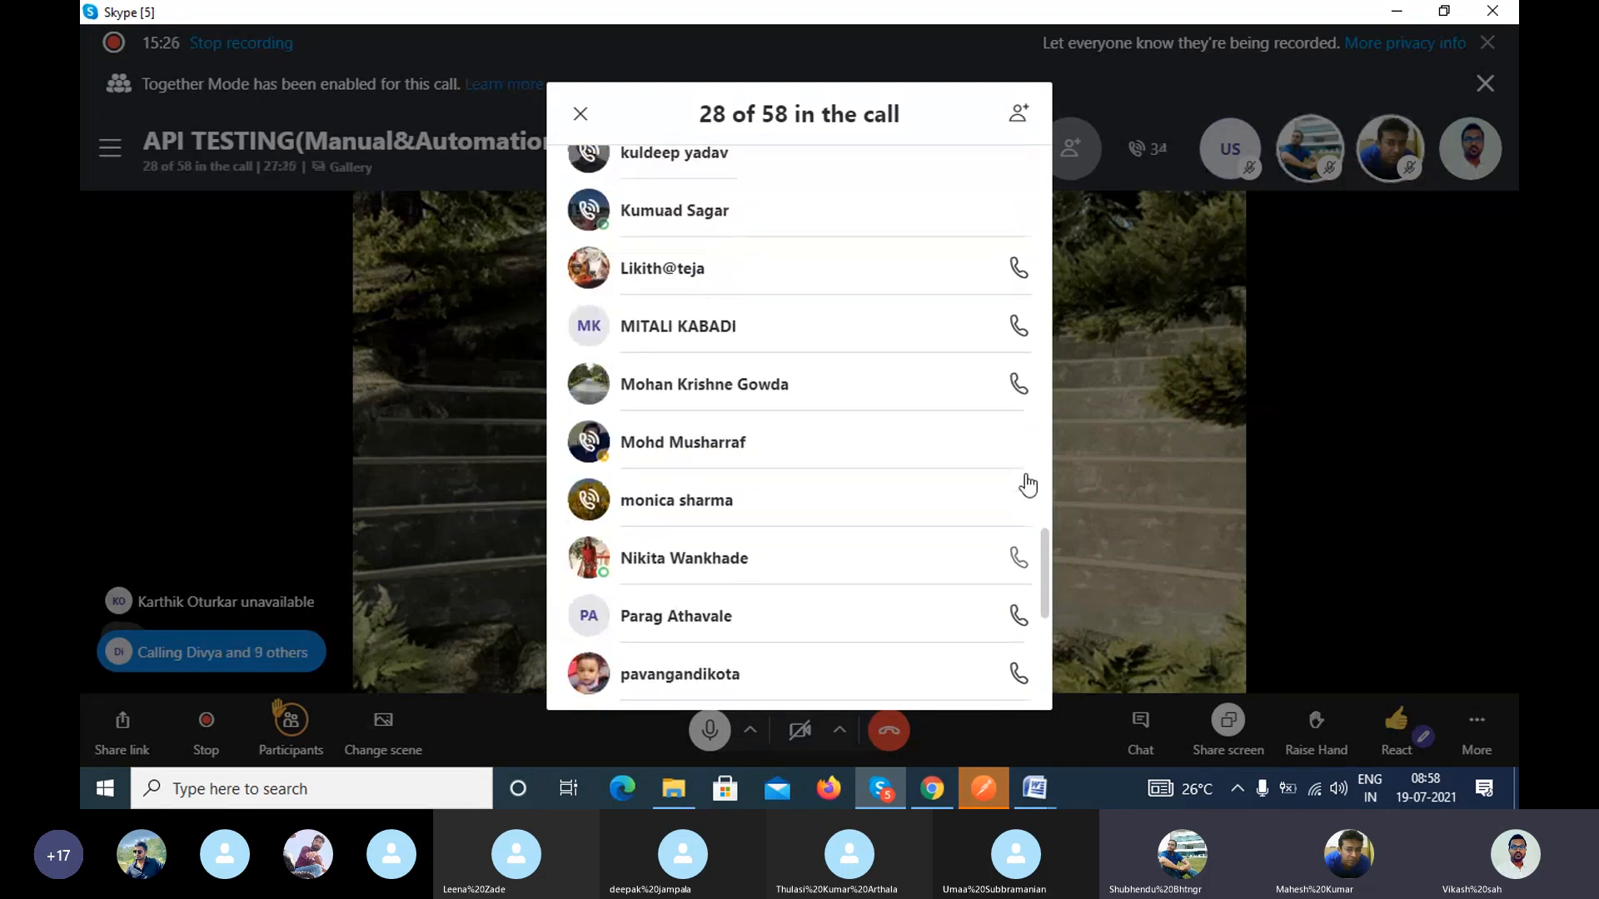
pyautogui.scroll(-1, 1016, 593)
pyautogui.click(1018, 506)
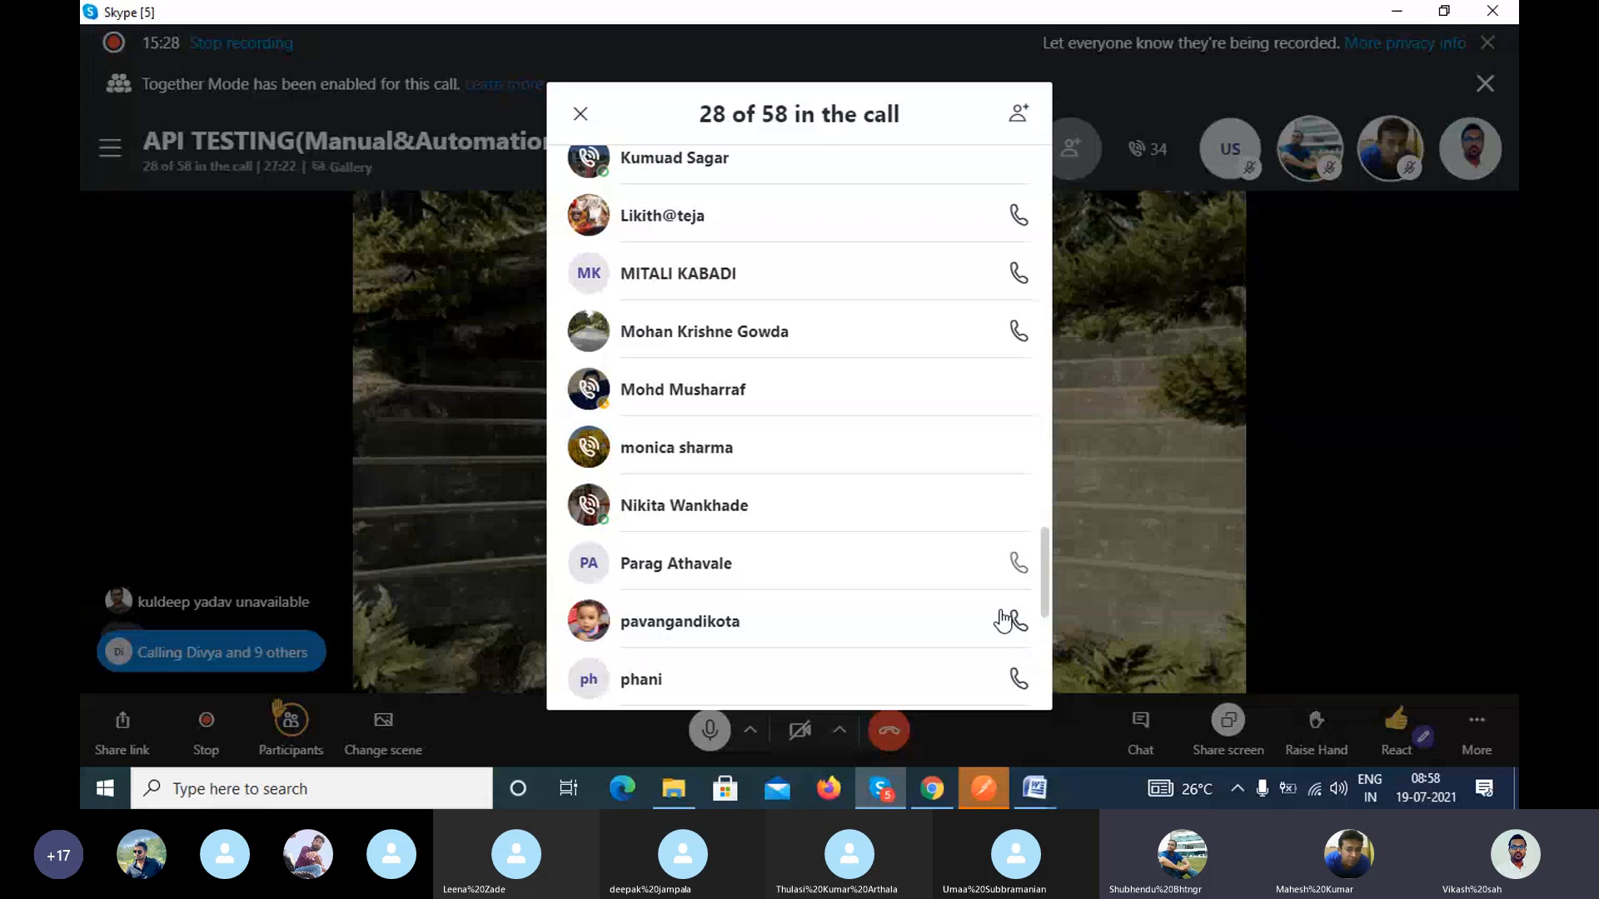
pyautogui.scroll(-4, 1007, 616)
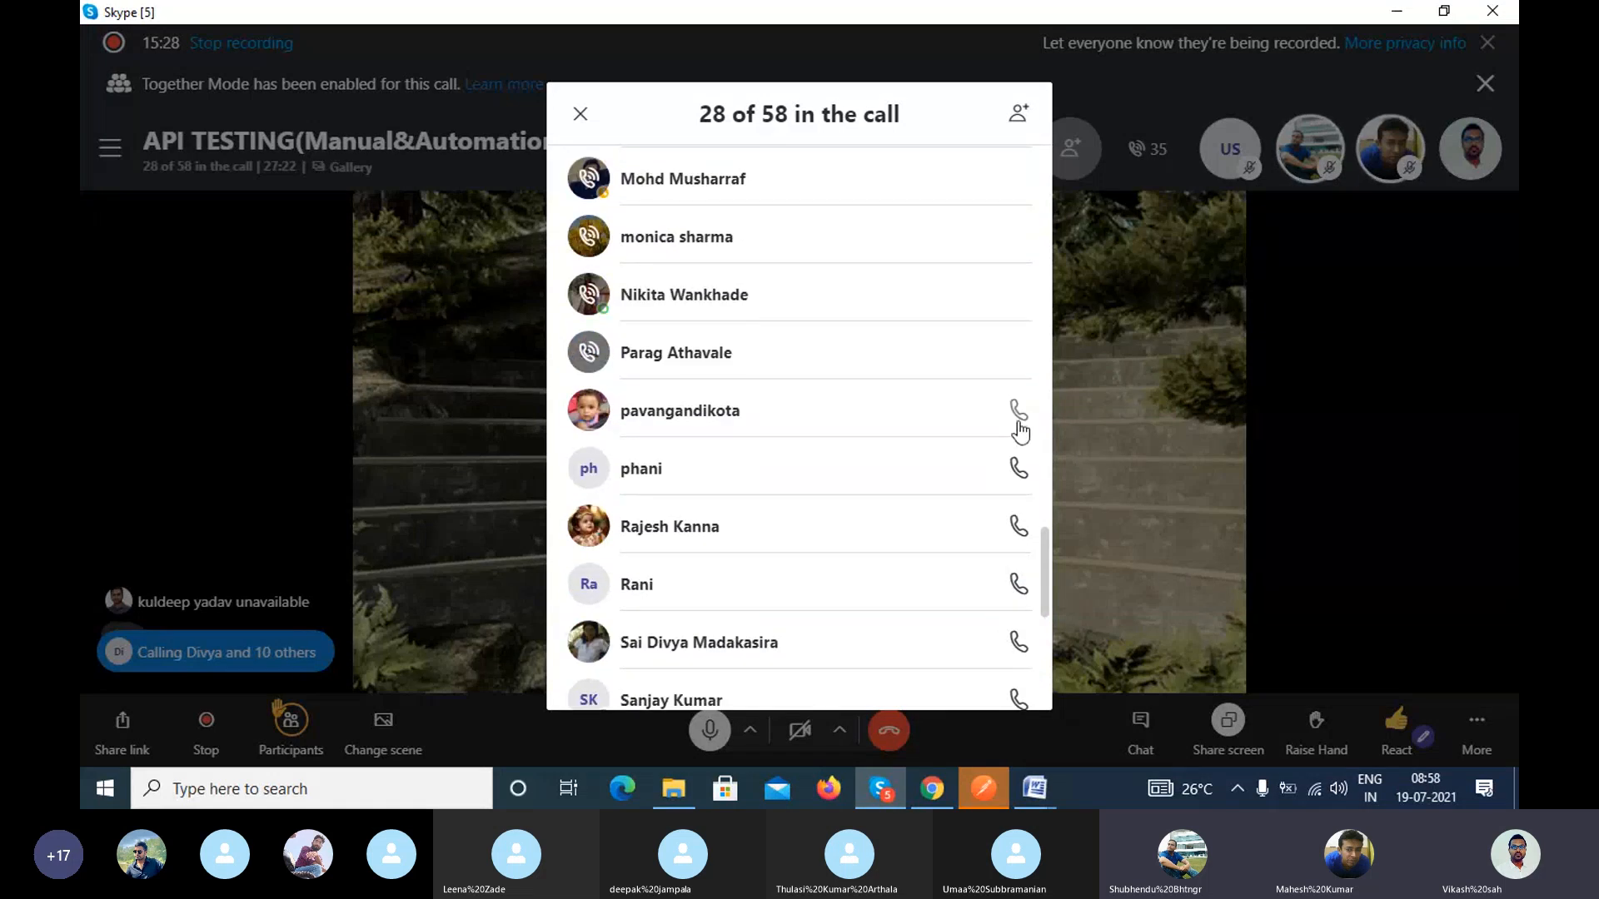
pyautogui.click(1019, 416)
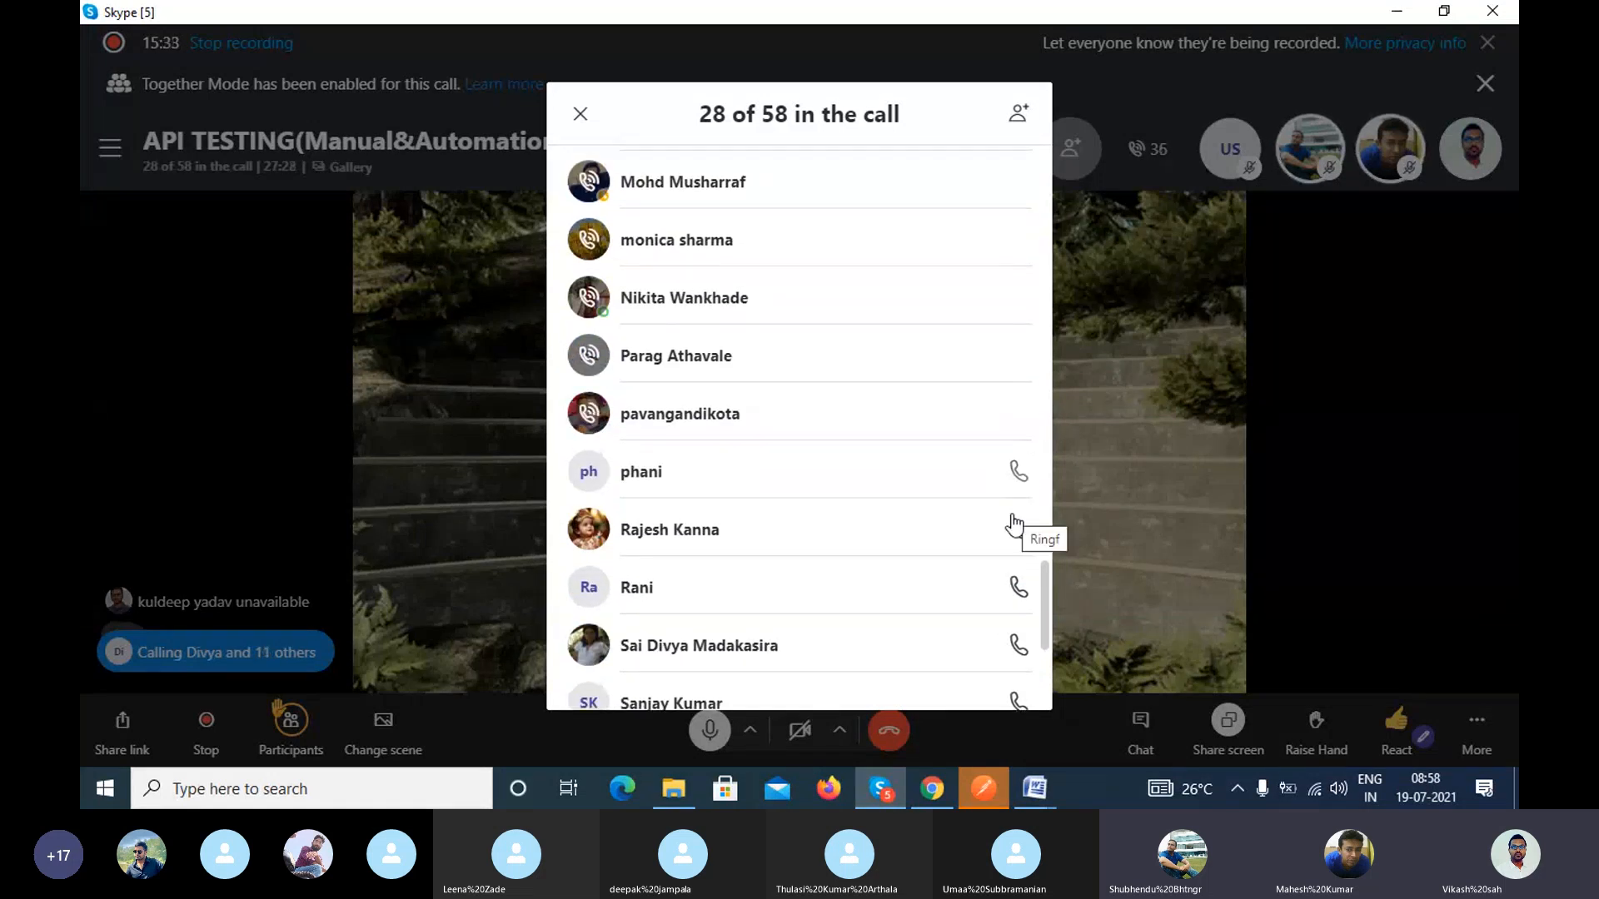
# Step: Skip the next absent member, ring the six listed below, and close the participant list
pyautogui.click(1017, 527)
pyautogui.click(1019, 588)
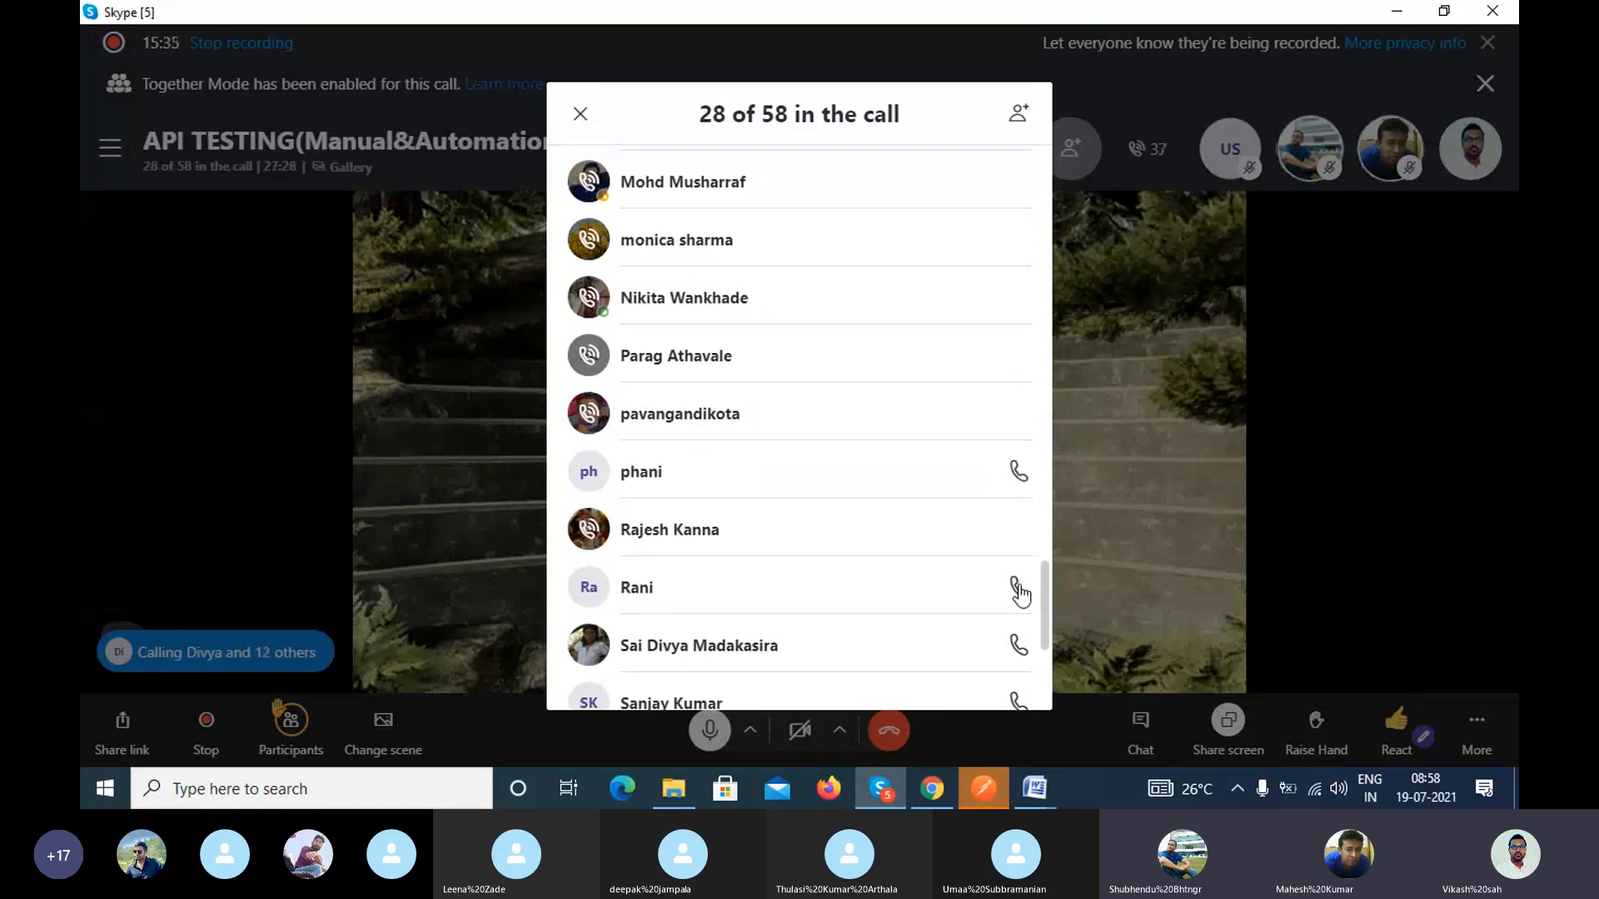
pyautogui.click(1017, 649)
pyautogui.scroll(-3, 1015, 642)
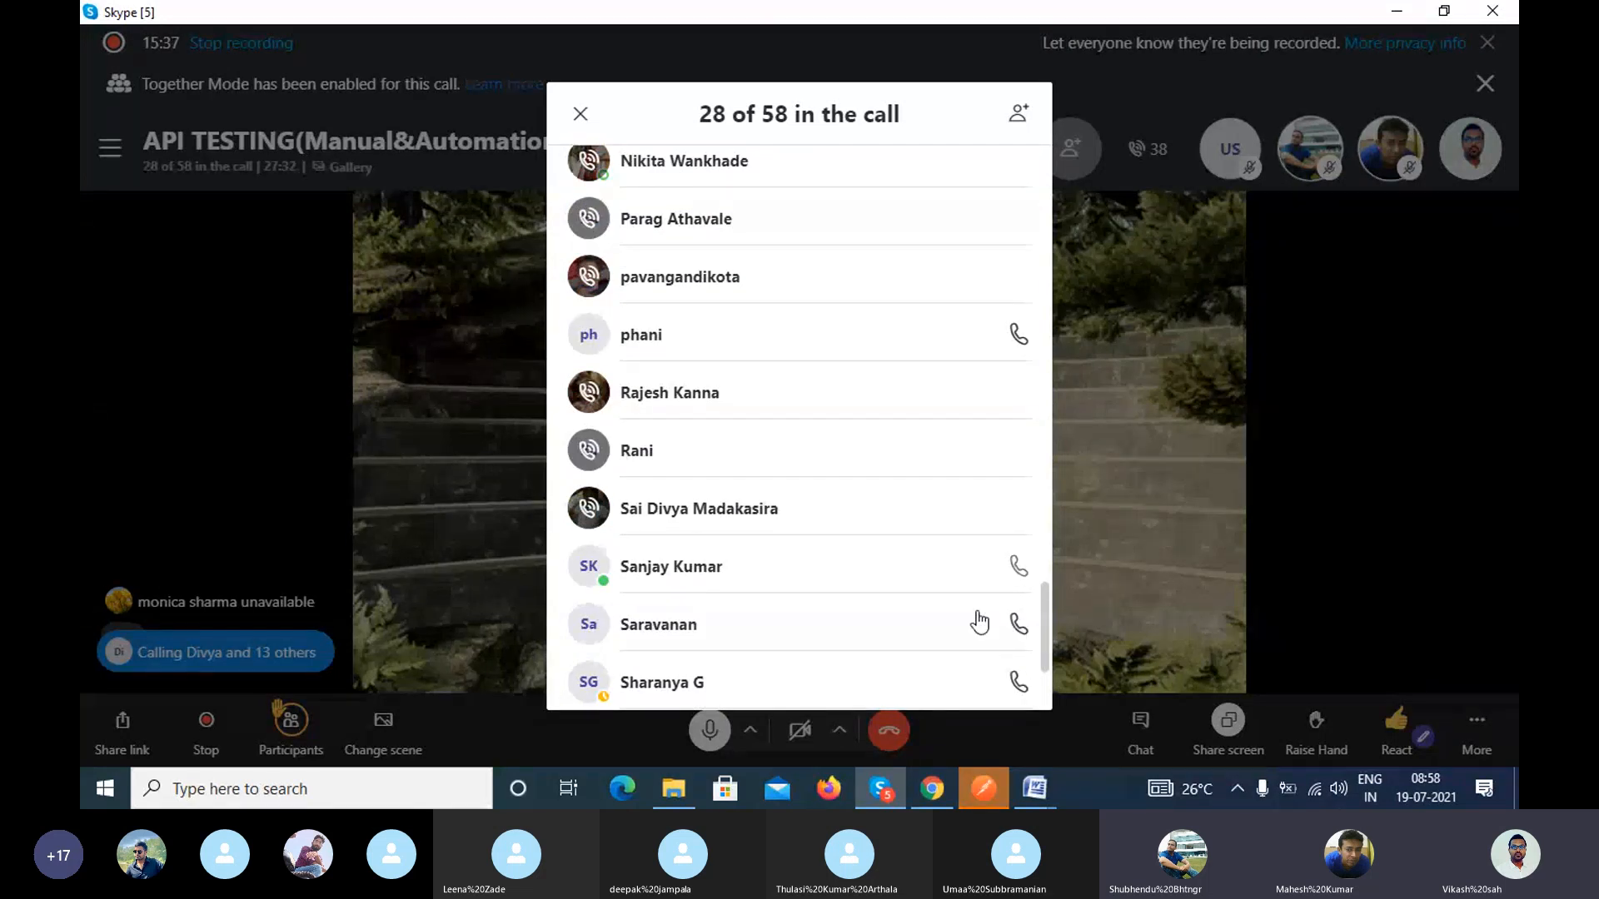
pyautogui.click(1018, 681)
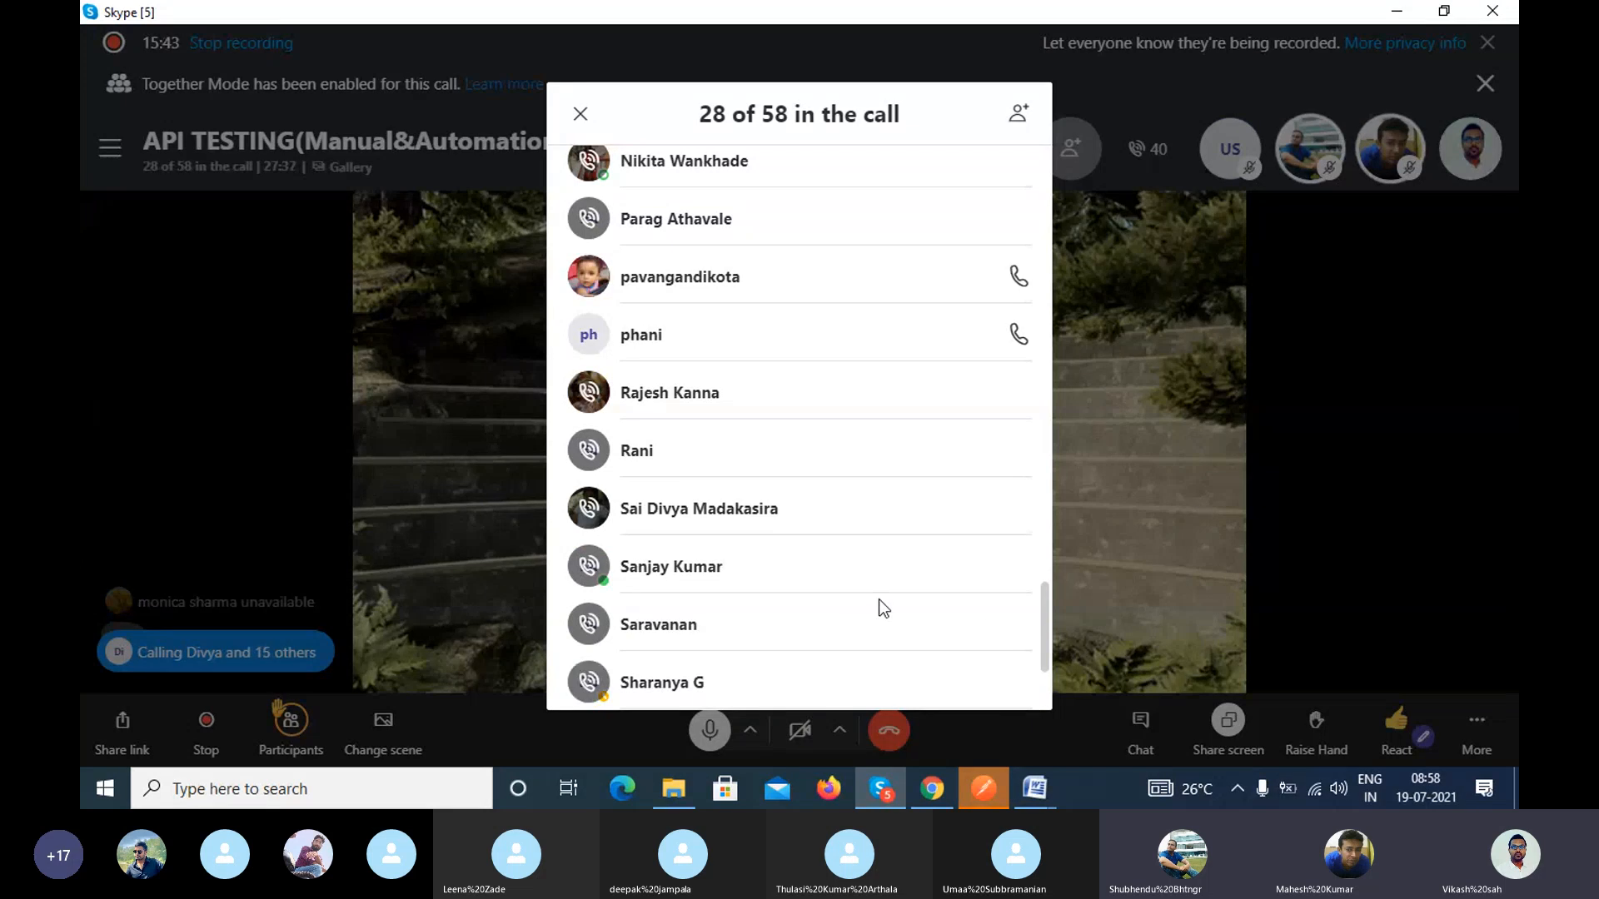
pyautogui.click(582, 115)
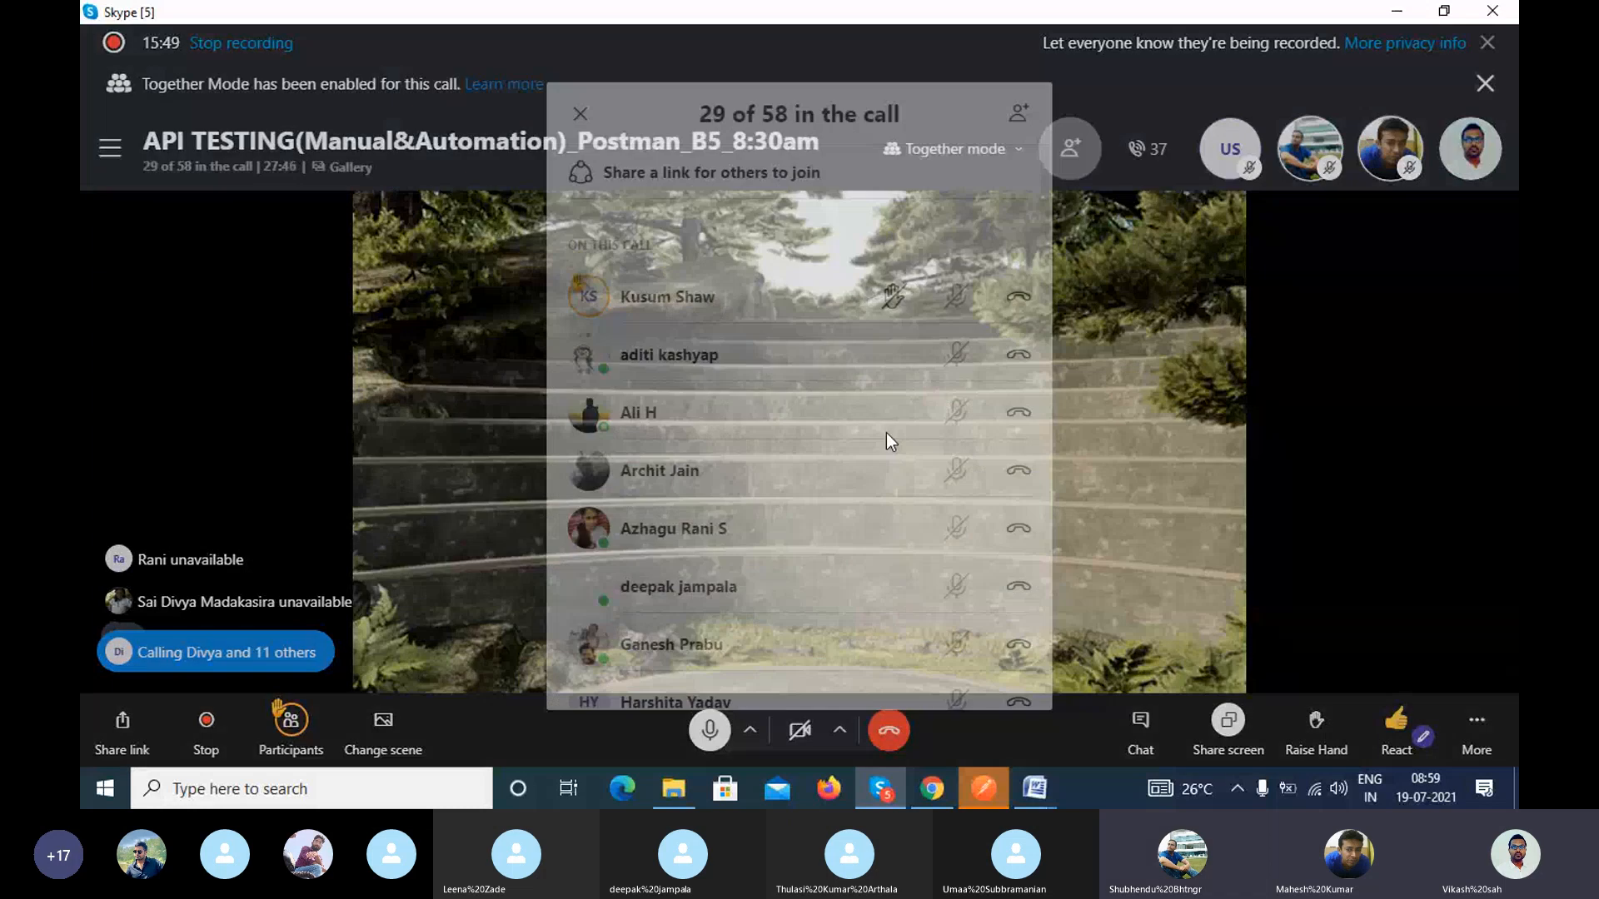
# Step: Reopen the participant list, review the members on the call and their microphones, and close the list
pyautogui.click(202, 176)
pyautogui.click(207, 175)
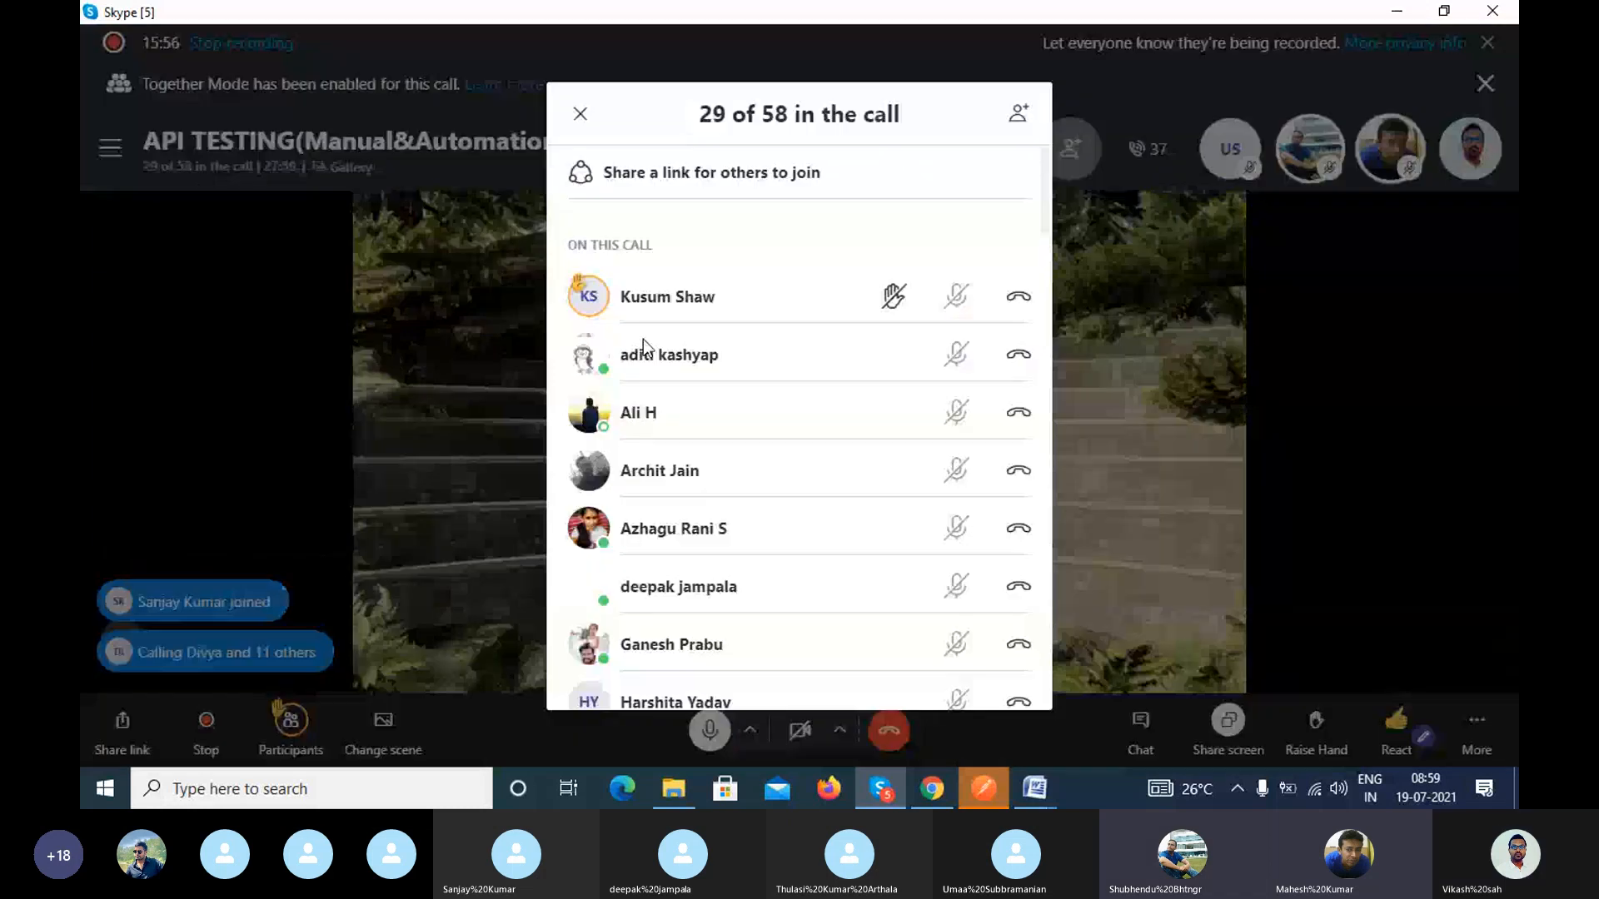
pyautogui.scroll(-2, 889, 455)
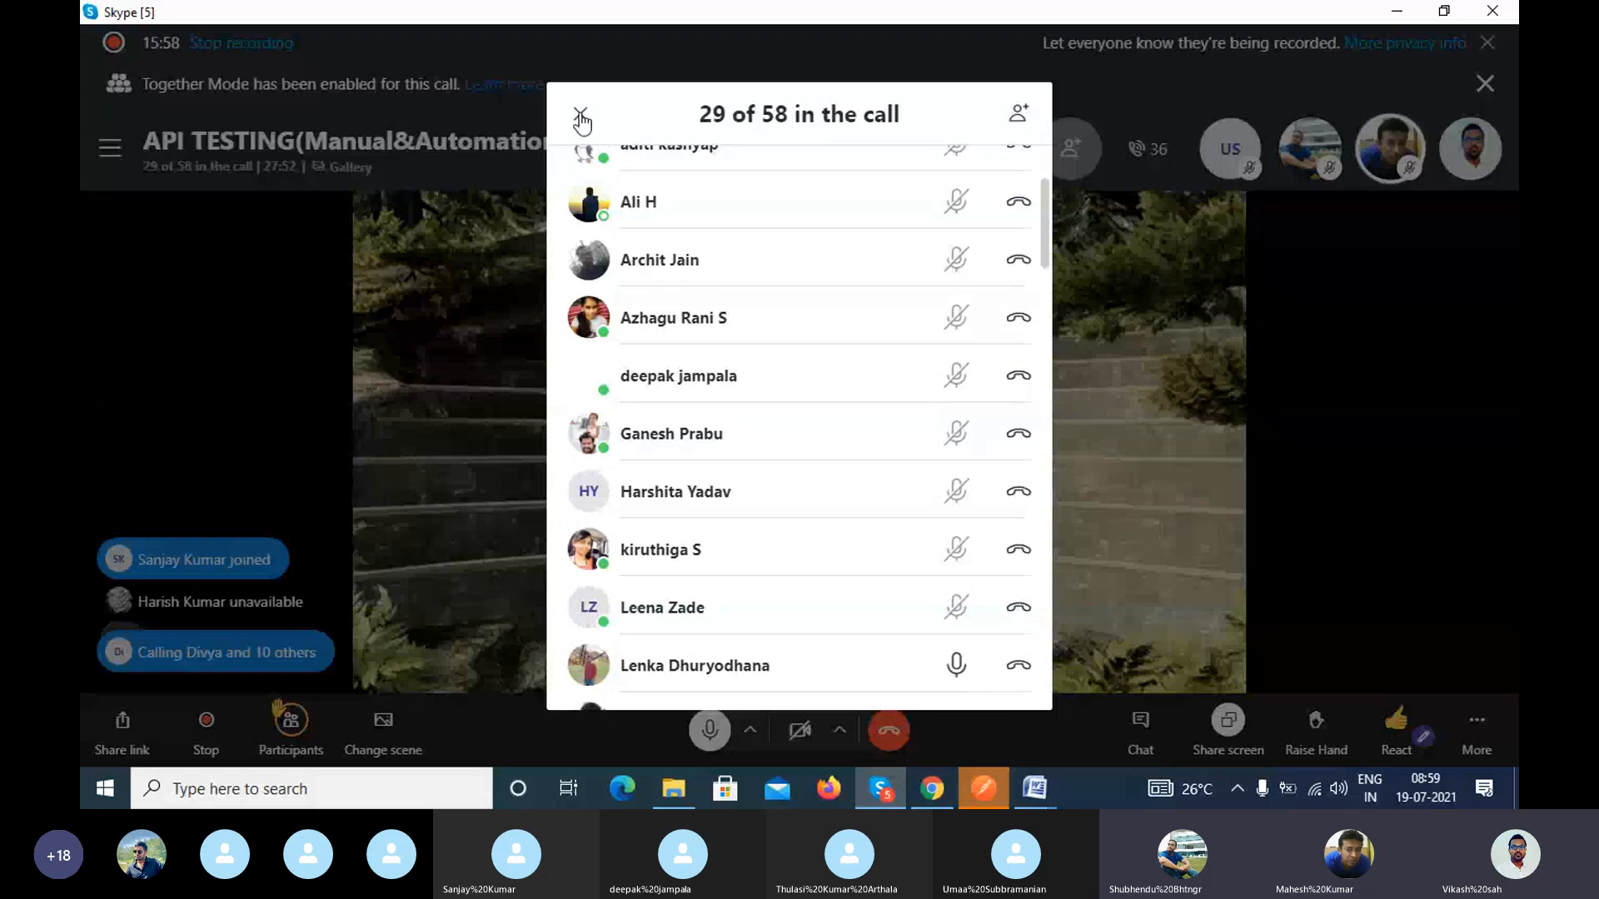
pyautogui.click(1326, 383)
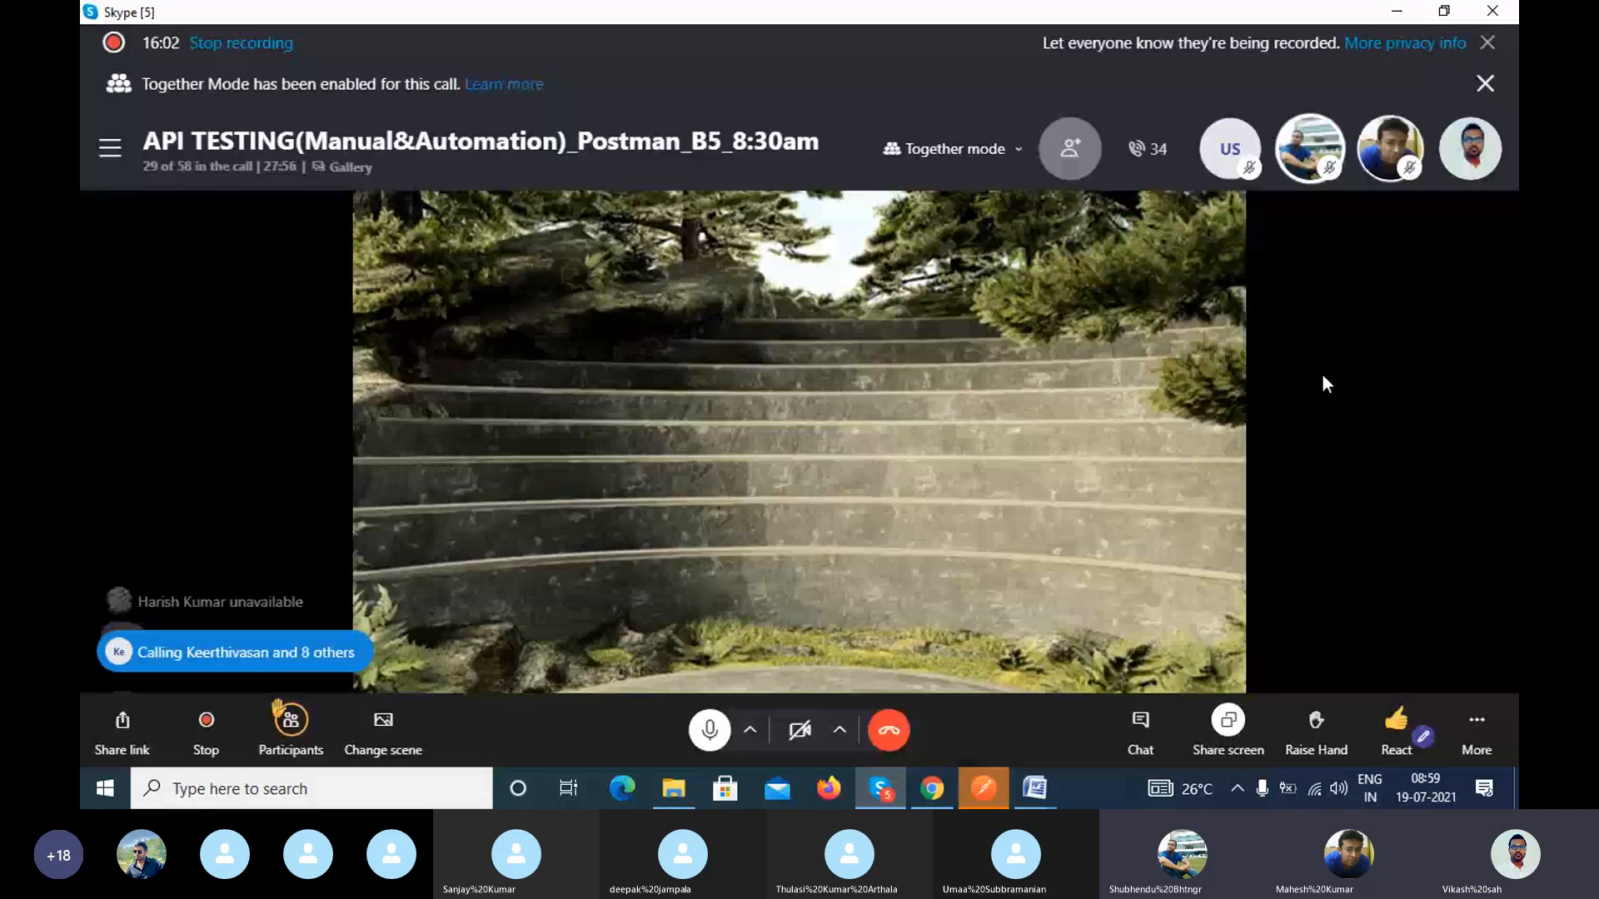
# Step: Switch back to the draw.io diagram and place an Actor figure above the arrows between the two rectangles
pyautogui.click(1398, 12)
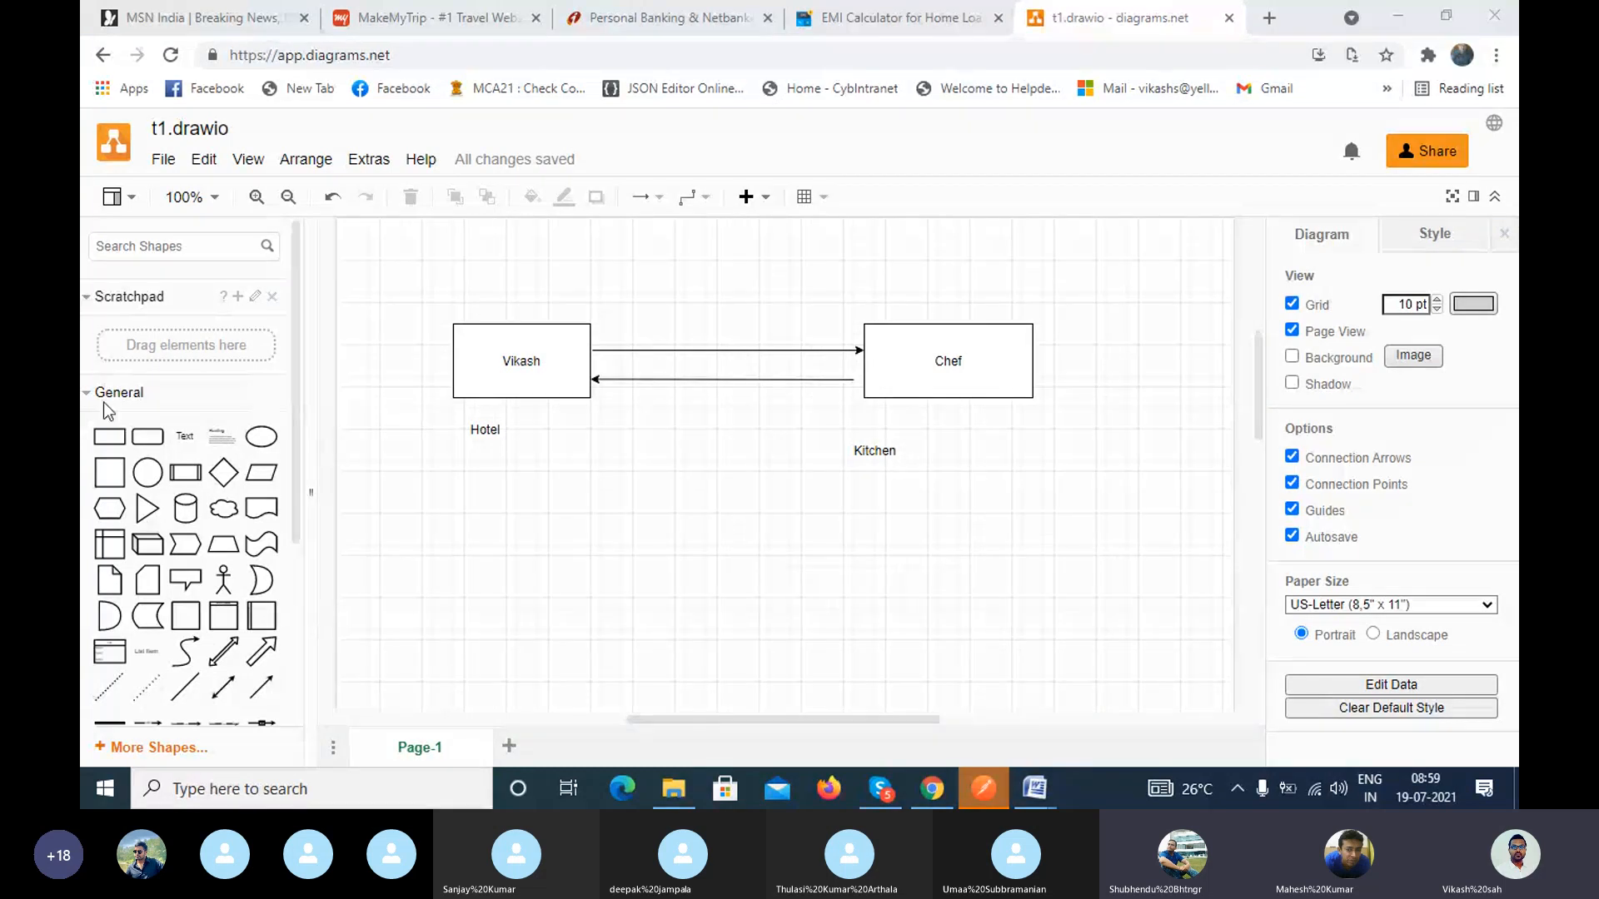
pyautogui.moveTo(224, 581); pyautogui.dragTo(713, 275)
pyautogui.click(736, 559)
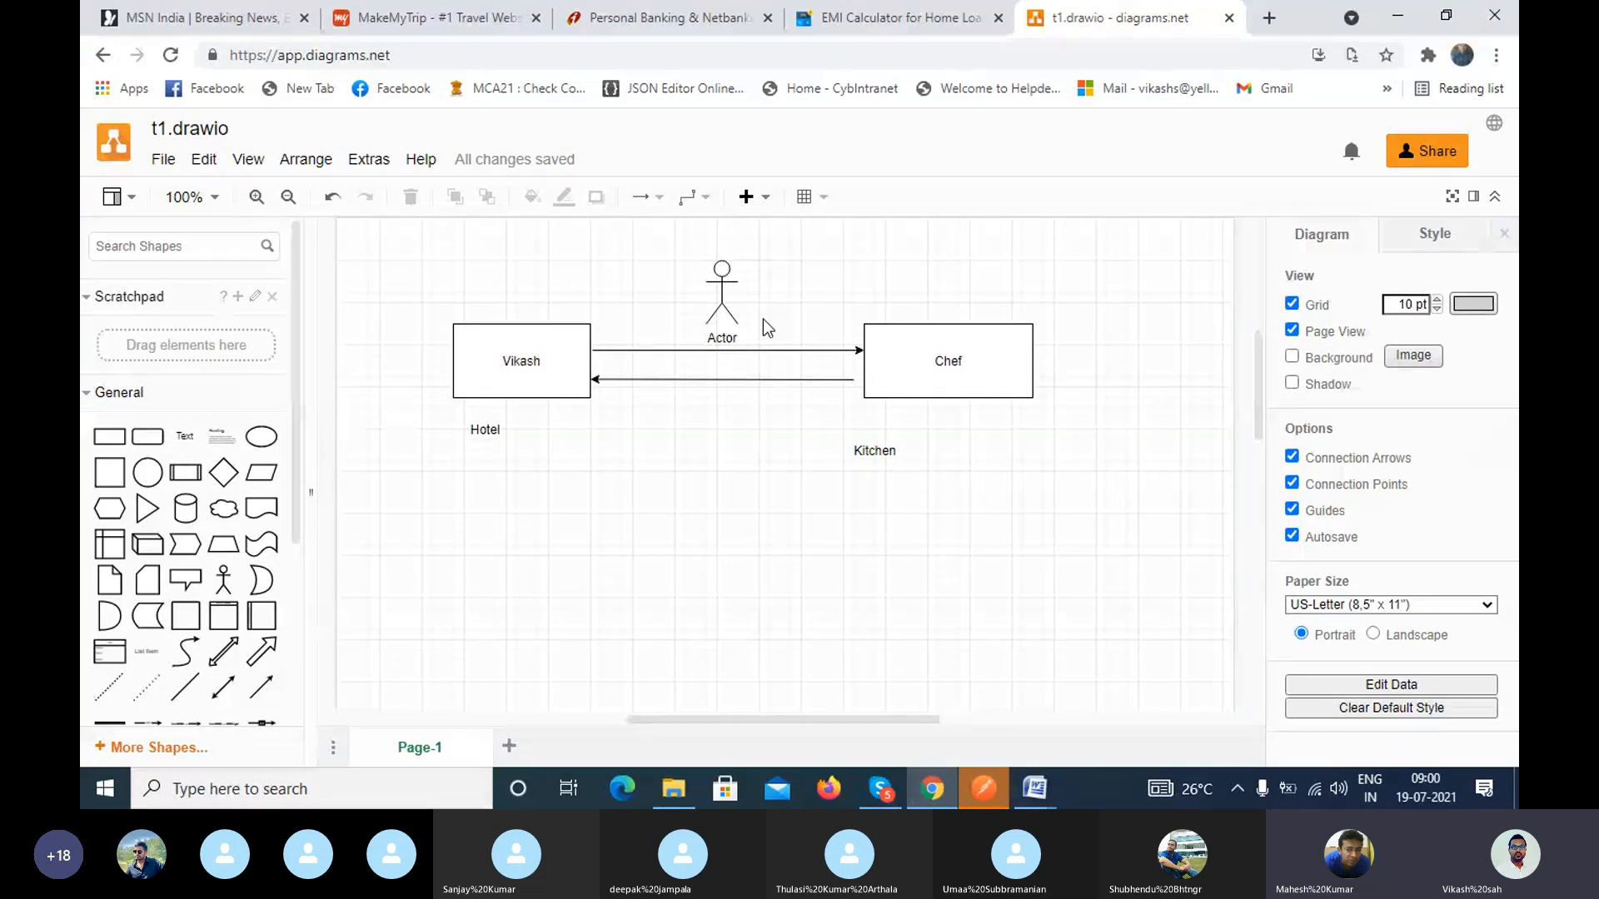
# Step: Switch to the Skype call to check it and return to the draw.io diagram
pyautogui.click(881, 789)
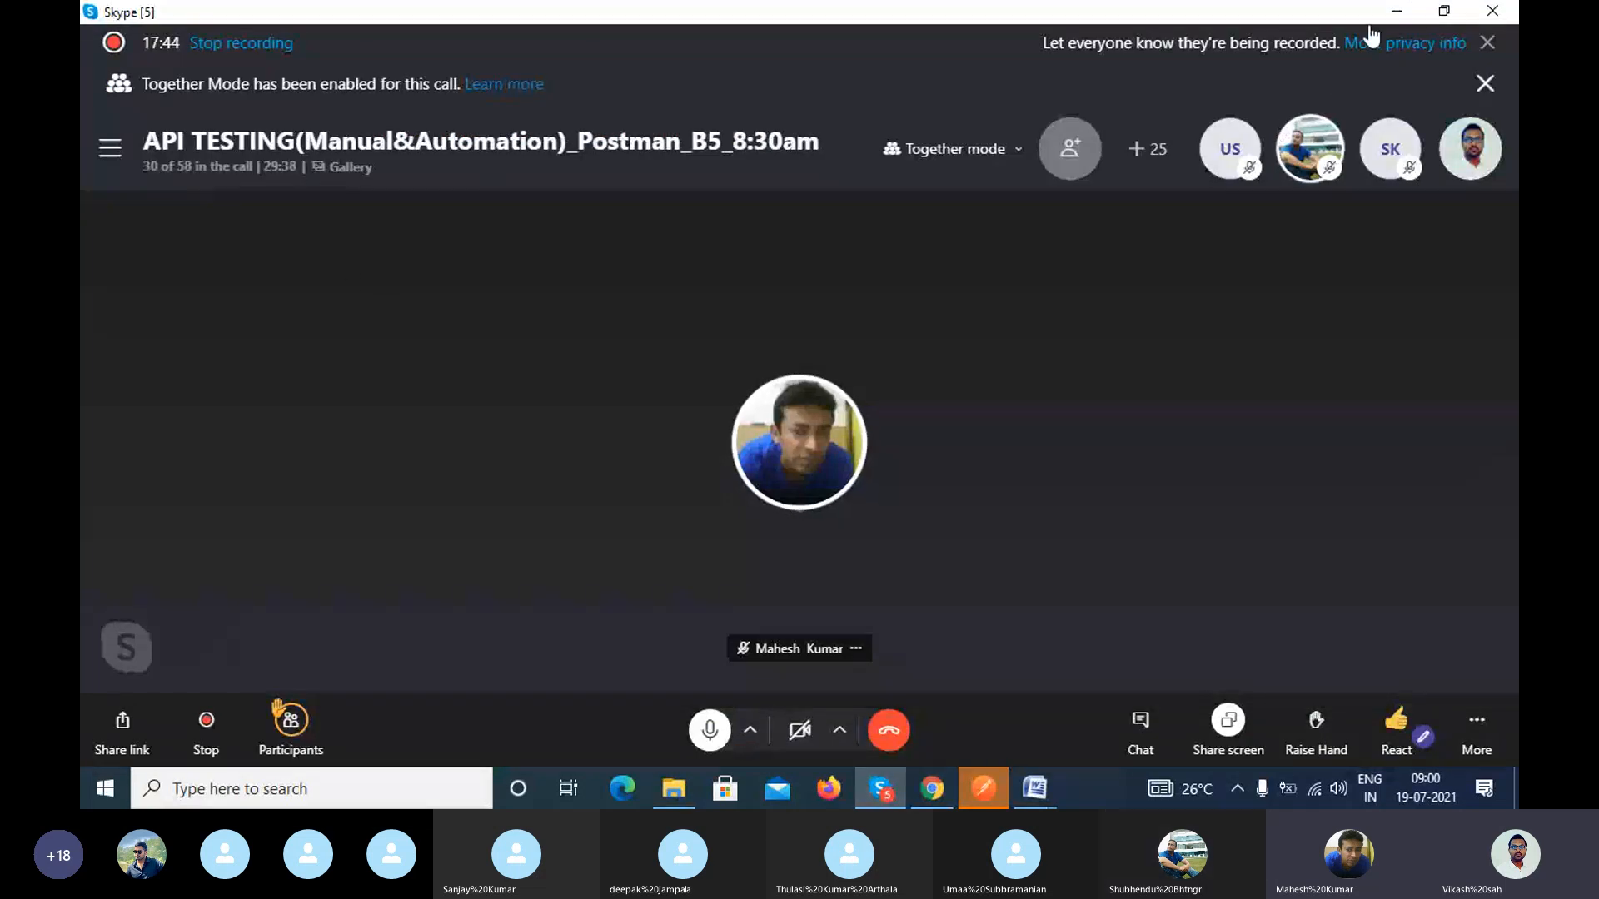
pyautogui.click(1398, 11)
# Step: Add the text label "WEbService" at the head of the Actor figure
pyautogui.doubleClick(753, 273)
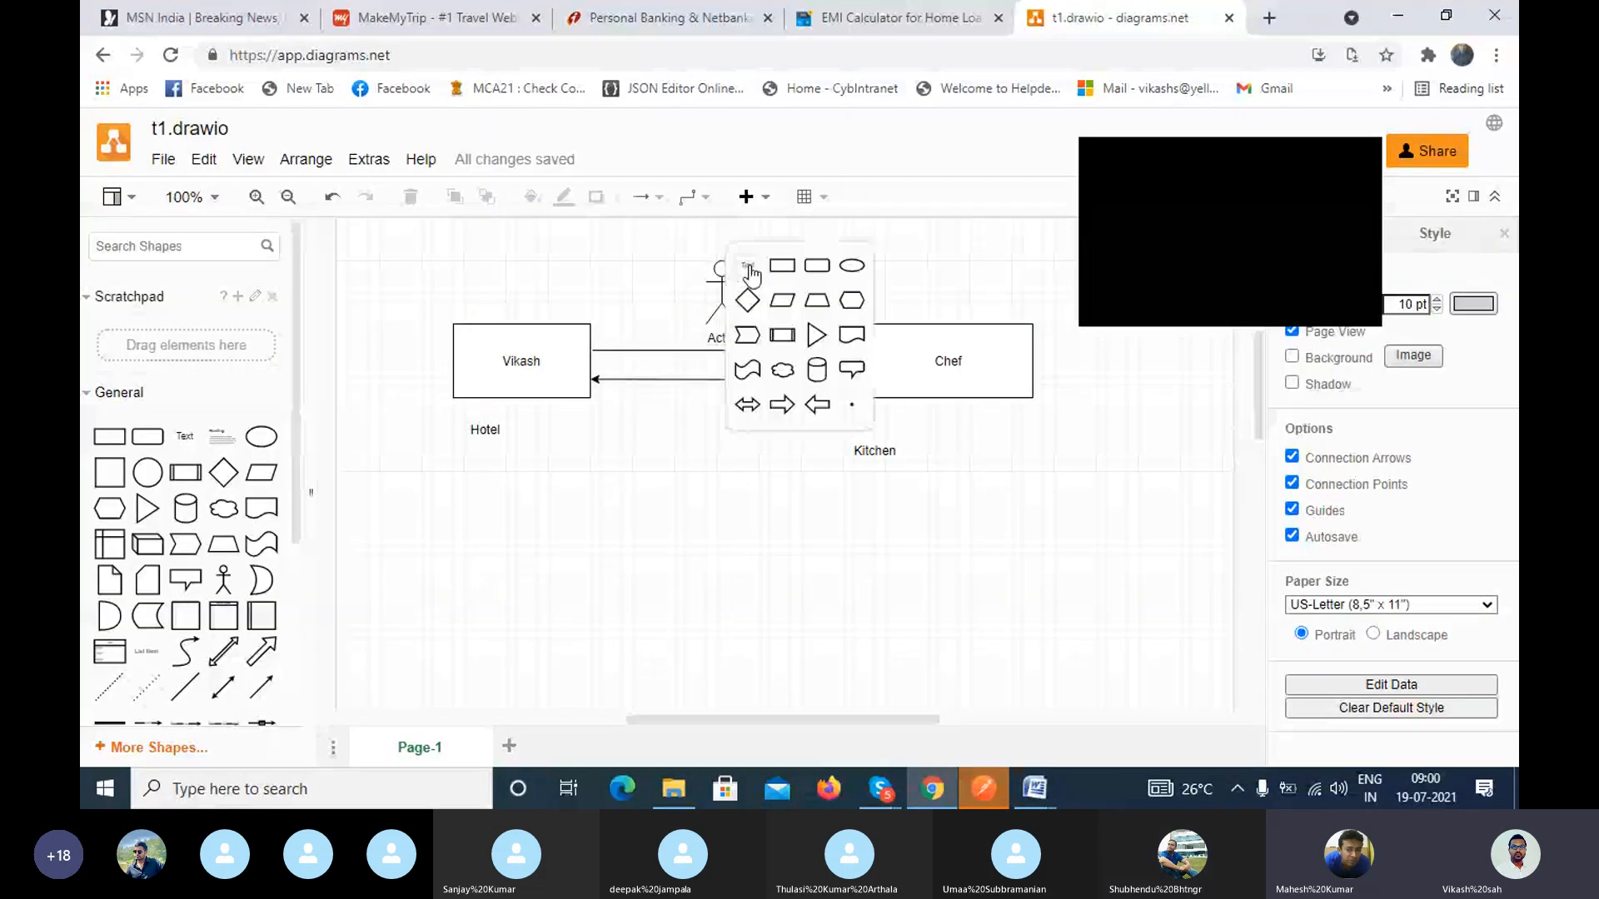
pyautogui.click(750, 261)
pyautogui.write('W')
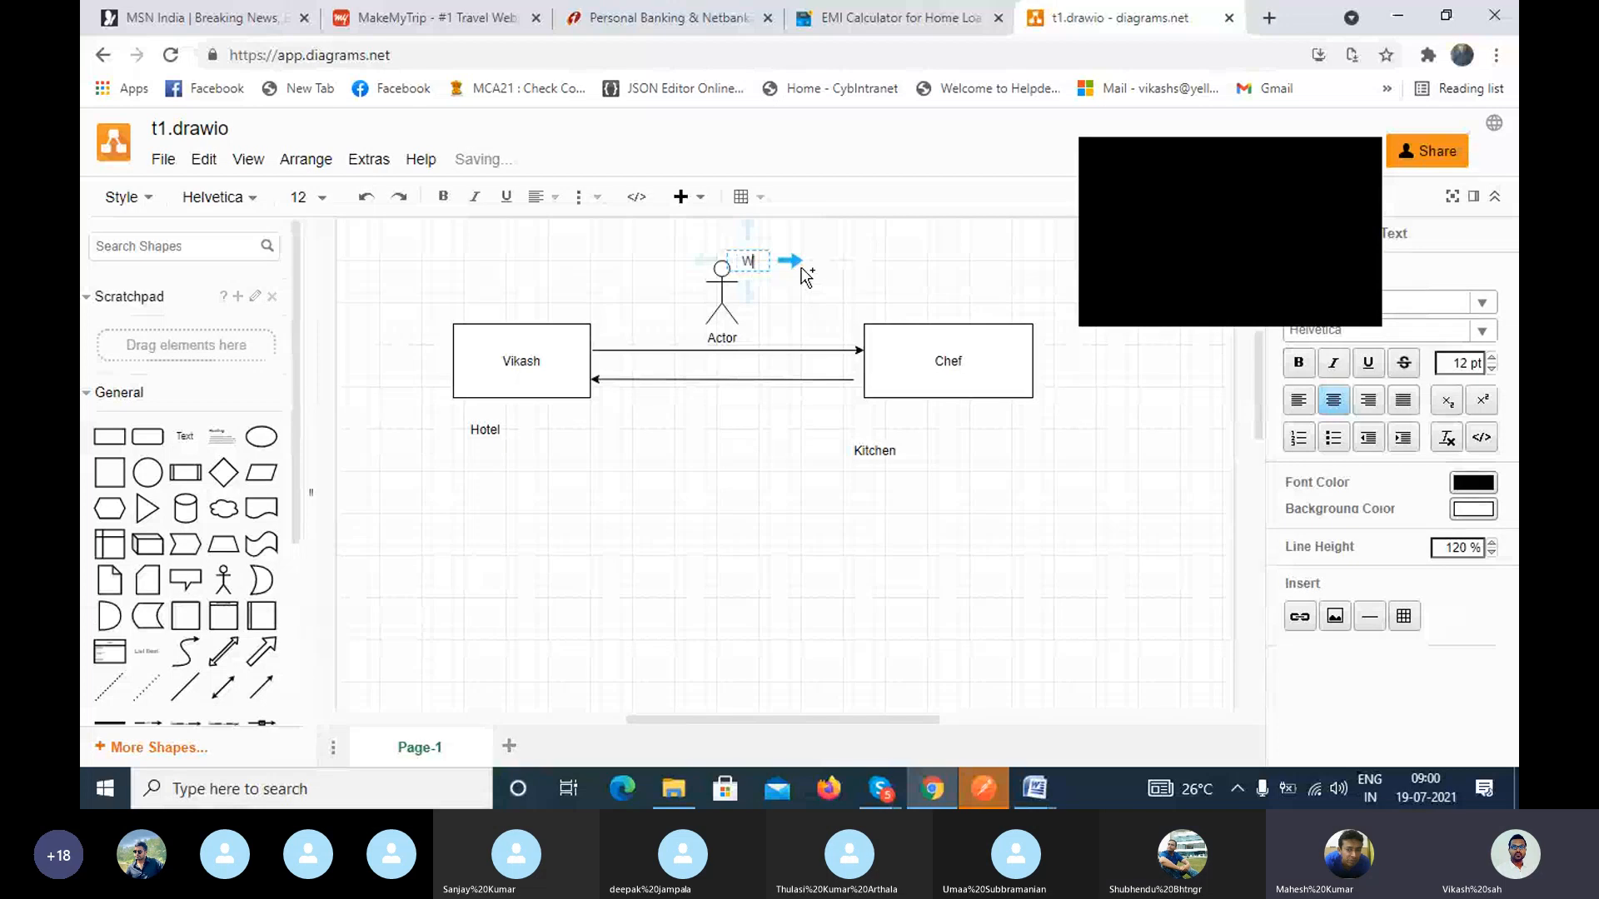
pyautogui.write('EbService')
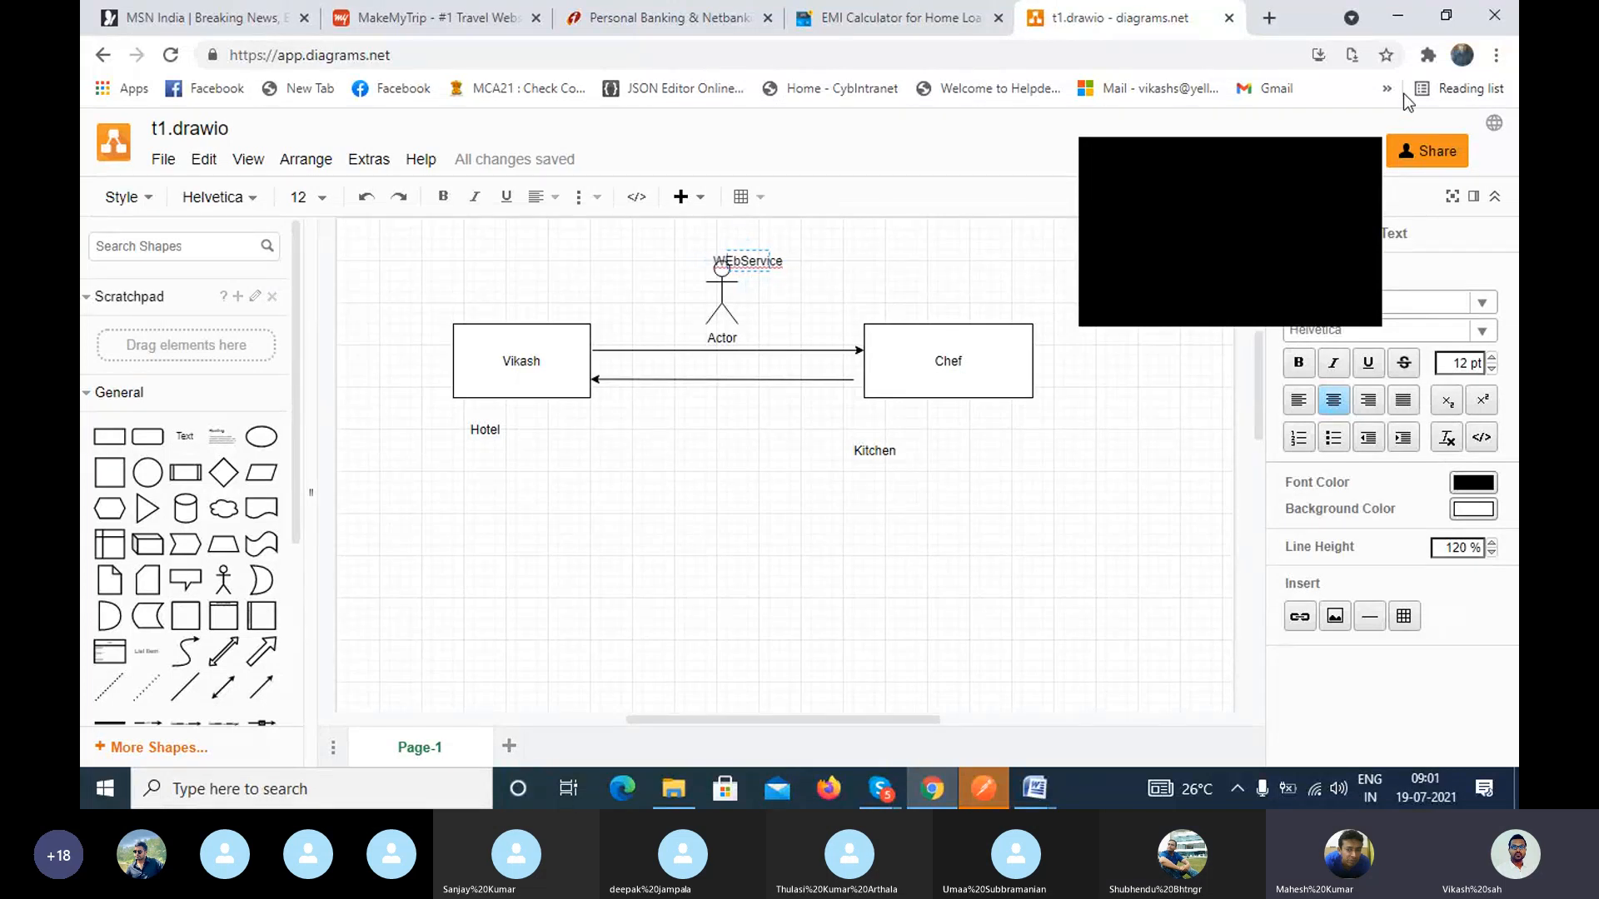
pyautogui.click(1363, 161)
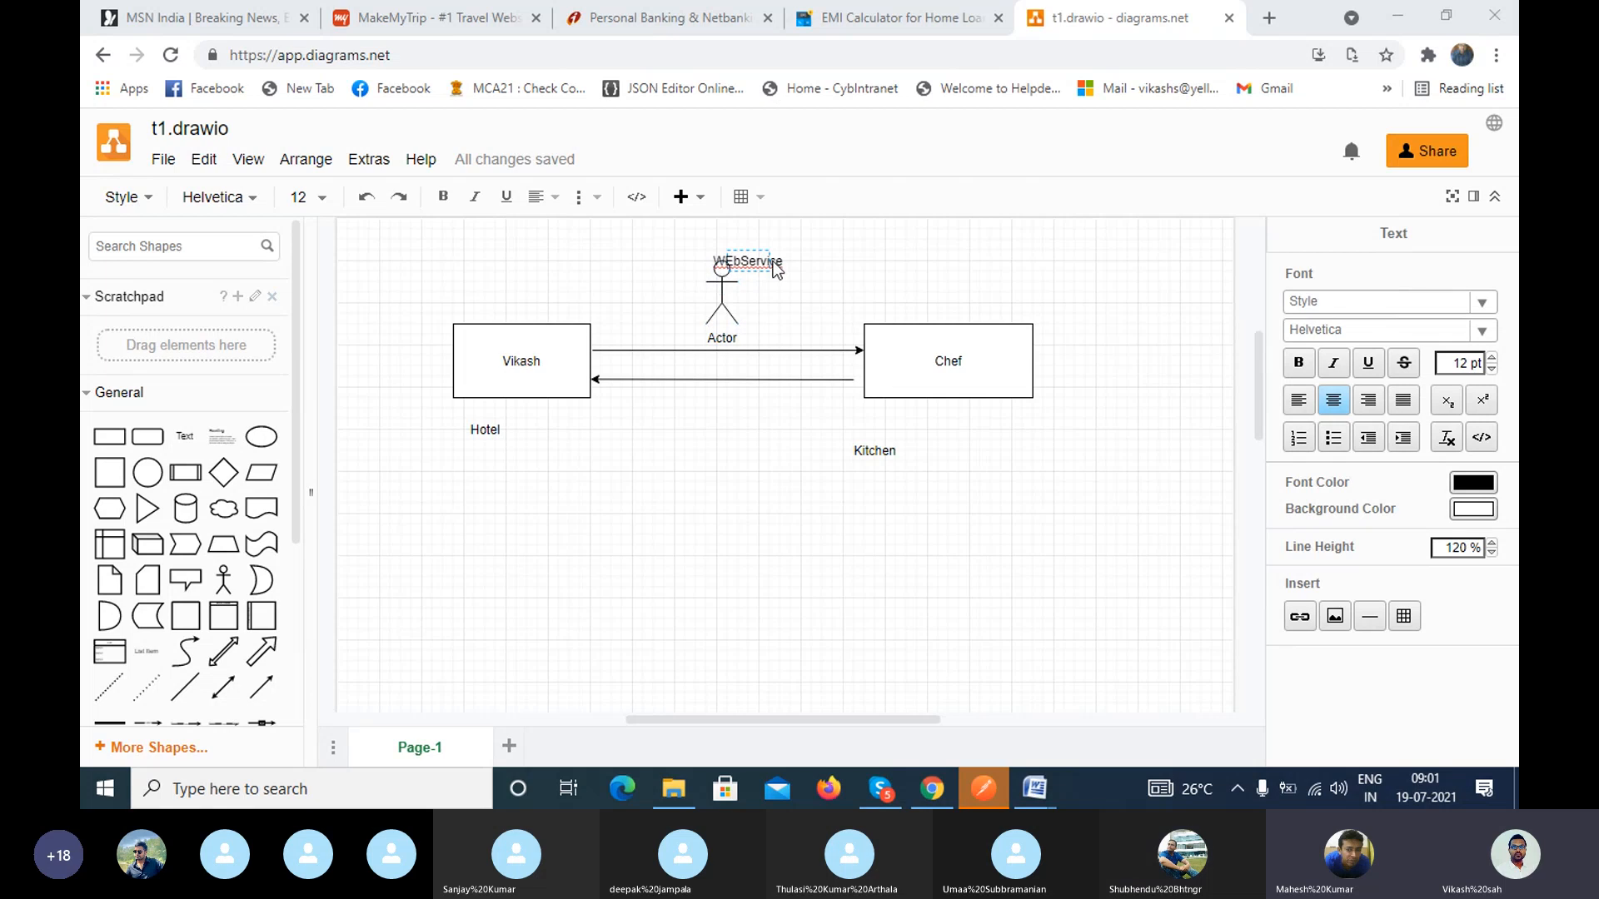
pyautogui.click(800, 568)
pyautogui.click(801, 575)
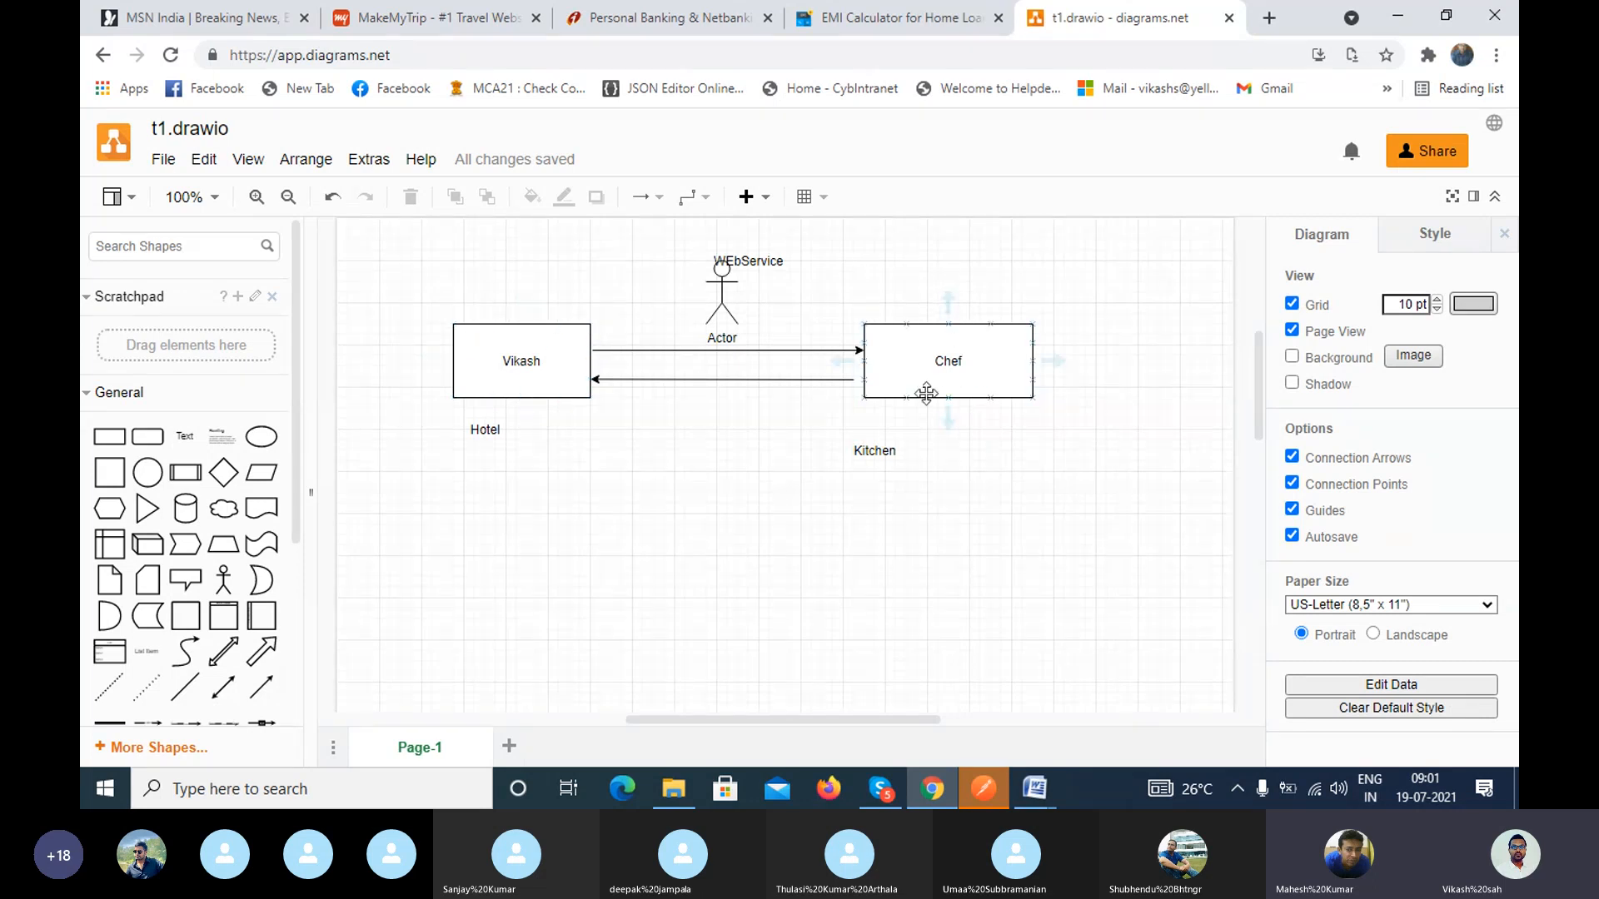
# Step: Add the text label "APPLICATION_!" directly below the Hotel label
pyautogui.doubleClick(484, 464)
pyautogui.click(485, 464)
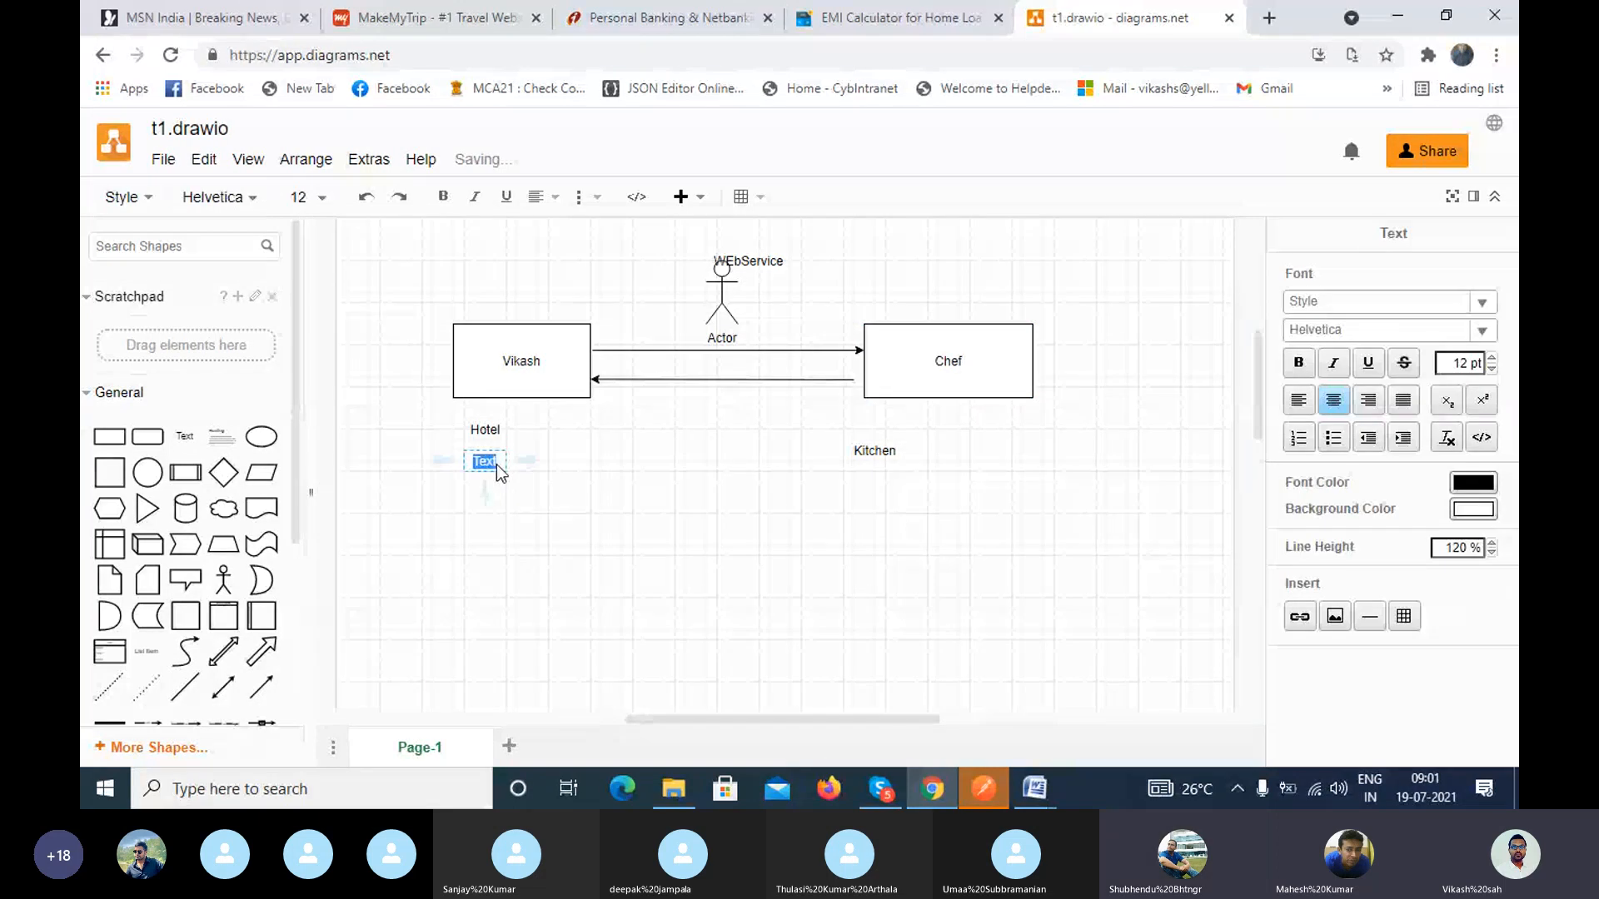
pyautogui.write('APPL')
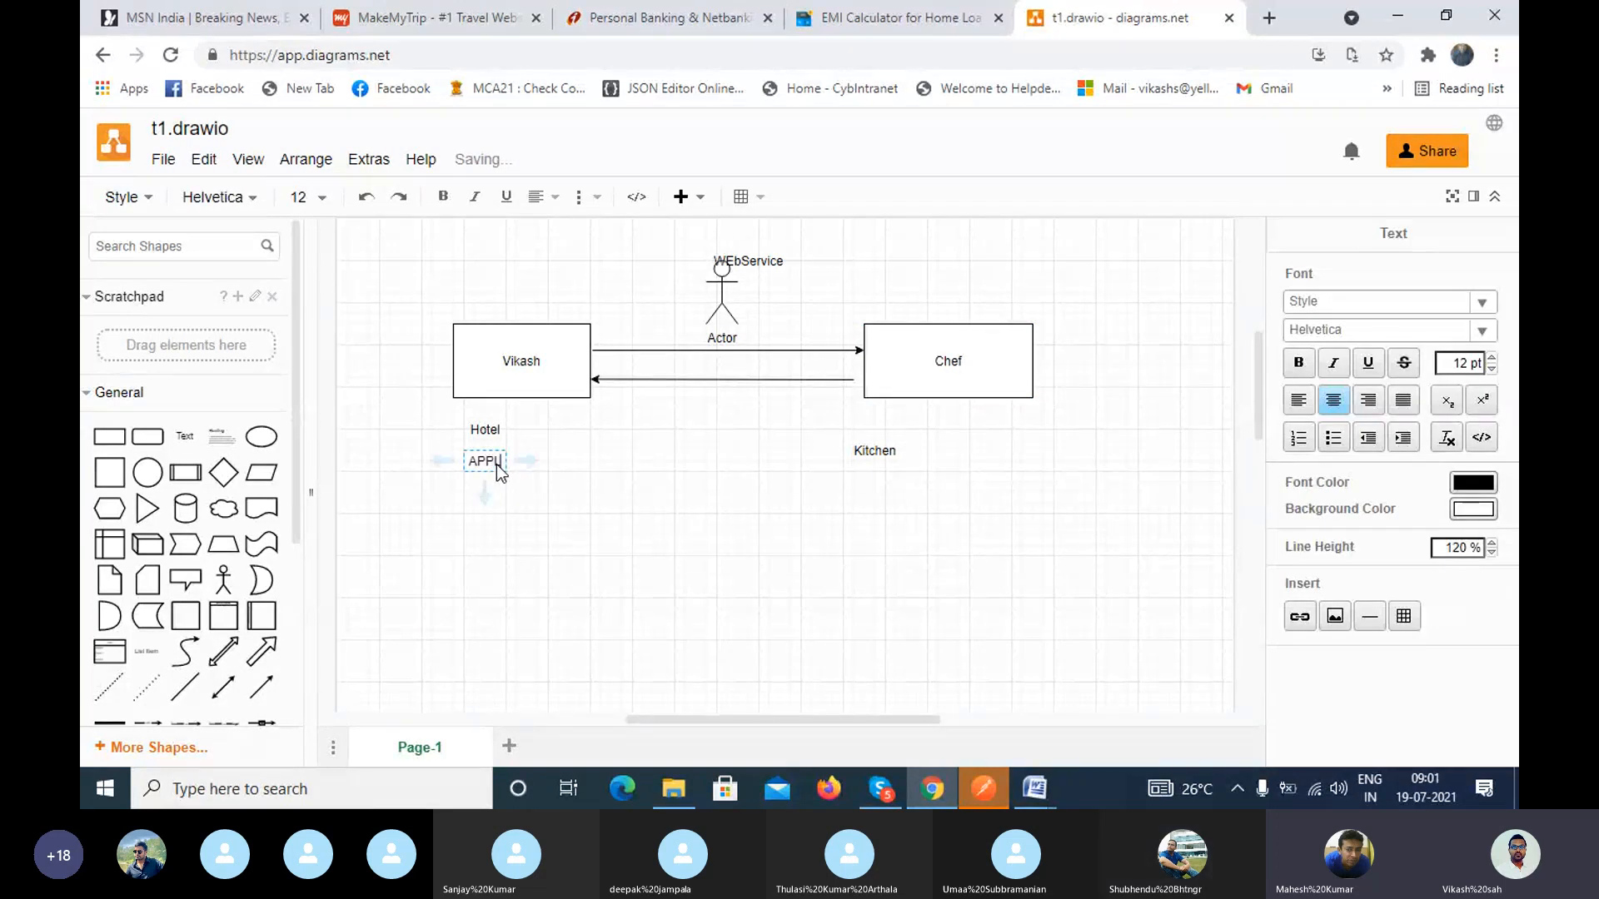
pyautogui.write('ICATION_!')
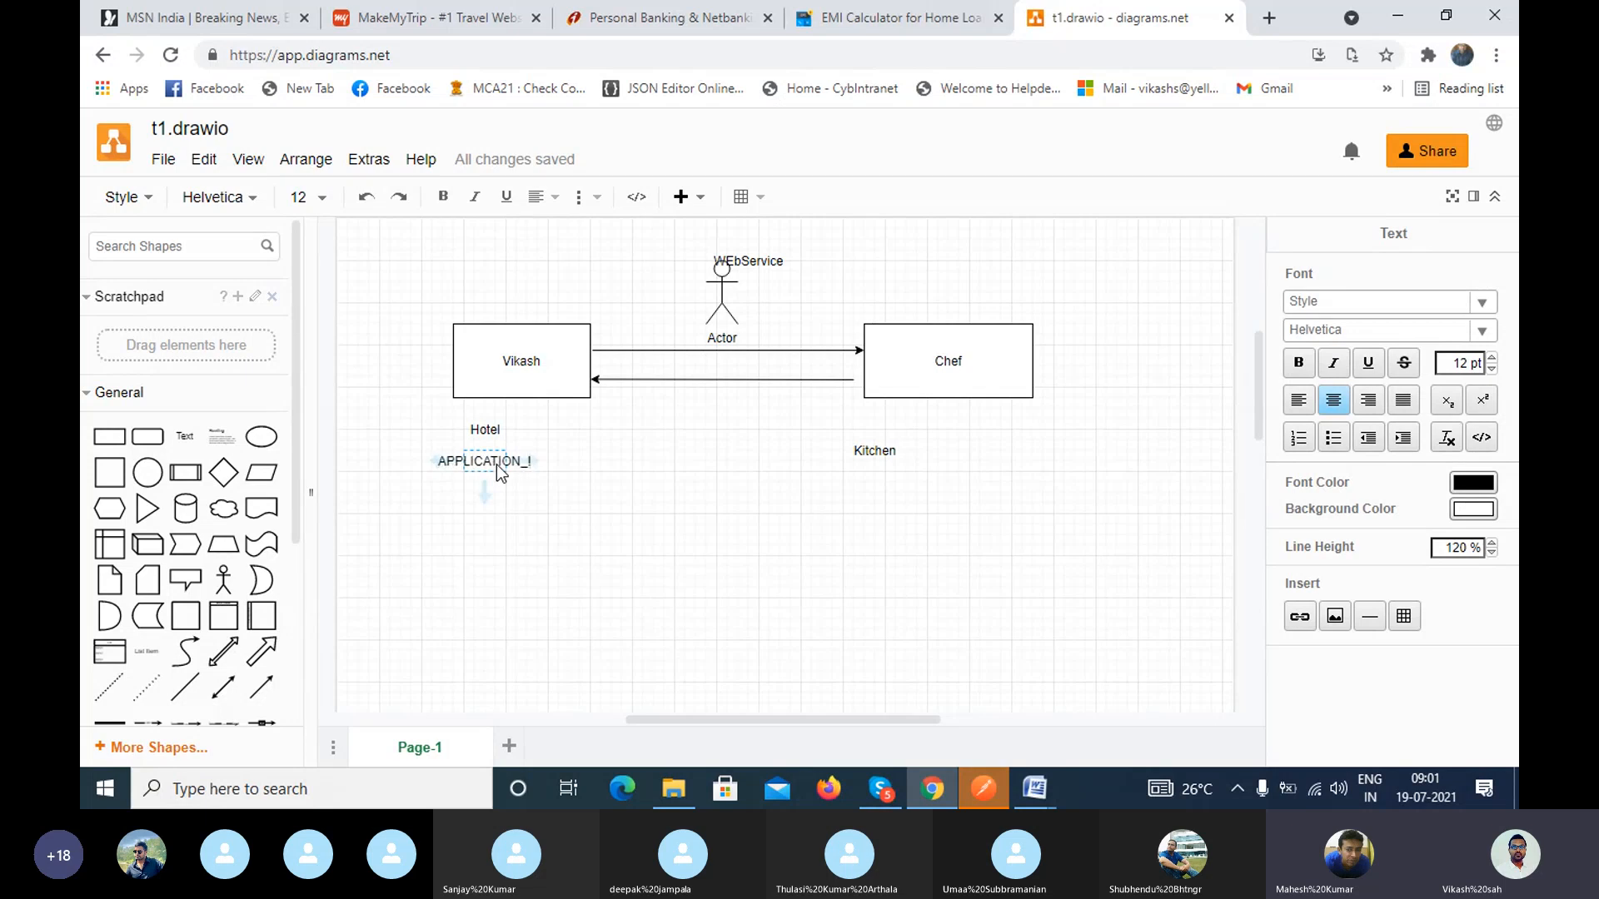
pyautogui.click(963, 475)
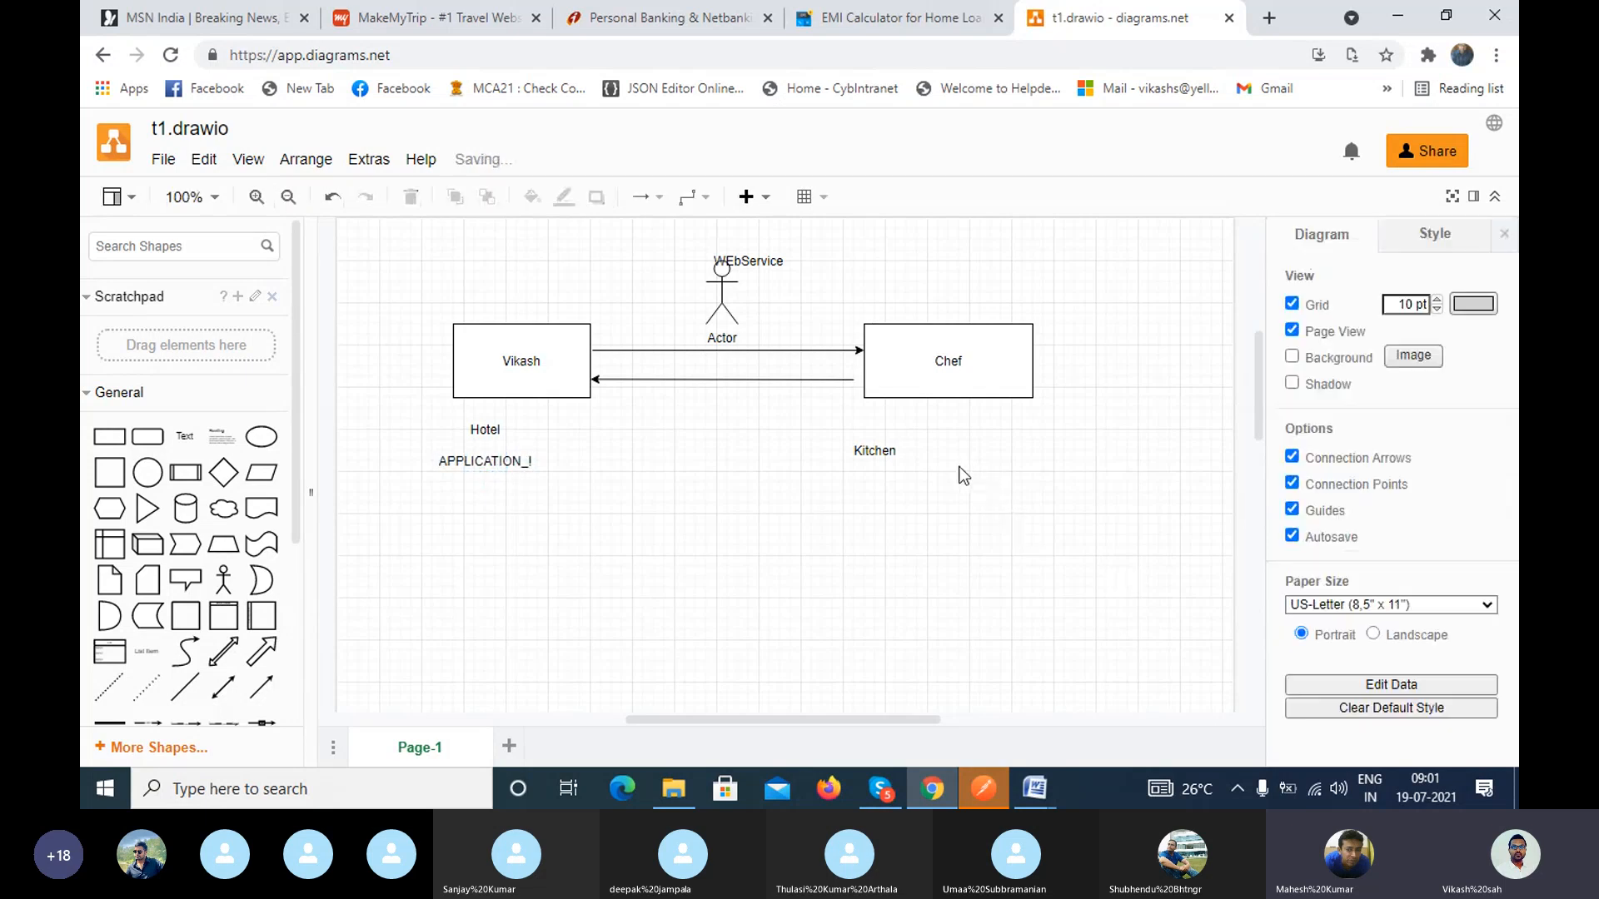
# Step: Add the text label "APPLICATION_2" below the Chef rectangle, beside the Kitchen label
pyautogui.doubleClick(964, 475)
pyautogui.write('APPL')
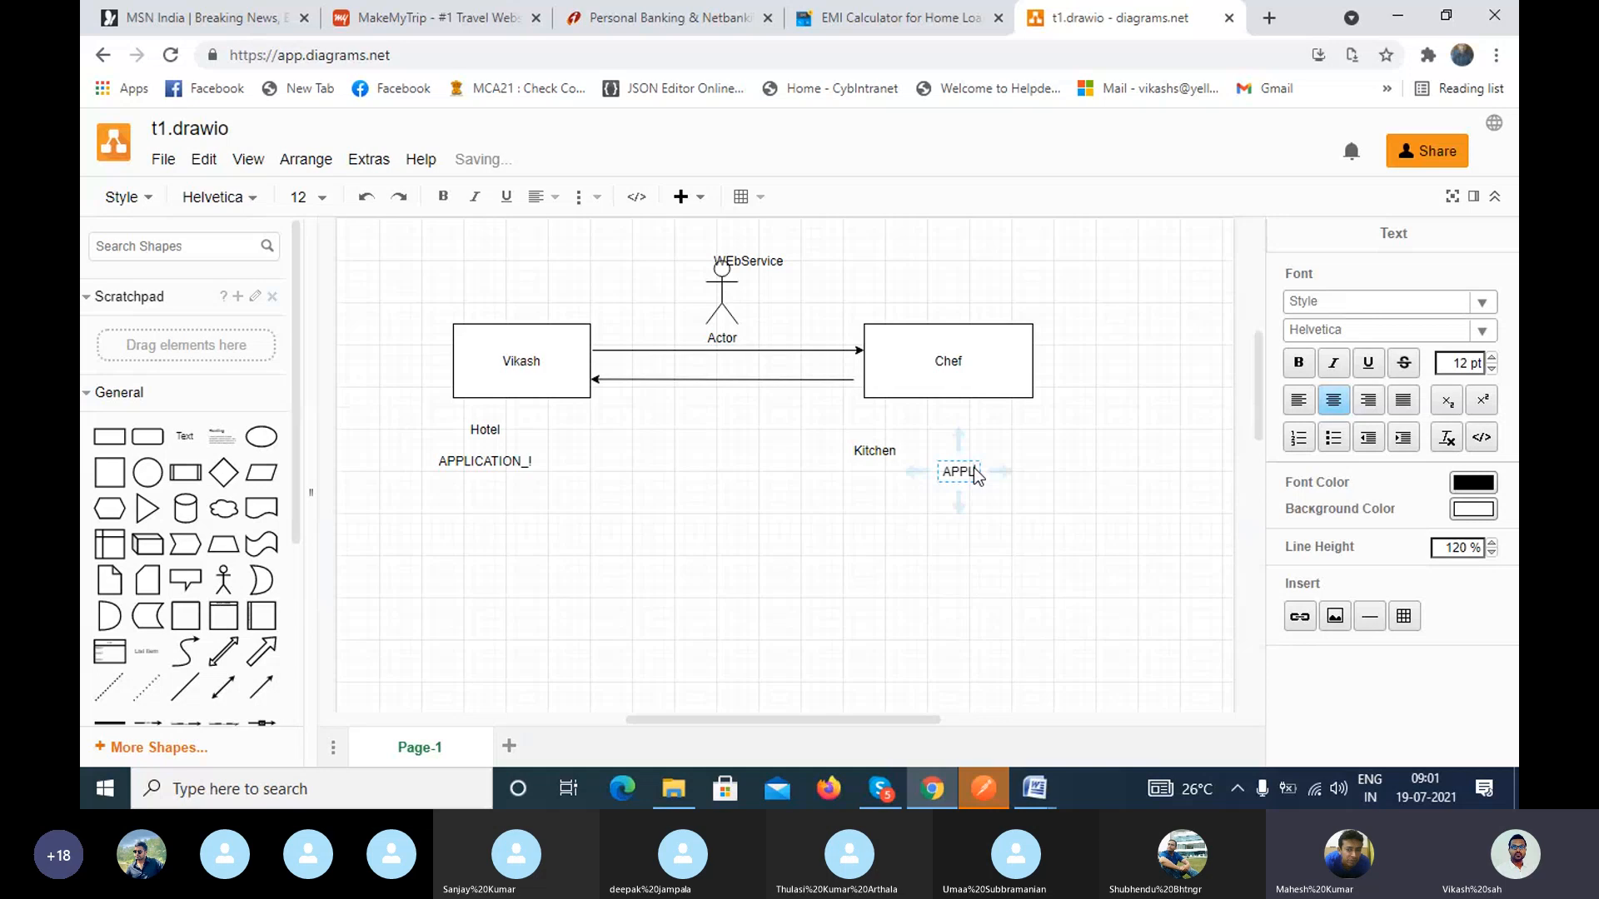
pyautogui.write('ICATION')
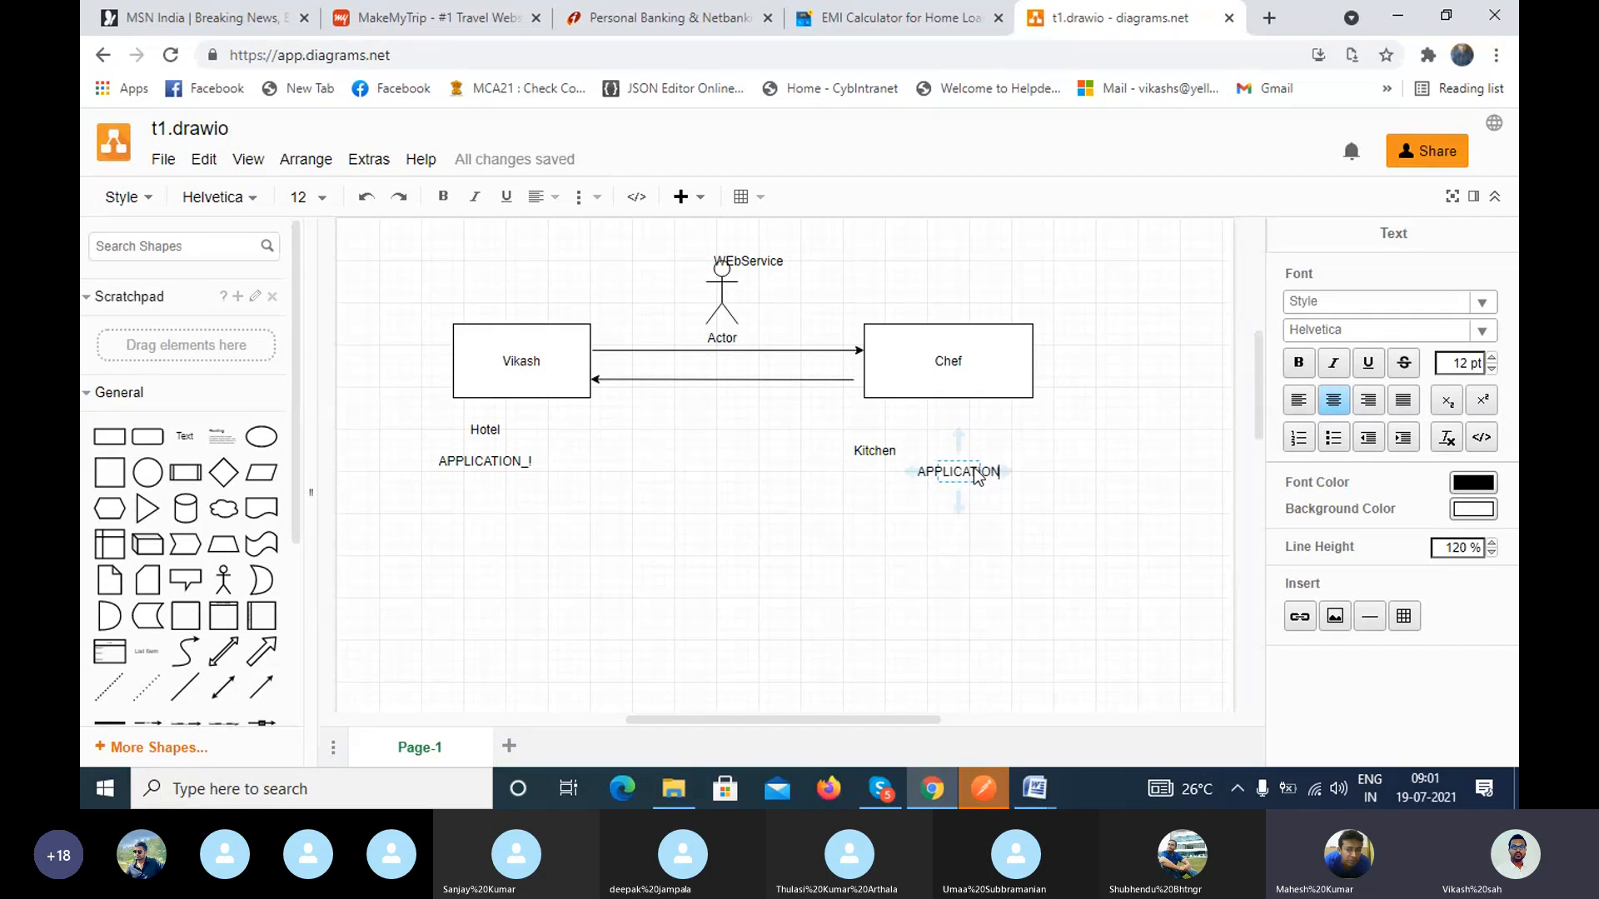
pyautogui.write('_2')
pyautogui.click(766, 522)
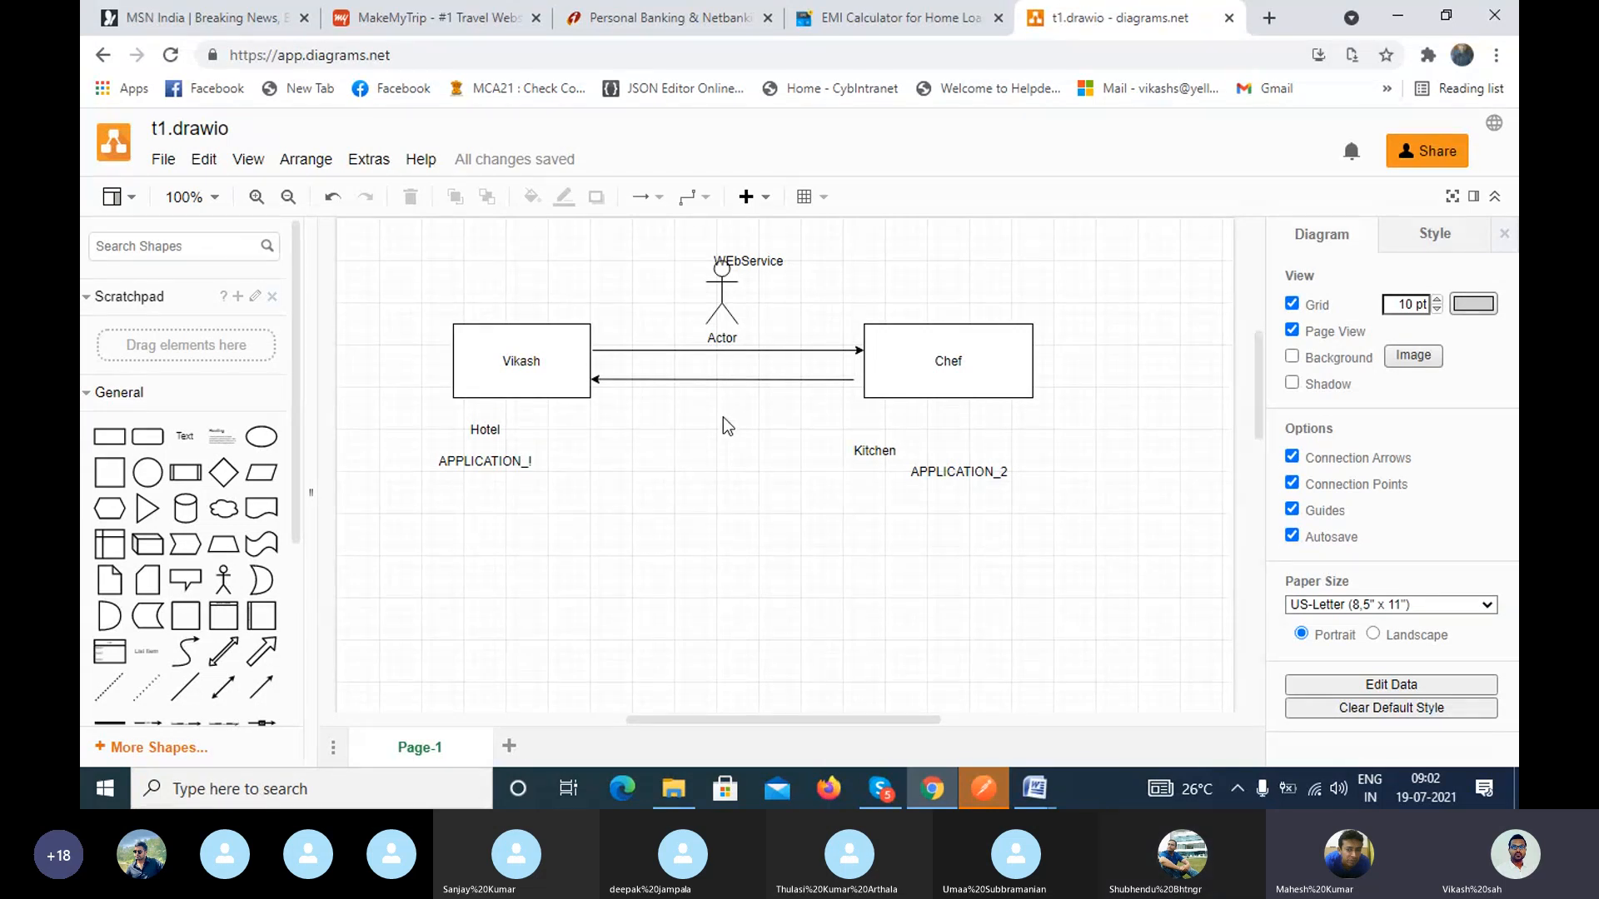
pyautogui.doubleClick(556, 368)
pyautogui.doubleClick(556, 369)
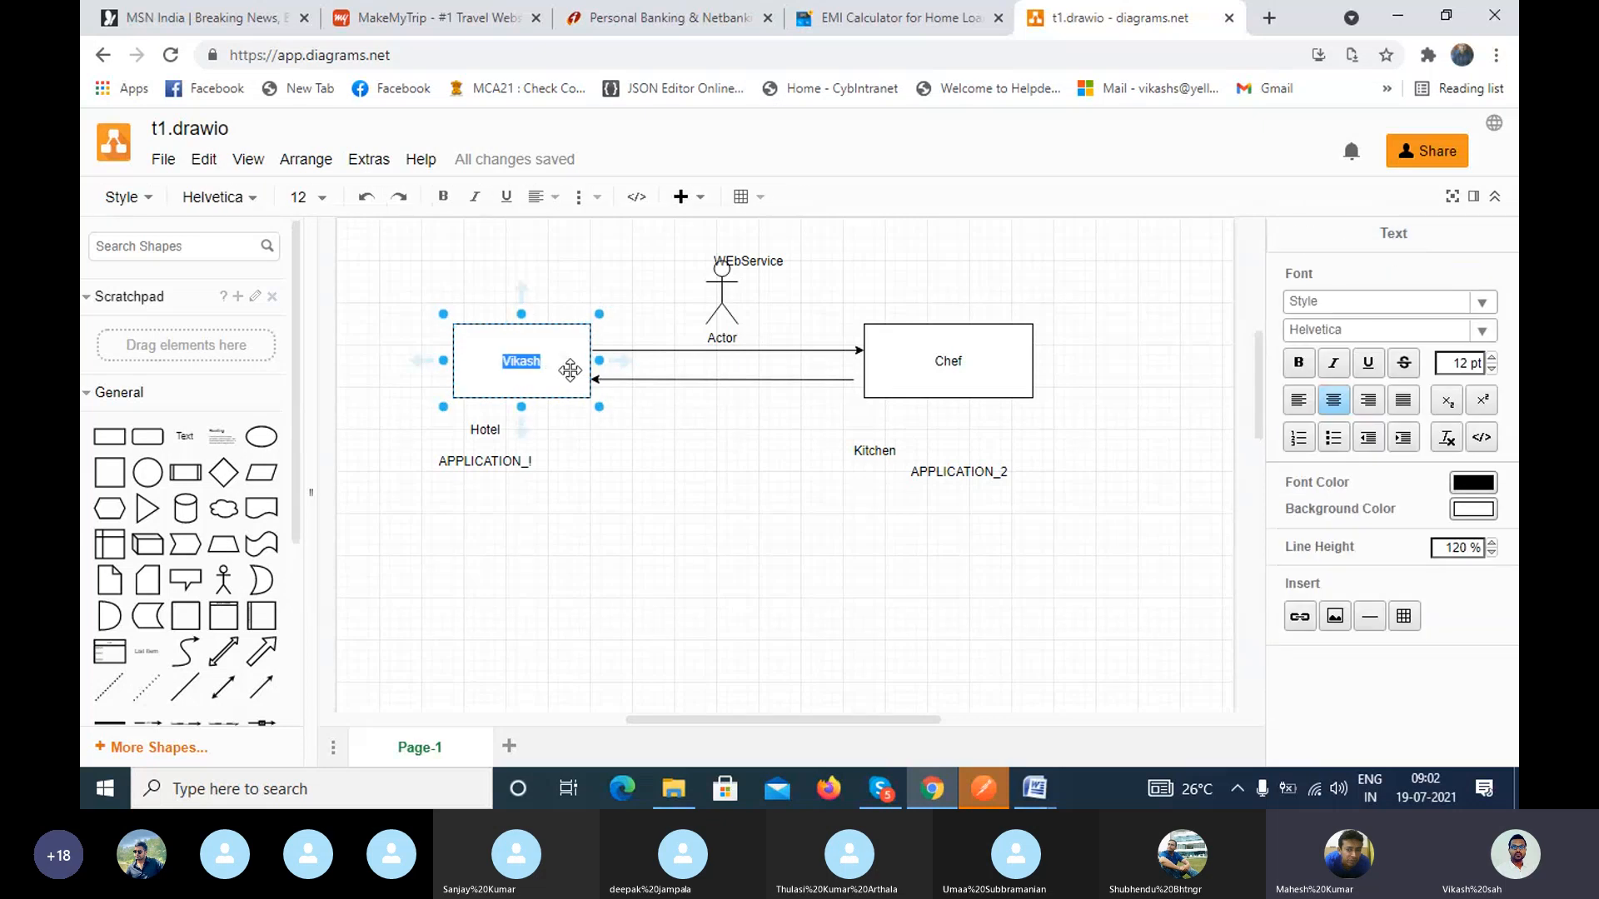
pyautogui.click(571, 371)
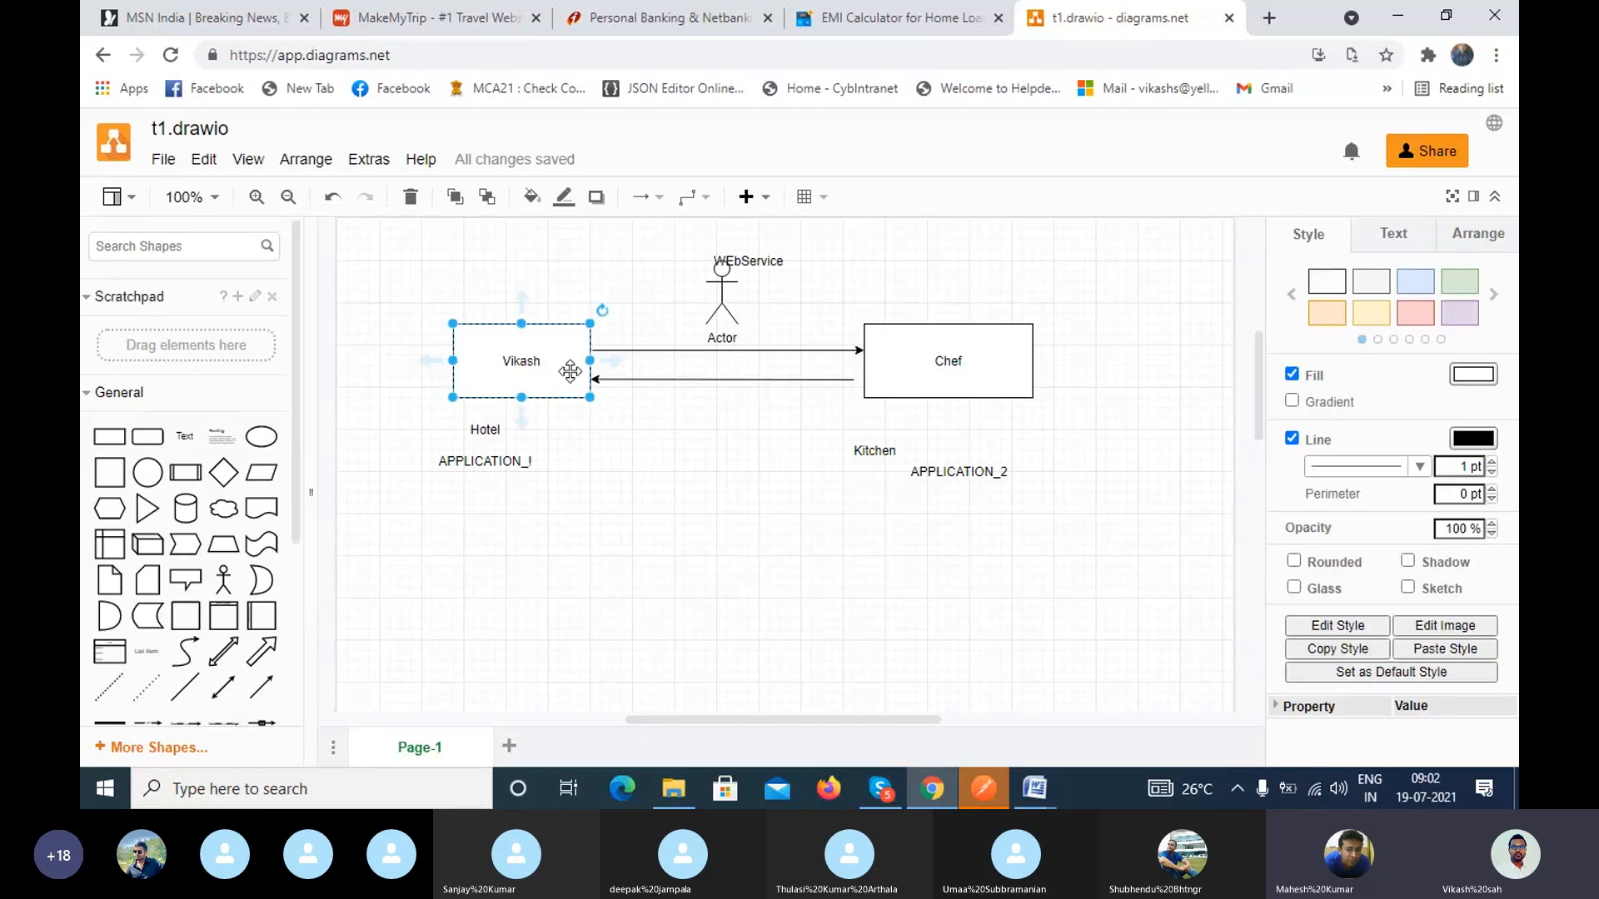